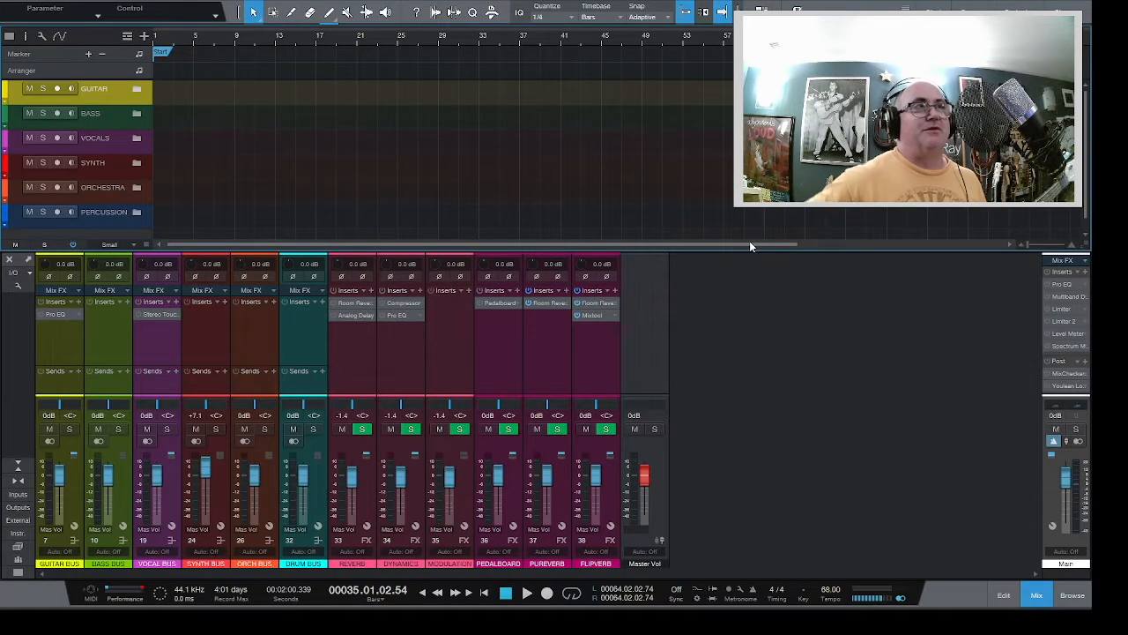
# Expand the BASS folder track to reveal its individual bass tracks, leaving the GUITAR folder collapsed
pyautogui.click(138, 114)
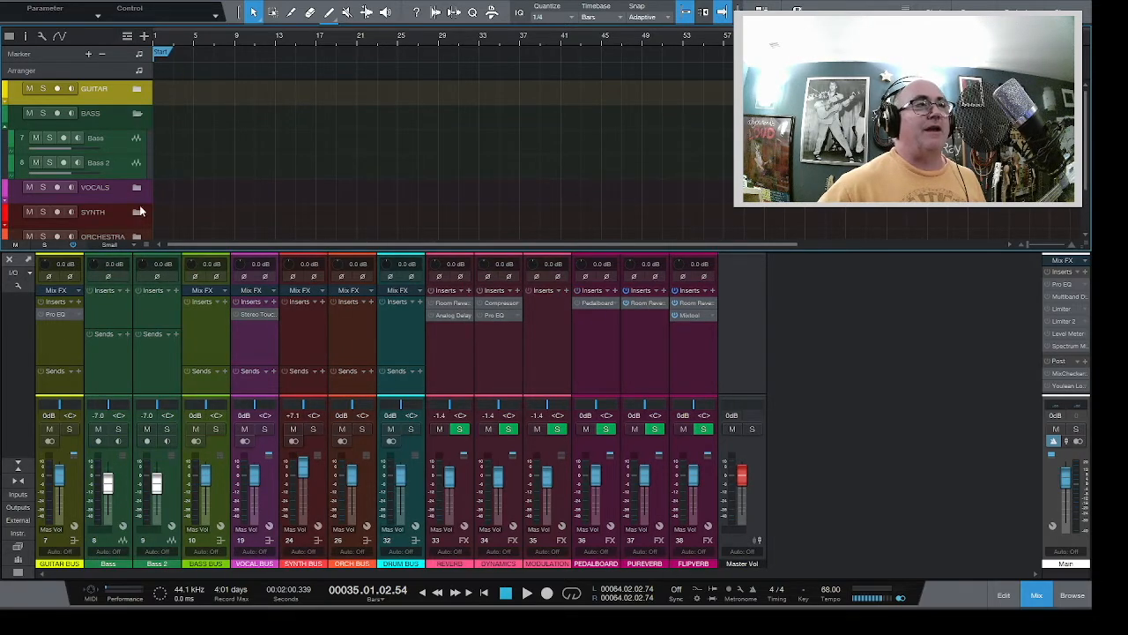
pyautogui.click(136, 89)
pyautogui.click(137, 89)
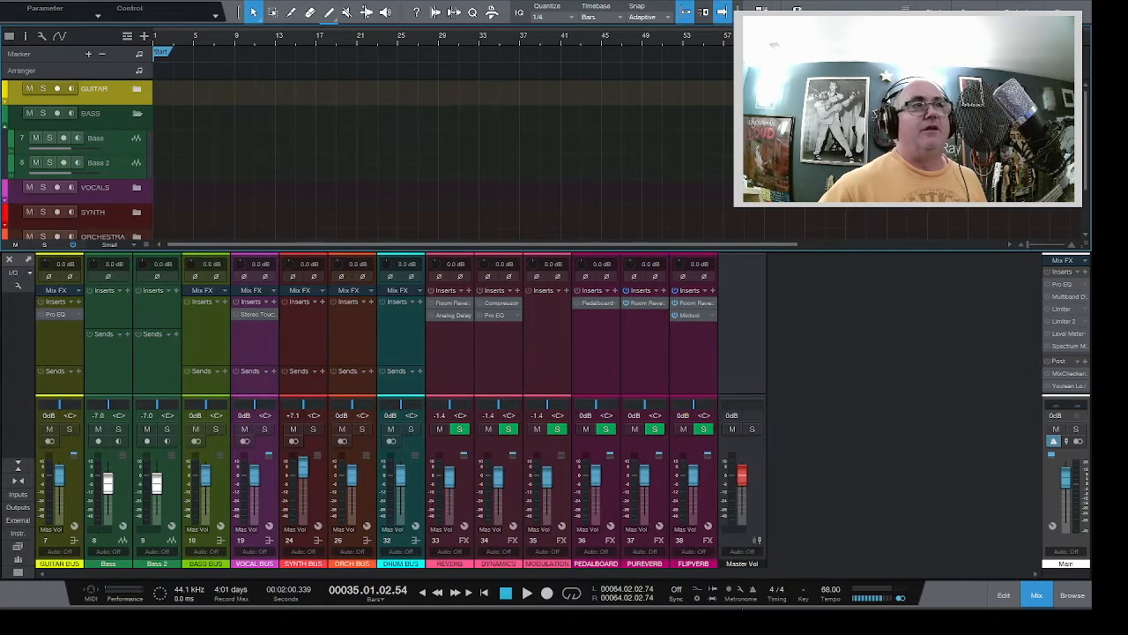
# Set the song tempo to 110 and return the playhead to the start of the song
pyautogui.click(836, 600)
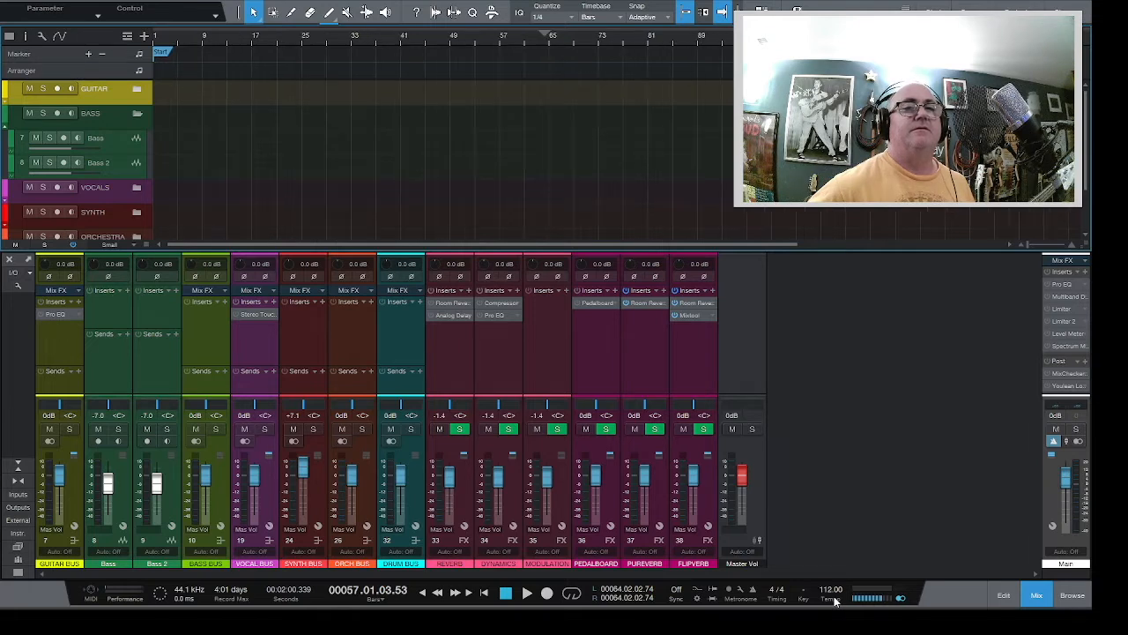
pyautogui.scroll(-2, 835, 601)
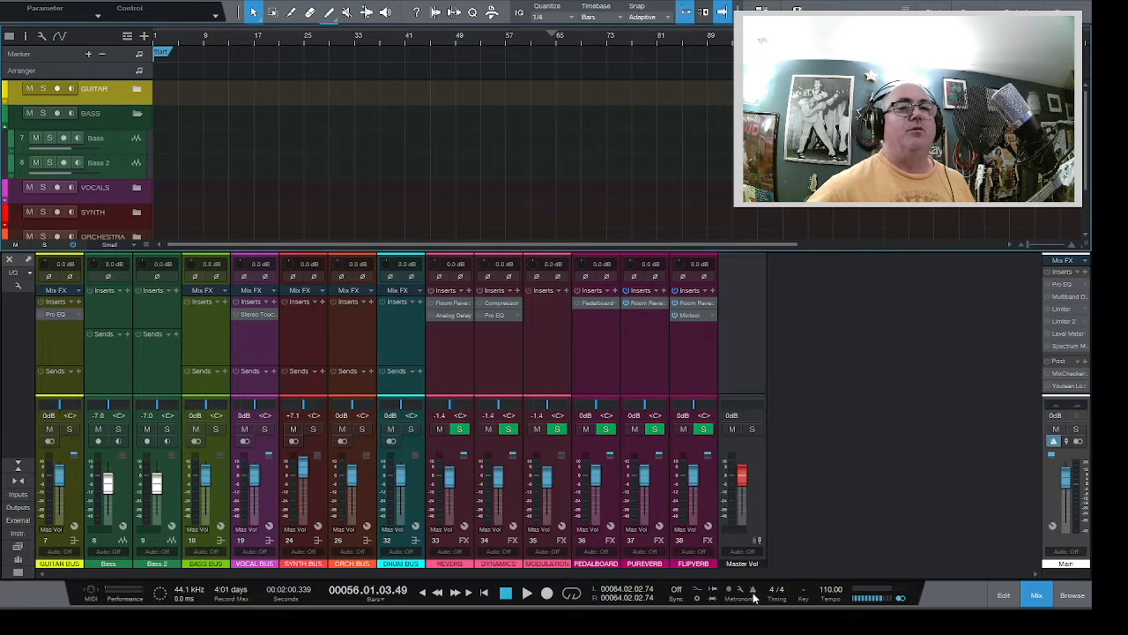
pyautogui.click(485, 594)
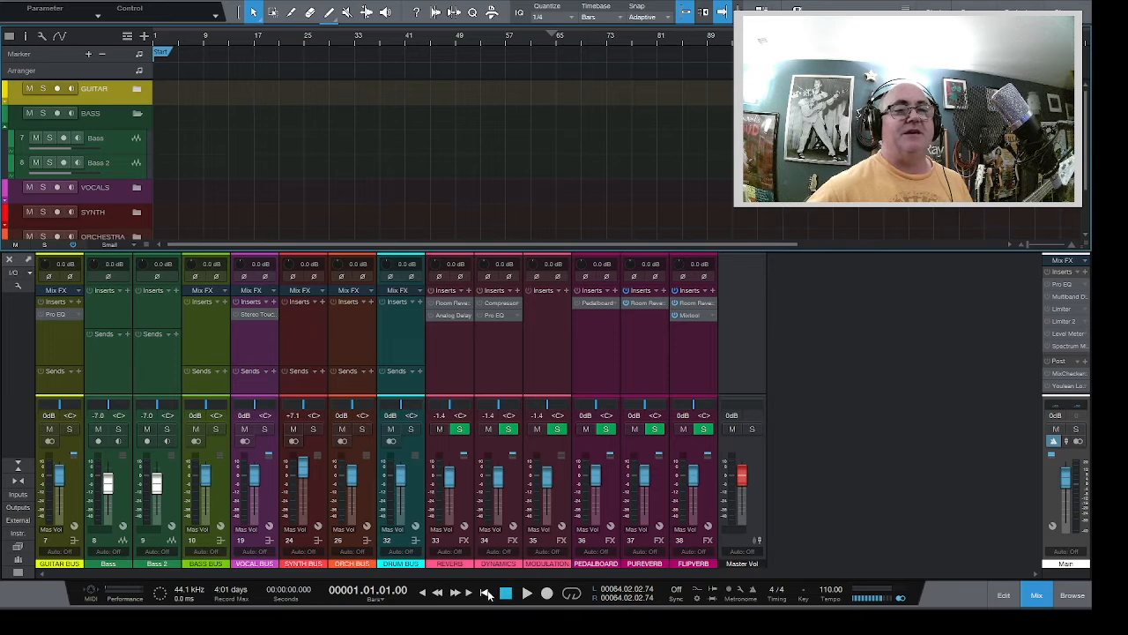
# Arm the Bass track for recording and resize the mixer channel sections to reveal the input and output routing
pyautogui.click(62, 139)
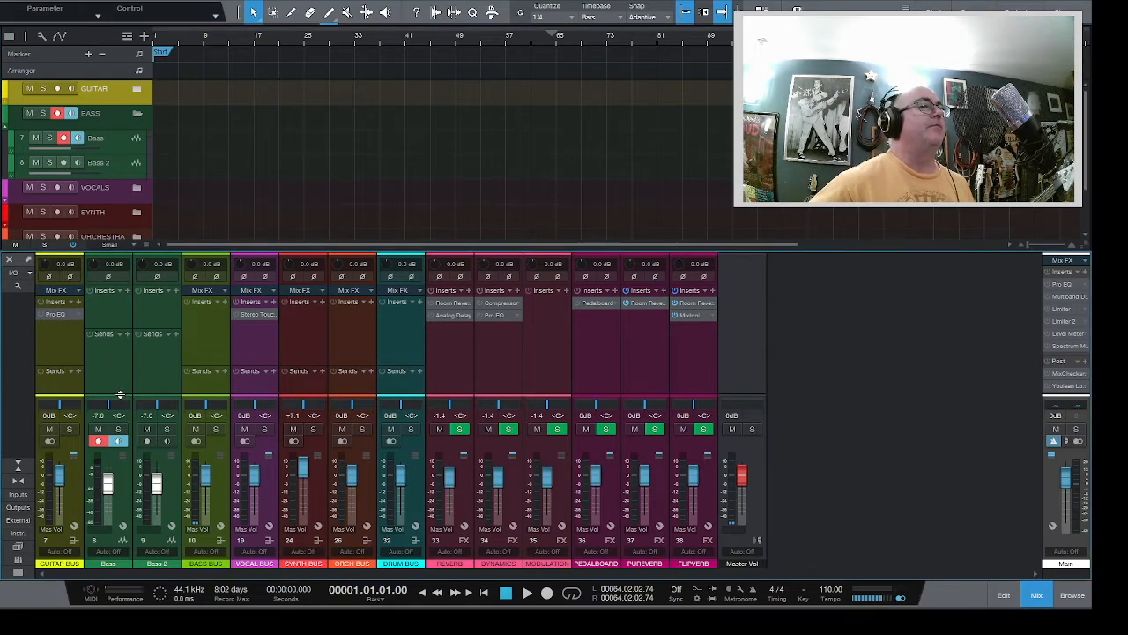
pyautogui.moveTo(121, 397); pyautogui.dragTo(121, 374)
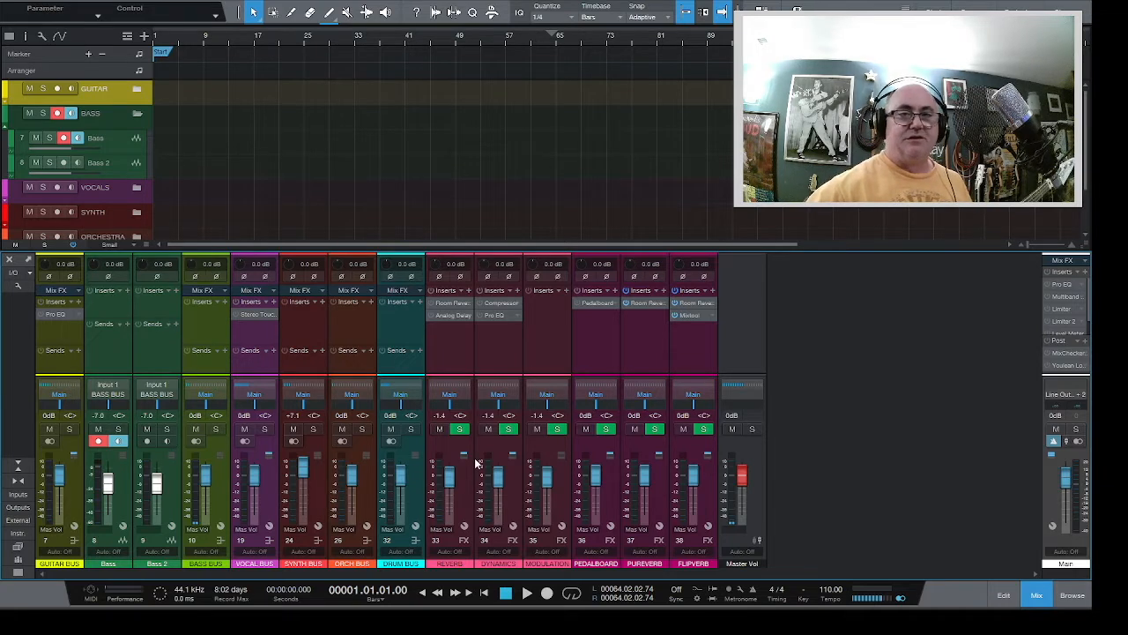
# Record a trial take on the Bass track from bar 1 to about bar 20 and delete it
pyautogui.press('KP_Multiply')
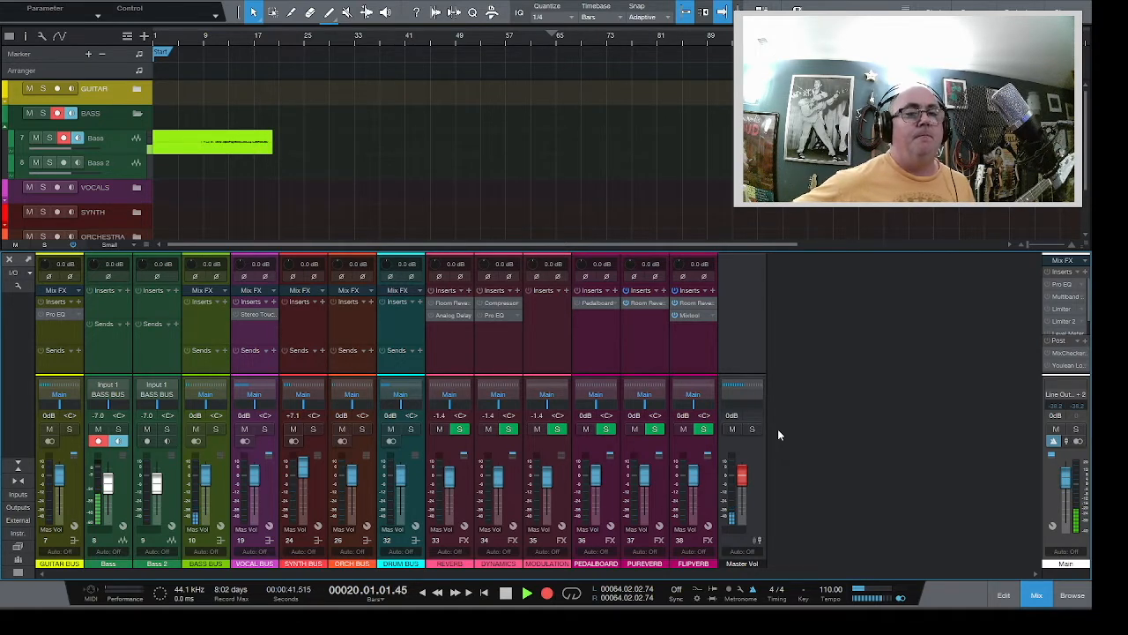
pyautogui.press('space')
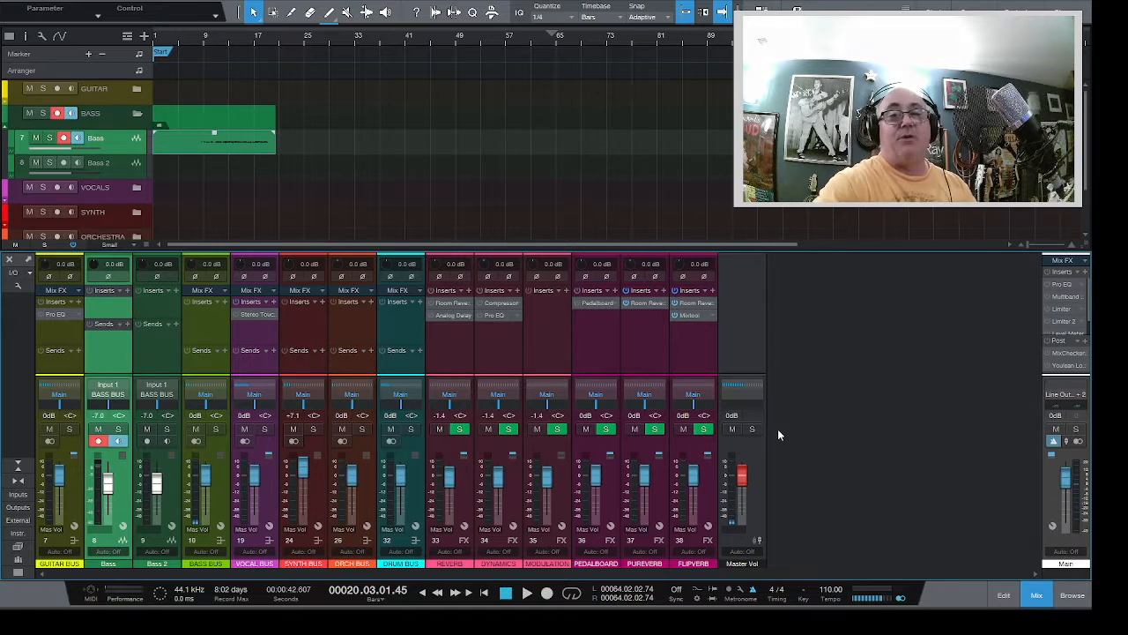
pyautogui.press('Delete')
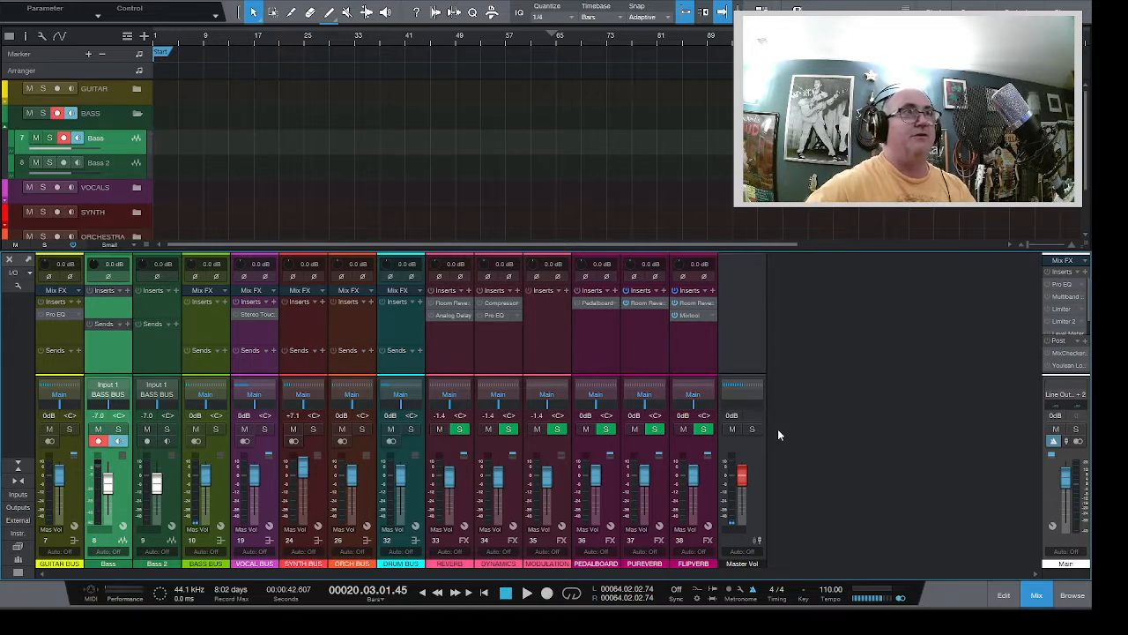
# Record a short take on the Bass track from the song start to about bar 8 and undo it
pyautogui.click(483, 594)
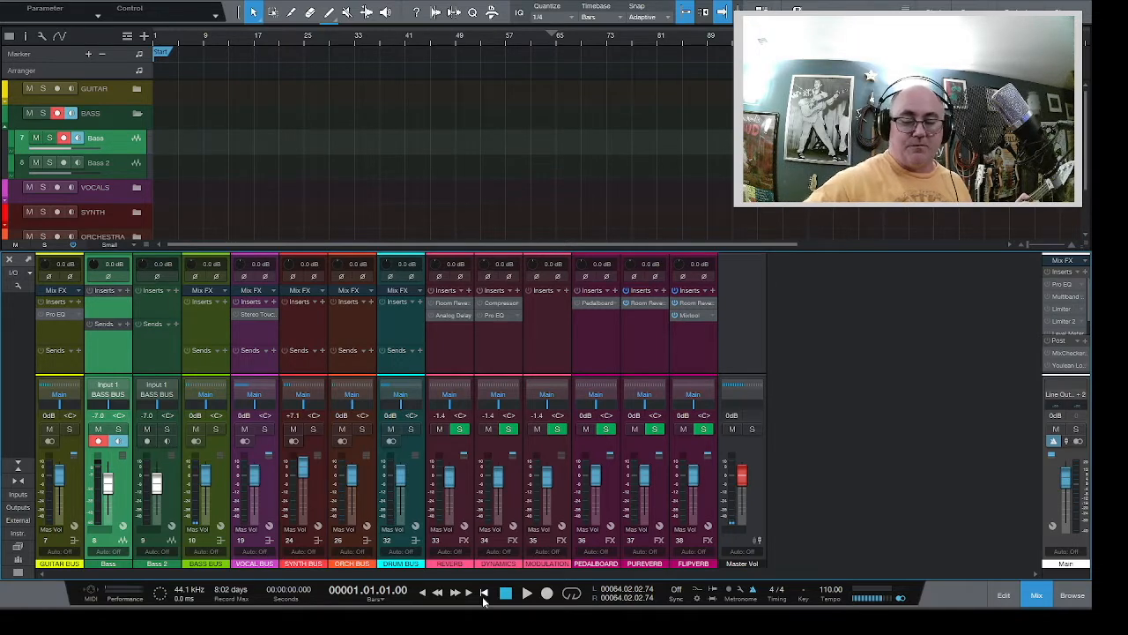
pyautogui.press('KP_Multiply')
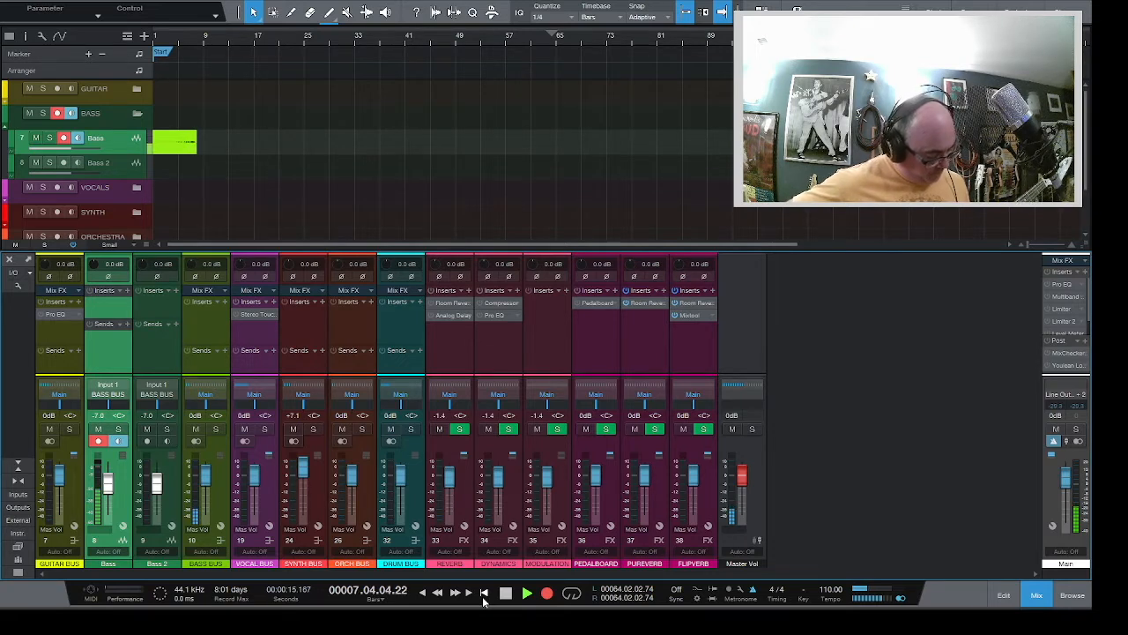
pyautogui.press('space')
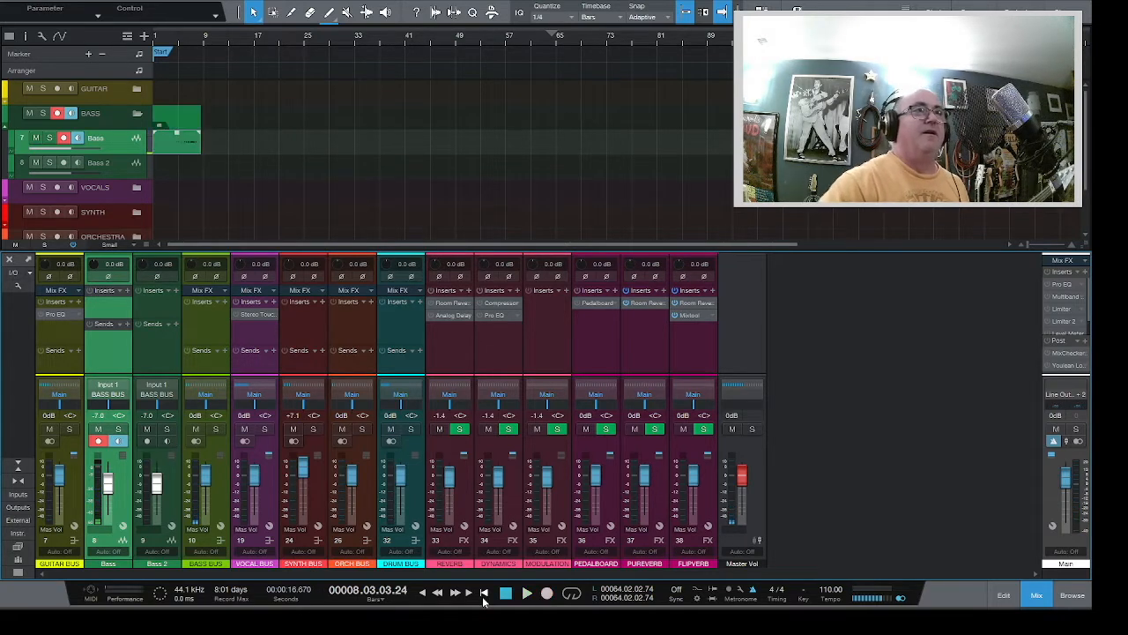
pyautogui.hotkey('ctrl', 'z')
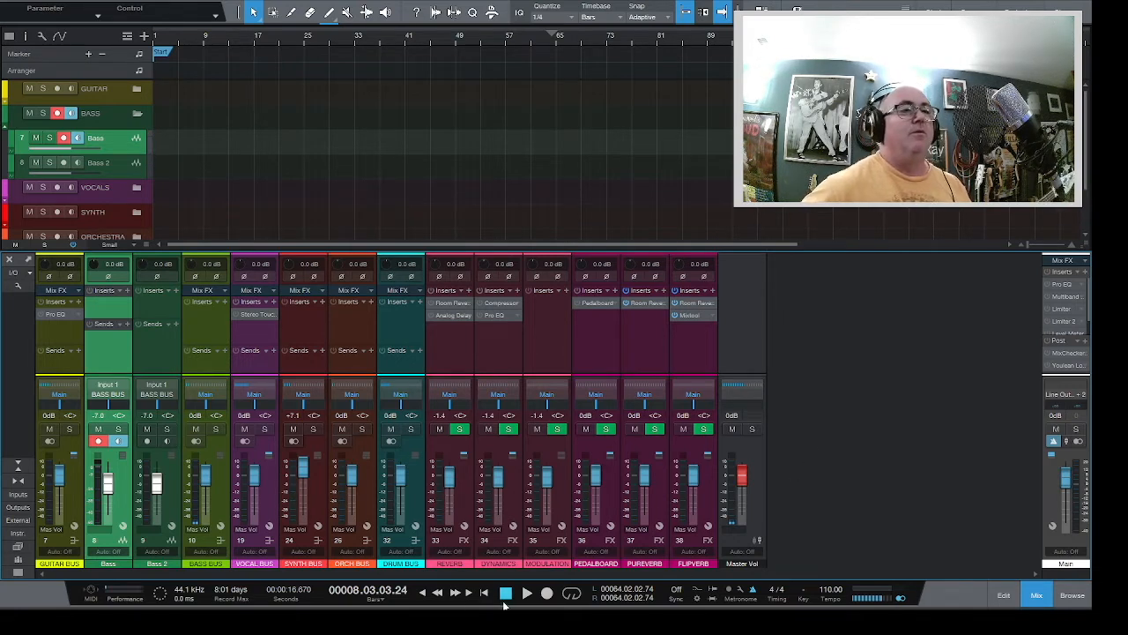
# Record a new take on the Bass track from the song start to about bar 28
pyautogui.click(483, 596)
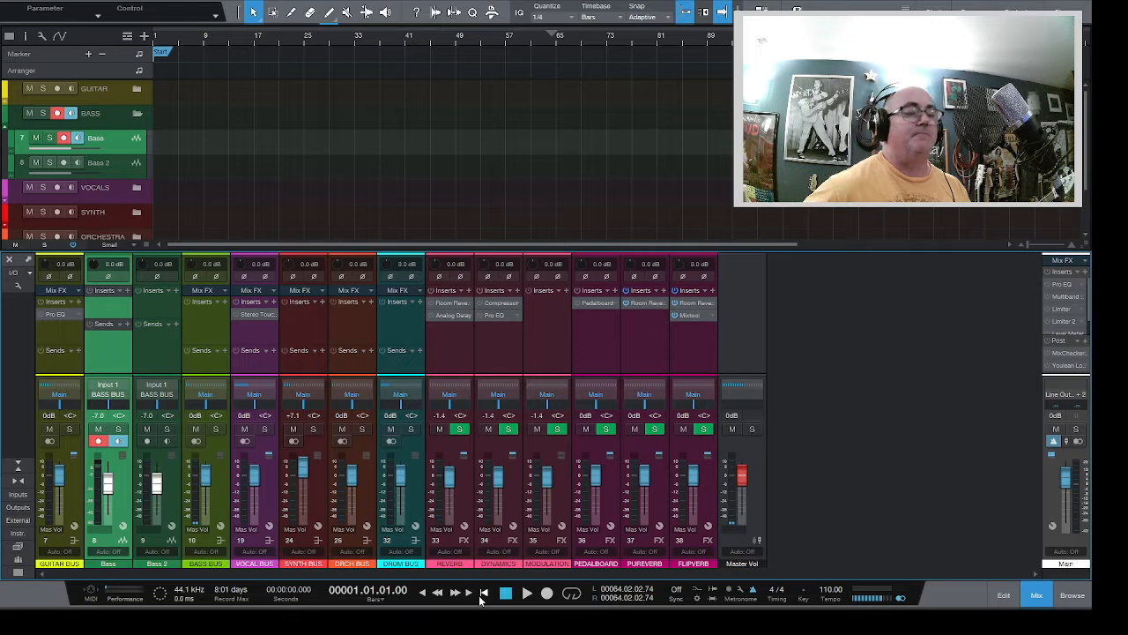
pyautogui.press('KP_Multiply')
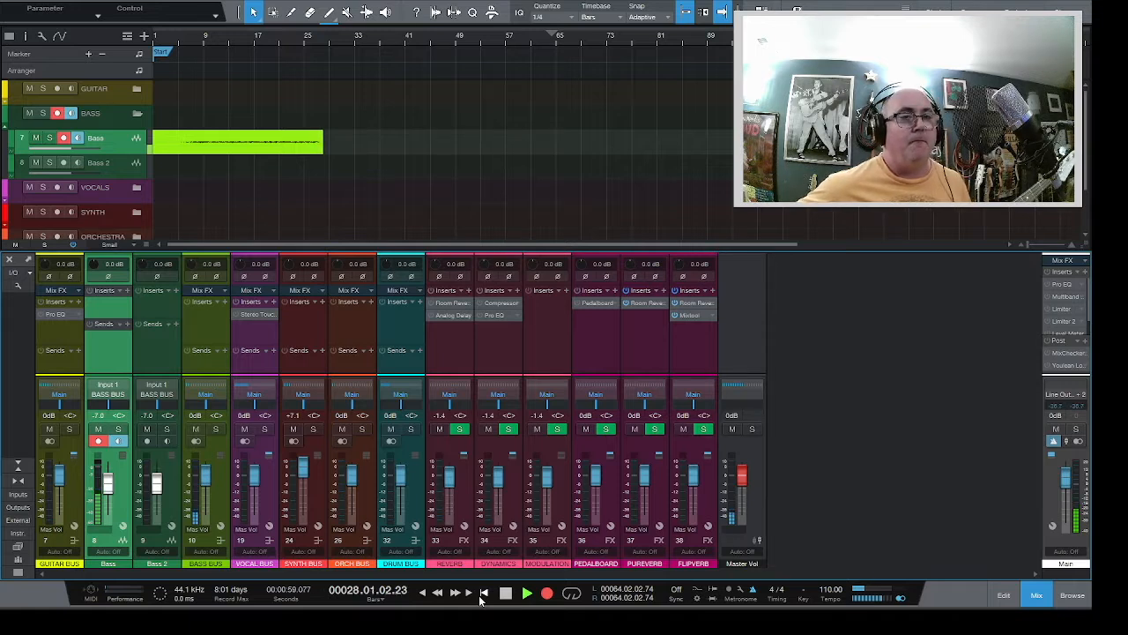
pyautogui.press('space')
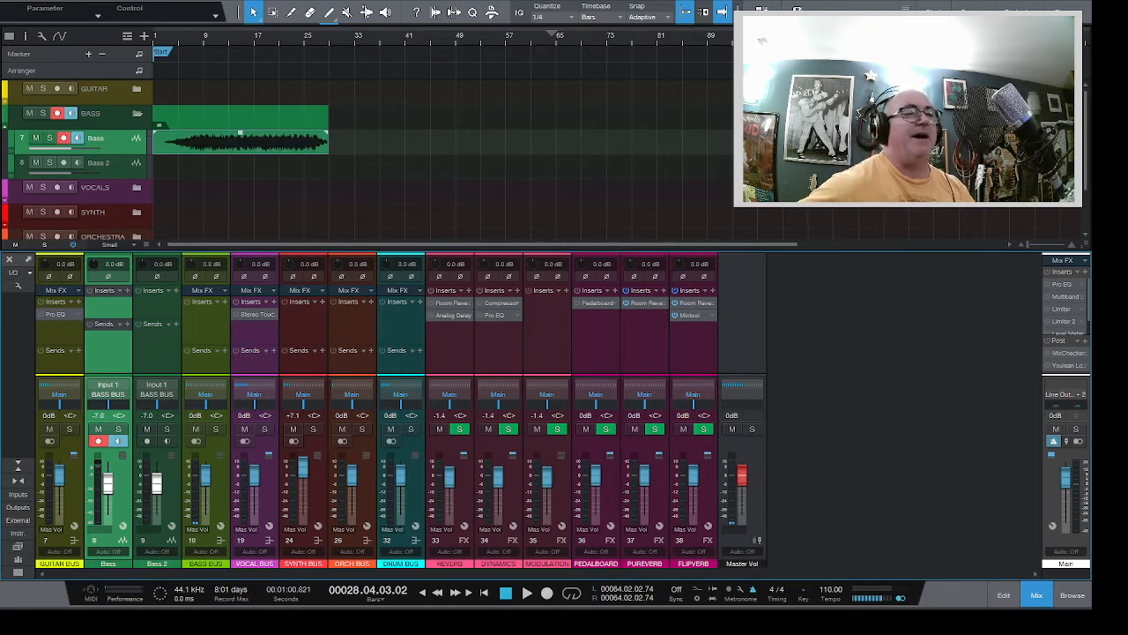
# Play back the Bass take from the song start to about bar 13 and delete the take
pyautogui.click(485, 593)
pyautogui.click(527, 595)
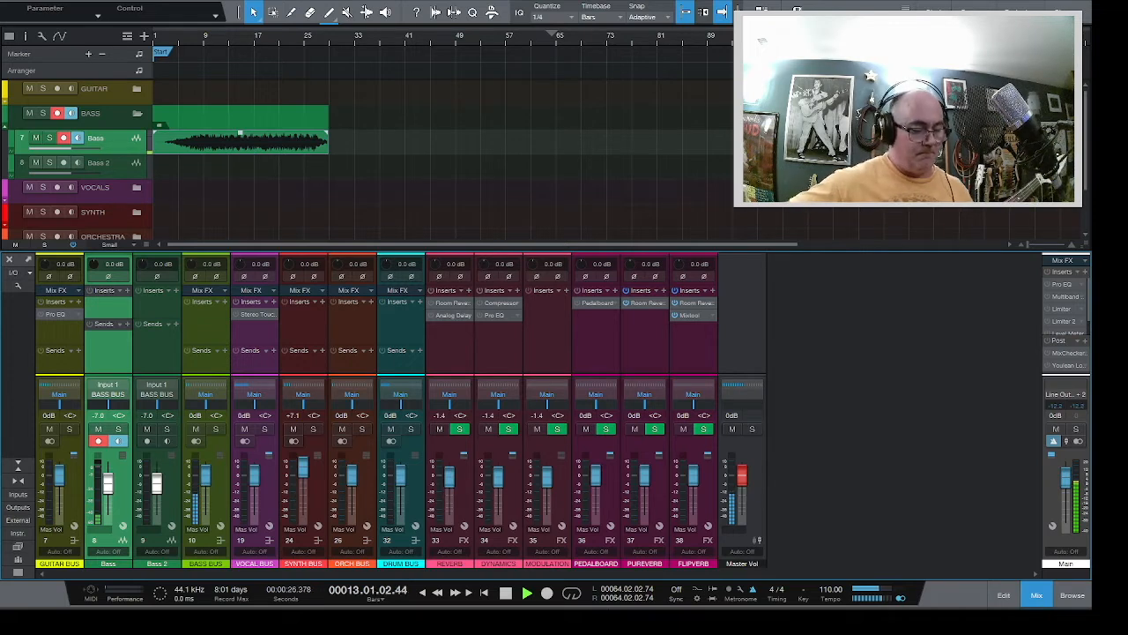
pyautogui.press('space')
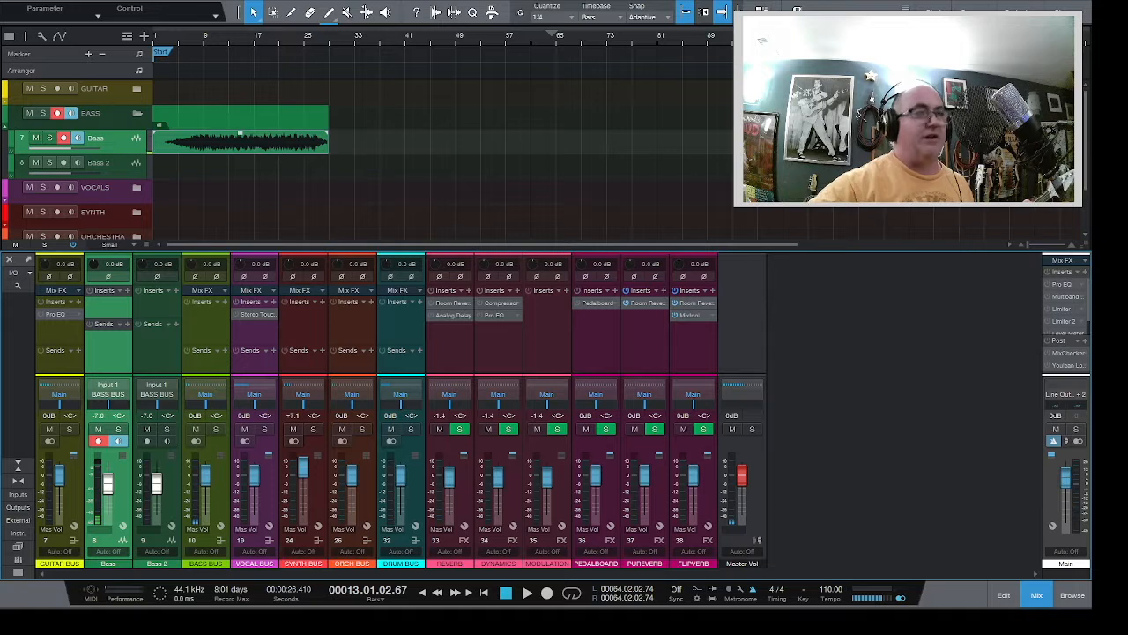
pyautogui.press('Delete')
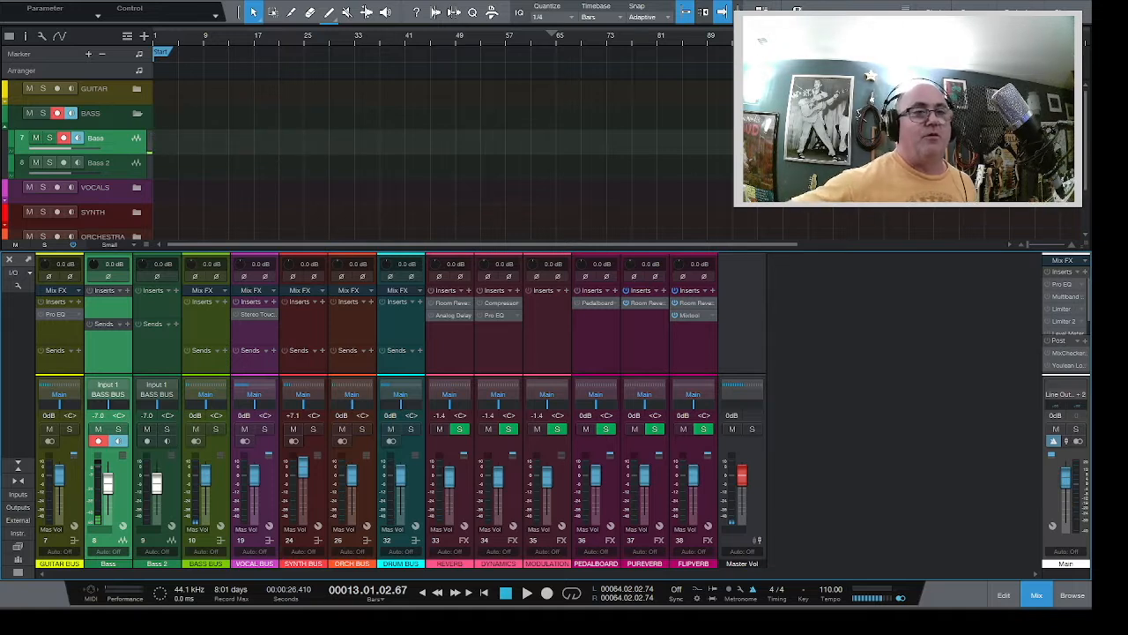
# Record a take on the Bass track from the song start to about bar 15
pyautogui.click(487, 594)
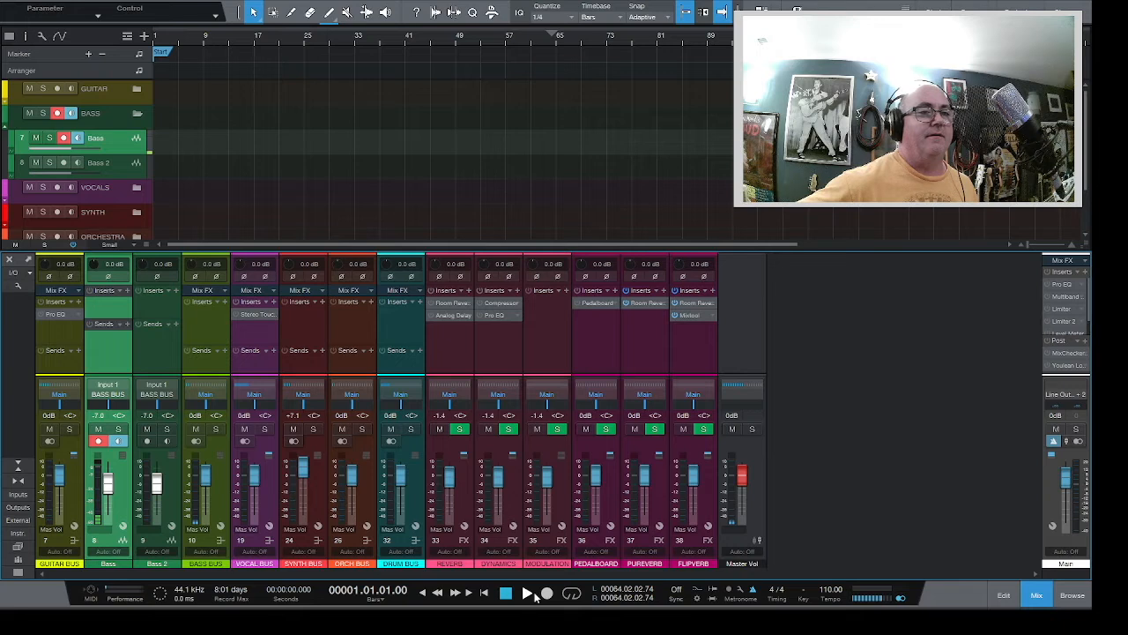
pyautogui.click(545, 594)
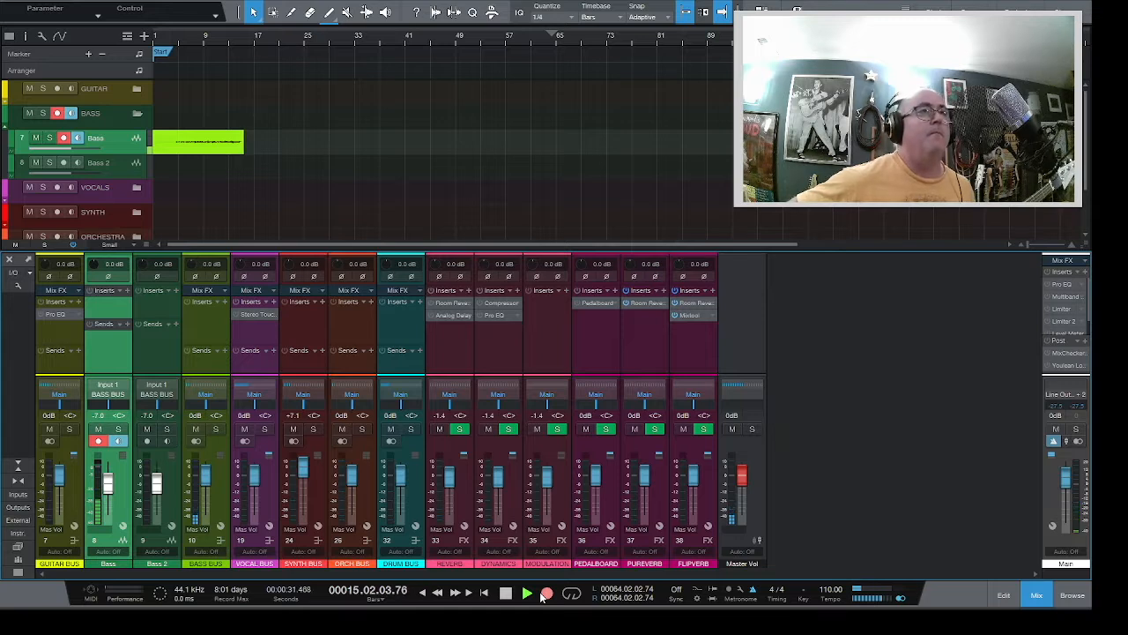
pyautogui.press('space')
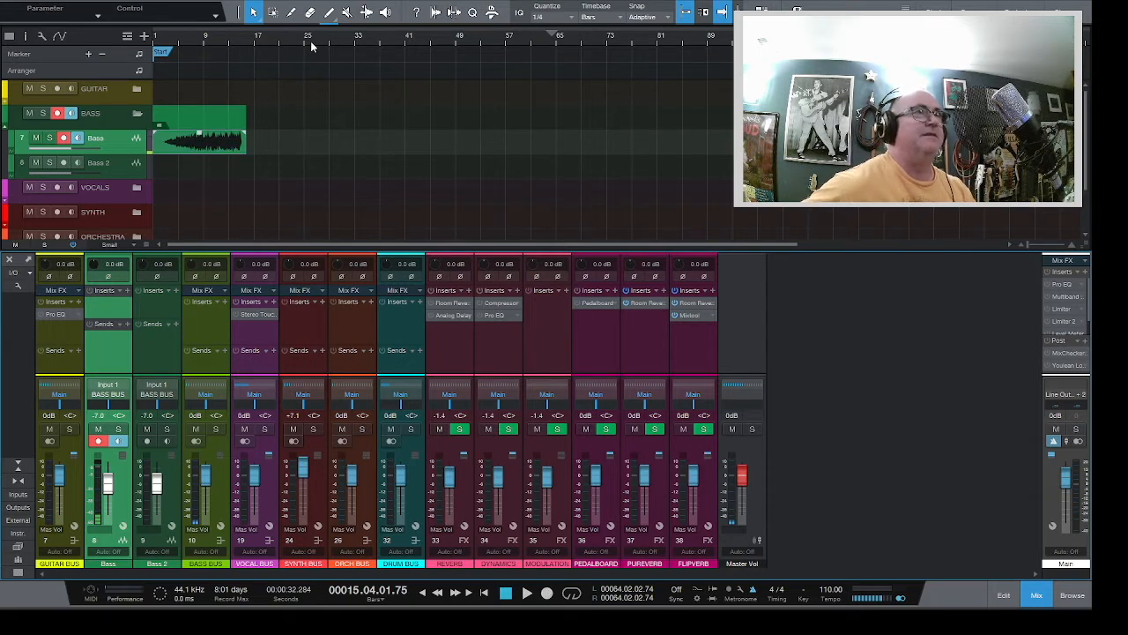
# Play back the new recording on the Bass track from around bar 3 to check it
pyautogui.click(169, 36)
pyautogui.press('space')
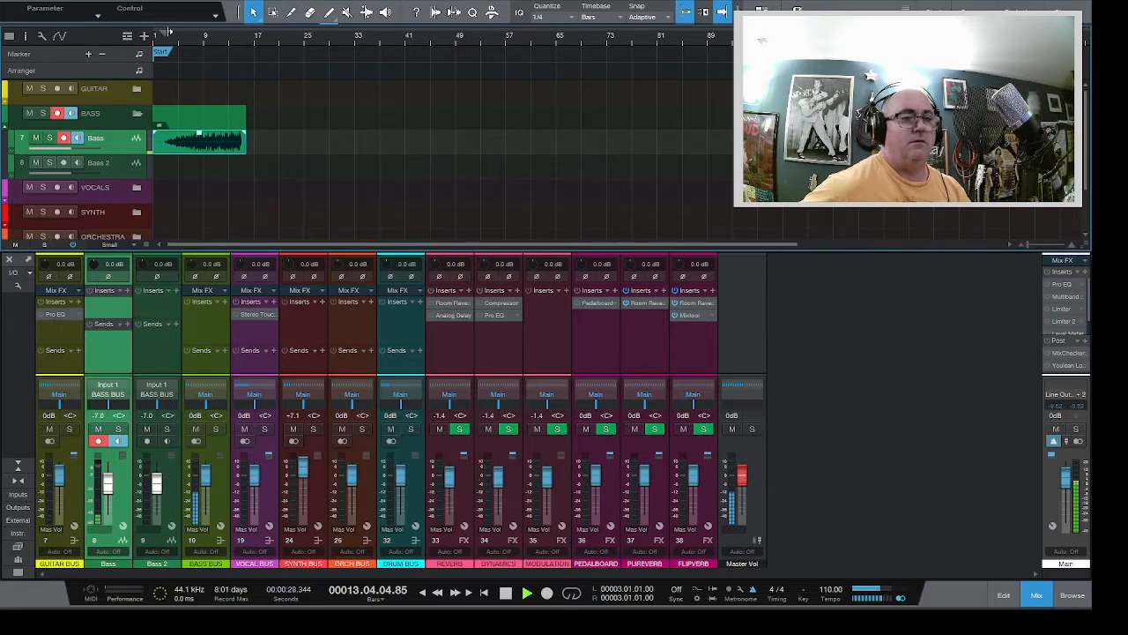
pyautogui.press('space')
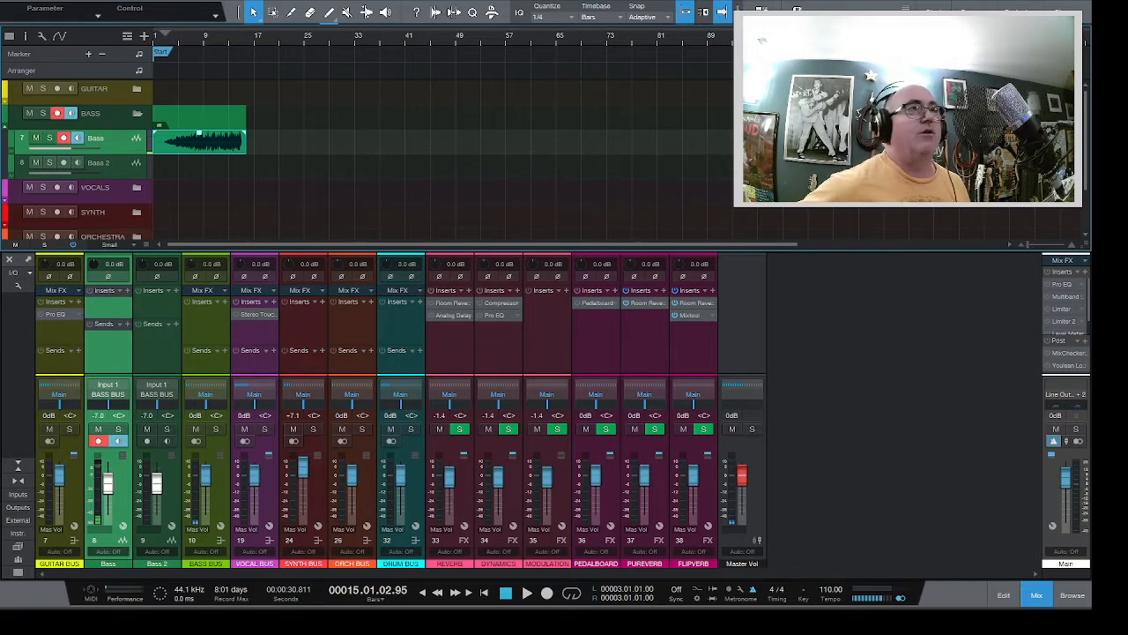
# Switch record arming from Bass to Bass 2 and record a take on it from bar 10 to about bar 23
pyautogui.click(63, 139)
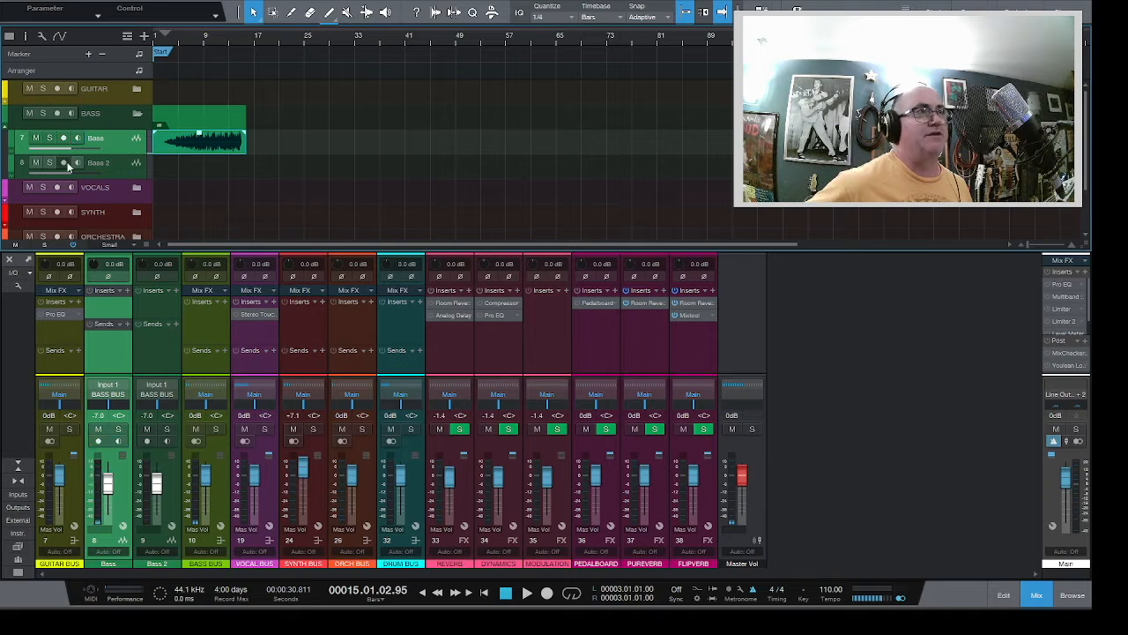
pyautogui.click(62, 164)
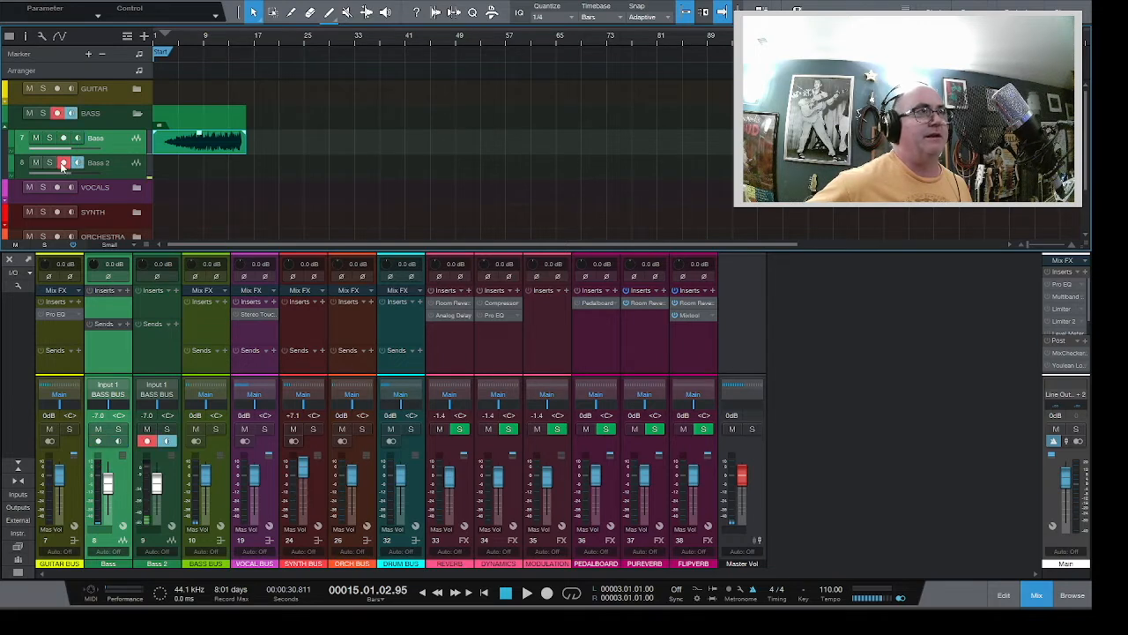
pyautogui.click(210, 40)
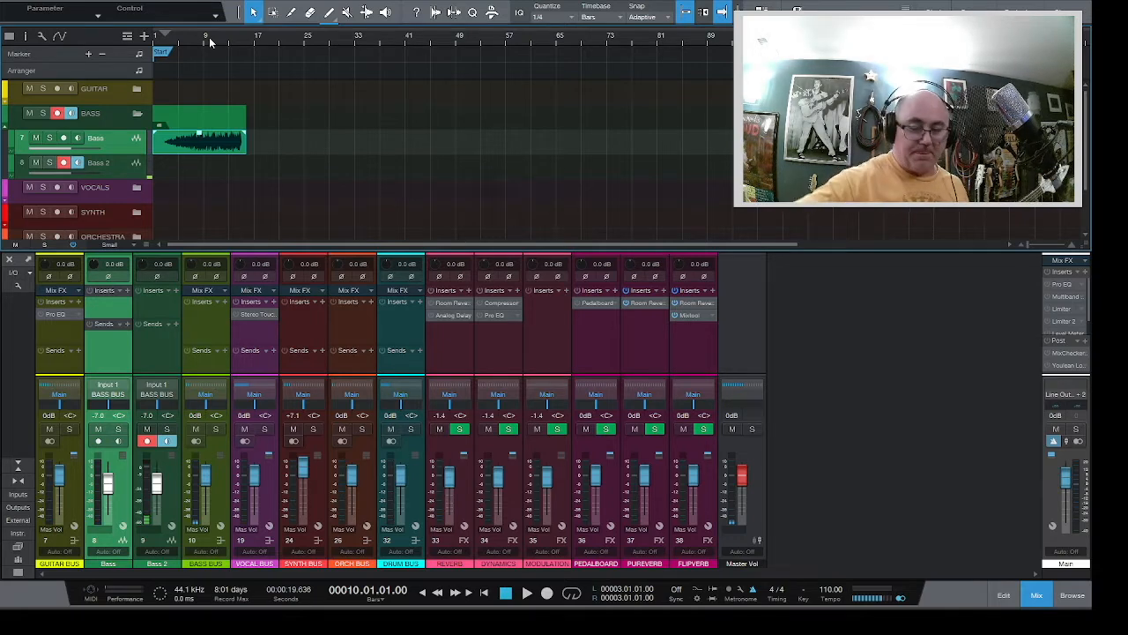
pyautogui.press('KP_Multiply')
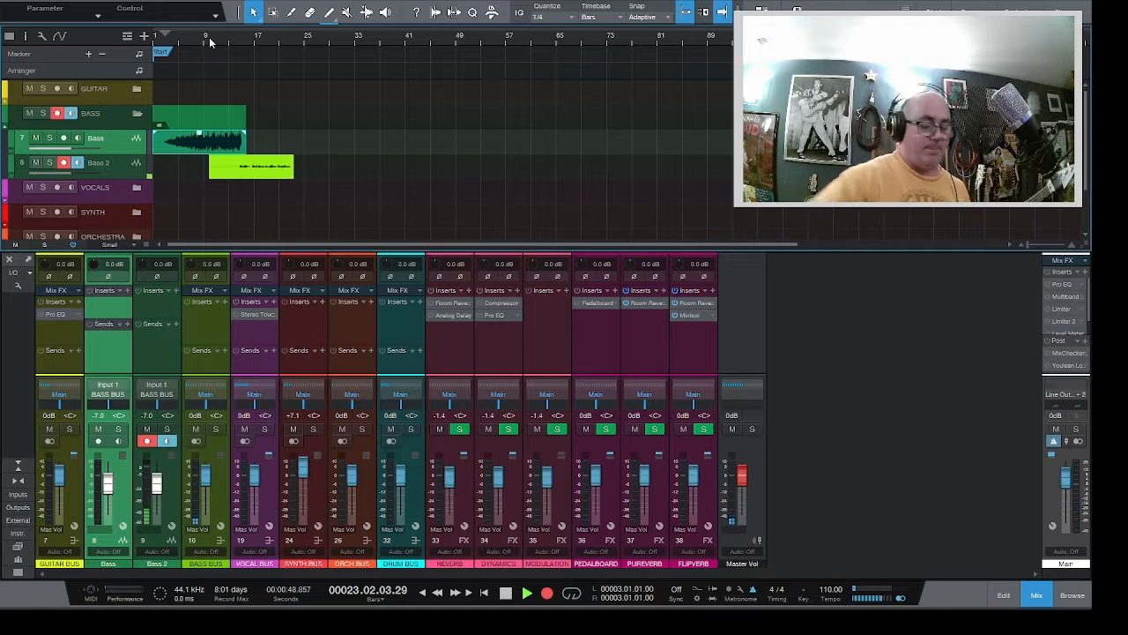
pyautogui.press('space')
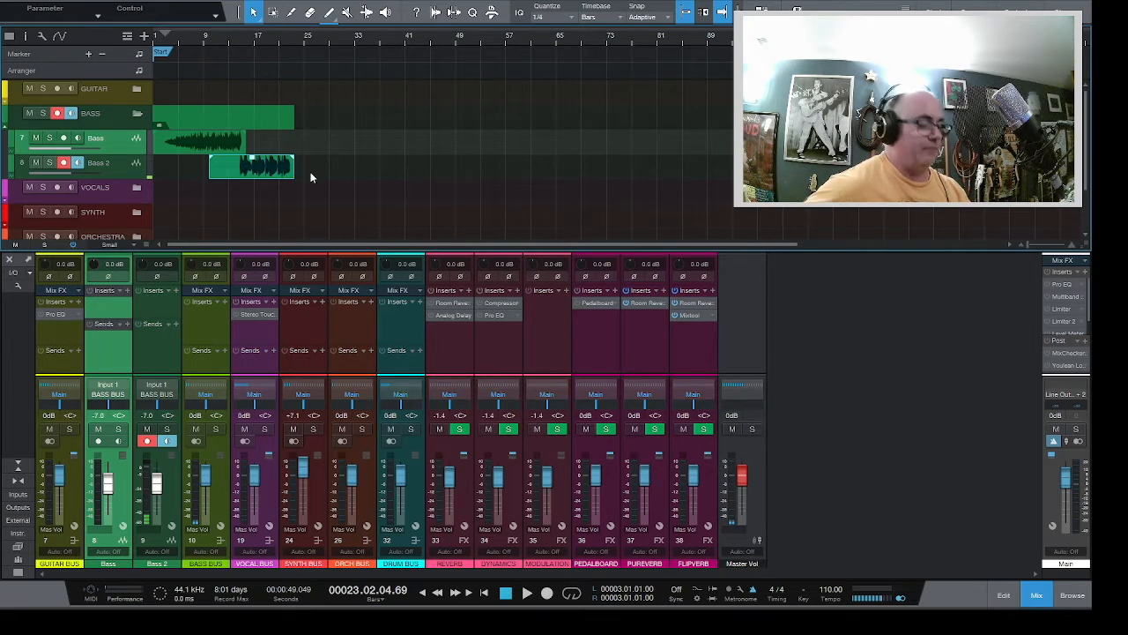
# Play back the Bass and Bass 2 recordings from within their overlap to about bar 23
pyautogui.click(231, 39)
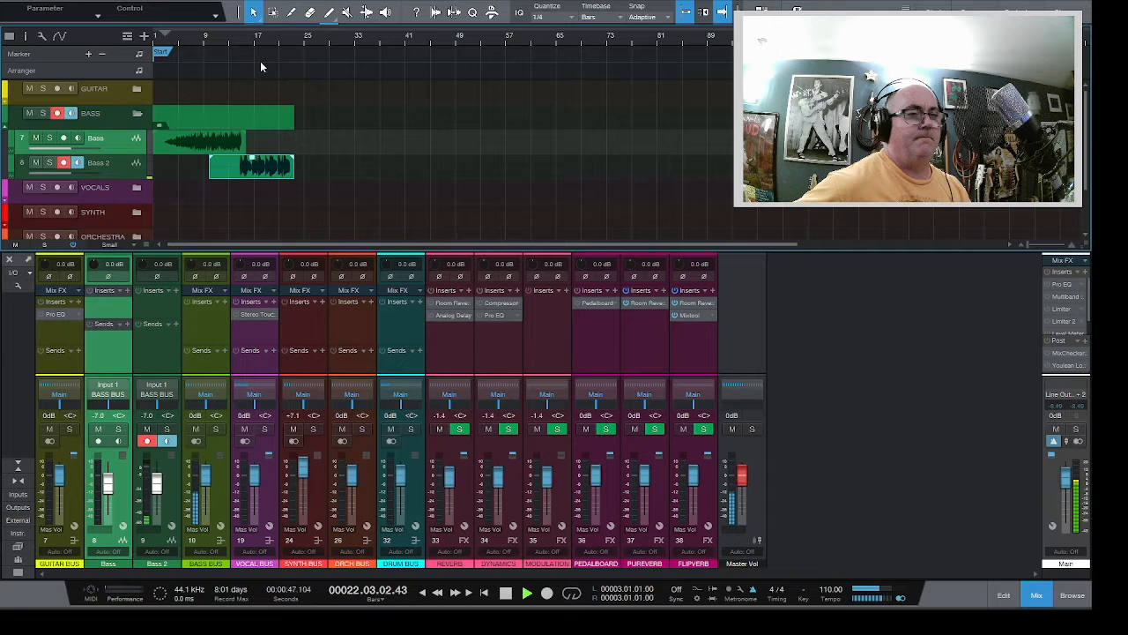
pyautogui.press('space')
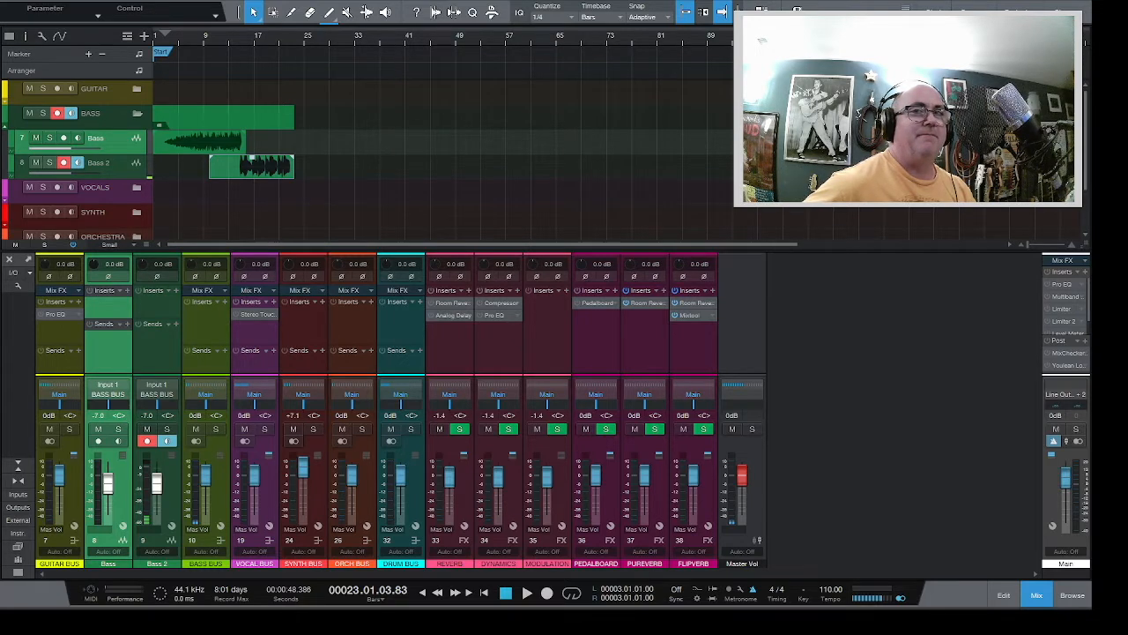
# Duplicate the Bass 2 track without its recording and disarm Bass 2
pyautogui.click(99, 163)
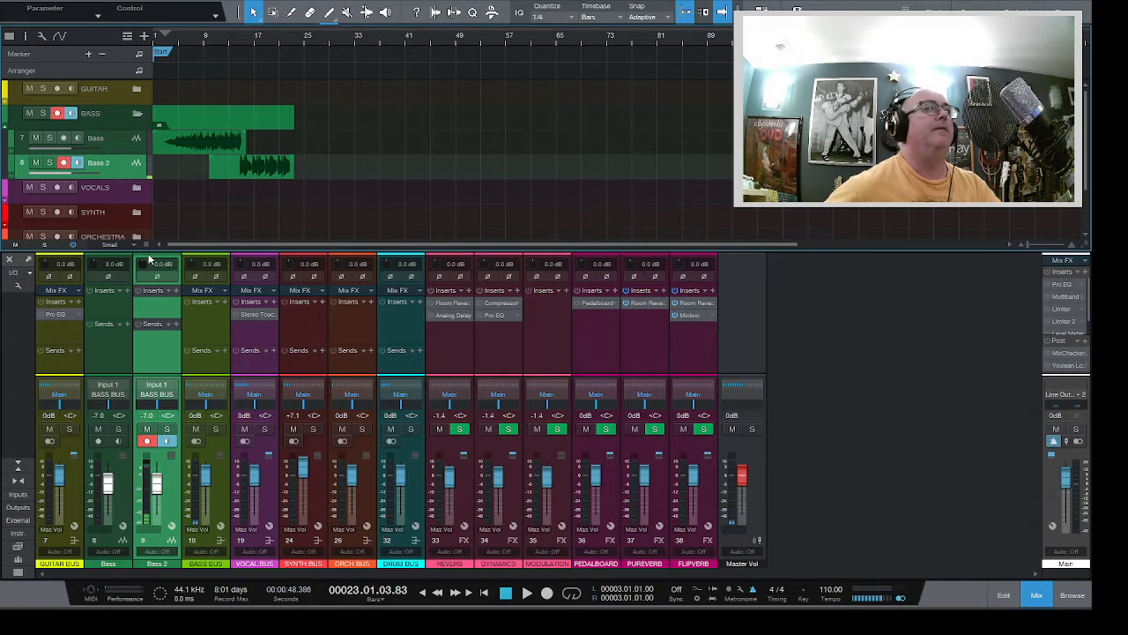
pyautogui.press('d')
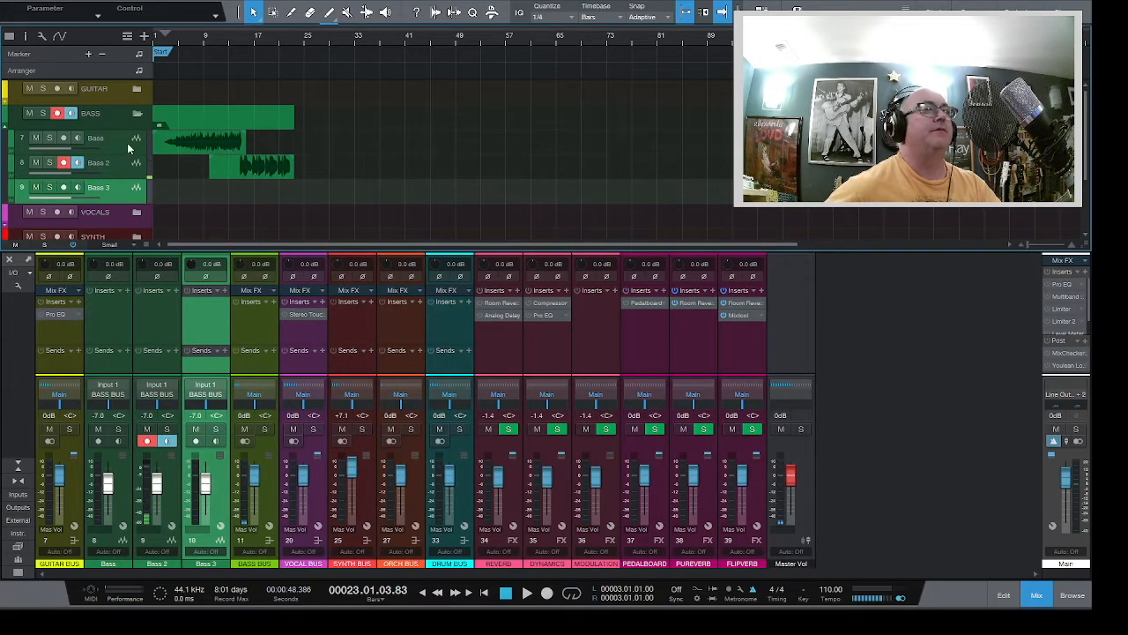
pyautogui.click(64, 163)
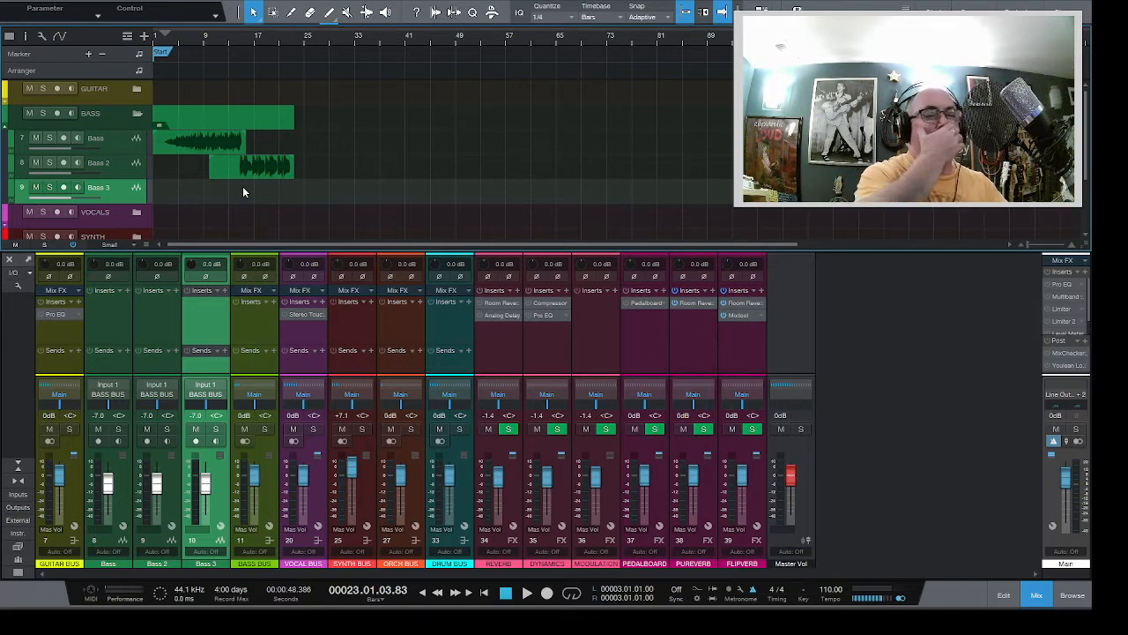
pyautogui.click(278, 38)
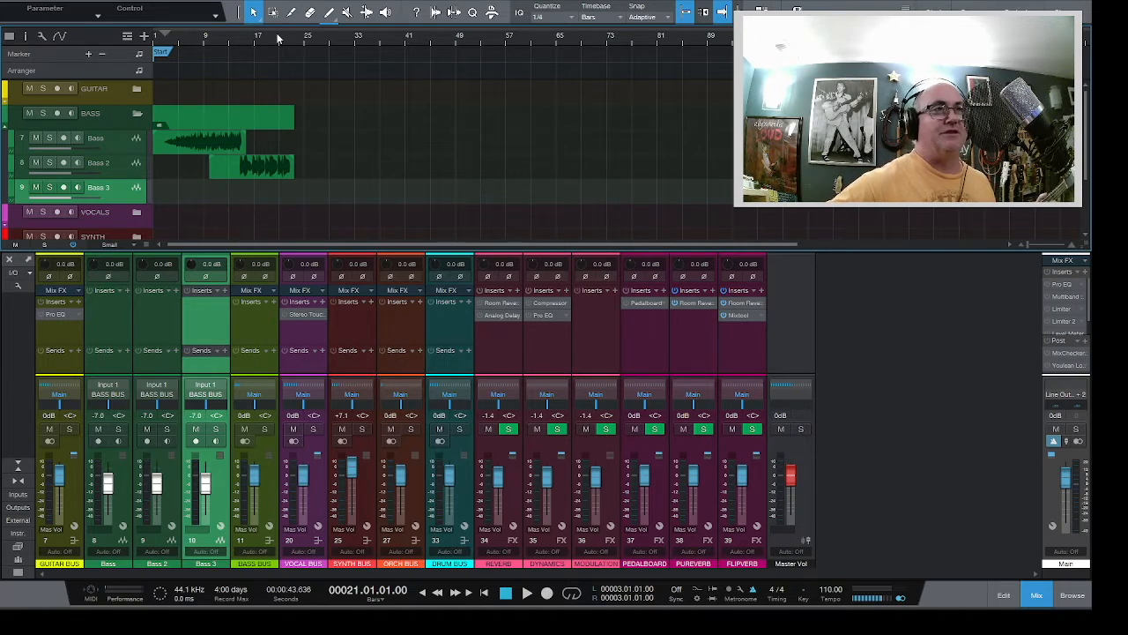
pyautogui.press('KP_Multiply')
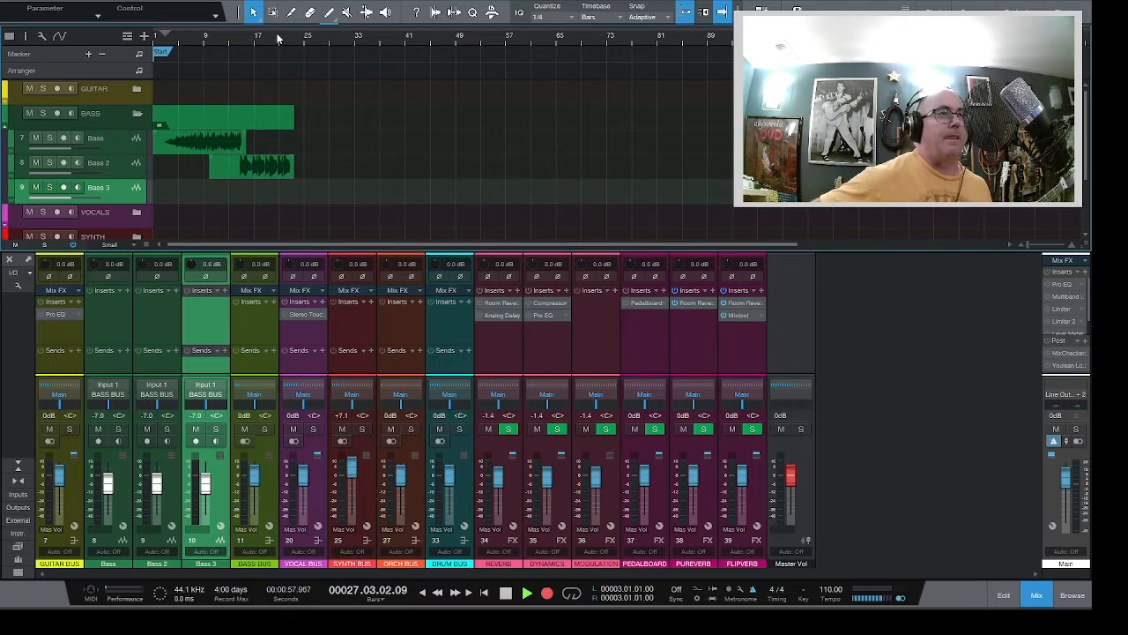
pyautogui.press('space')
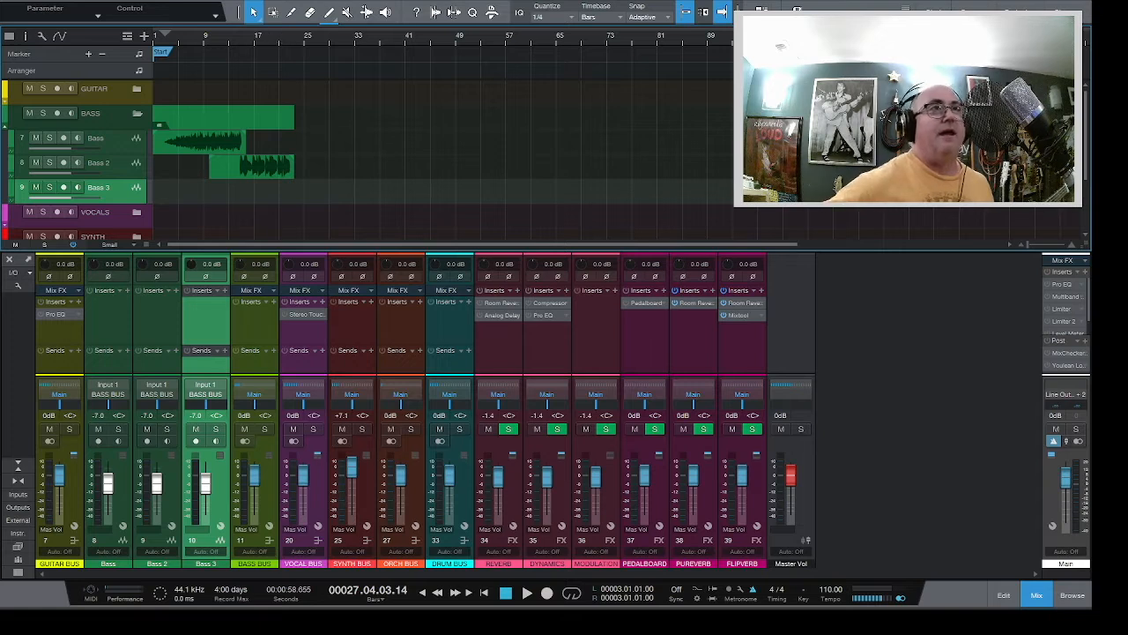
# Arm the Bass 3 track and record a take on it from bar 22 to about bar 27
pyautogui.click(284, 48)
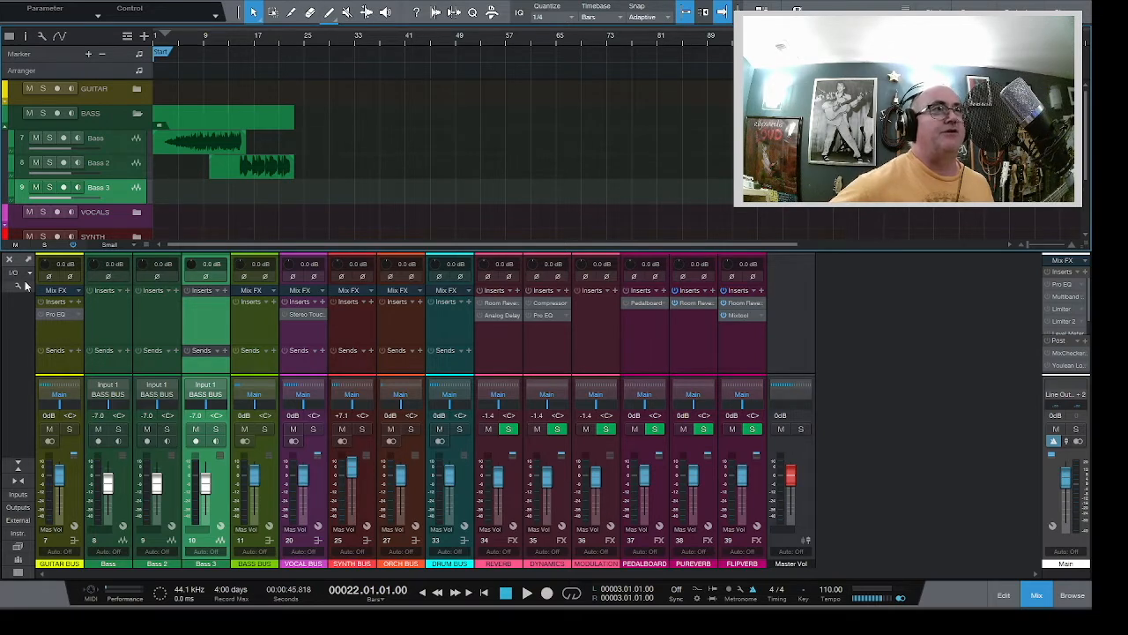
pyautogui.click(63, 187)
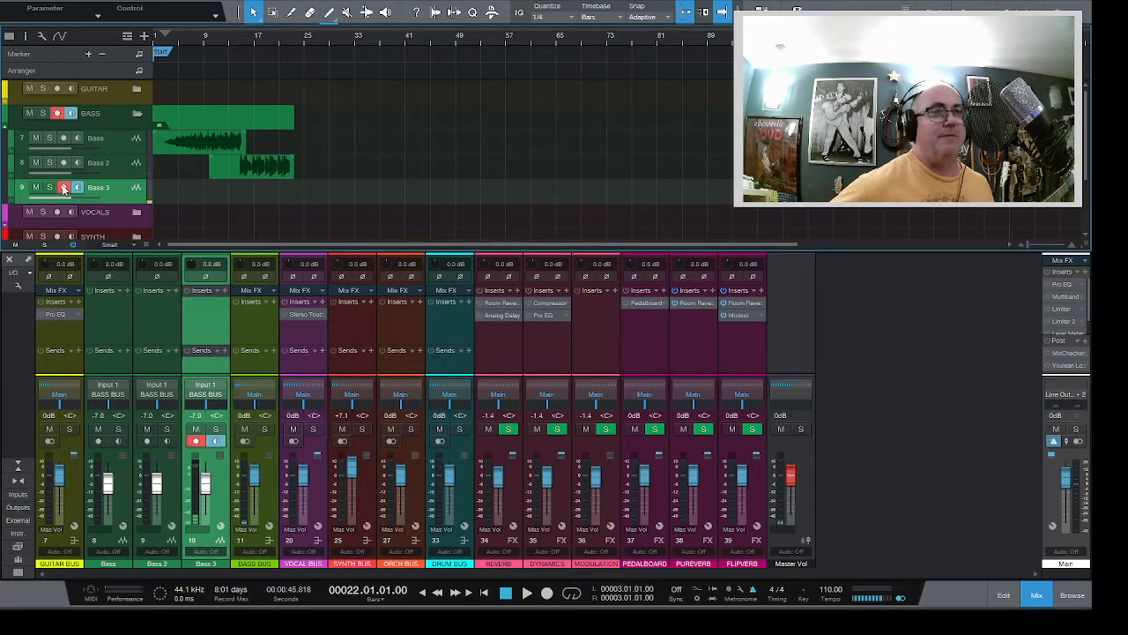
pyautogui.press('KP_Multiply')
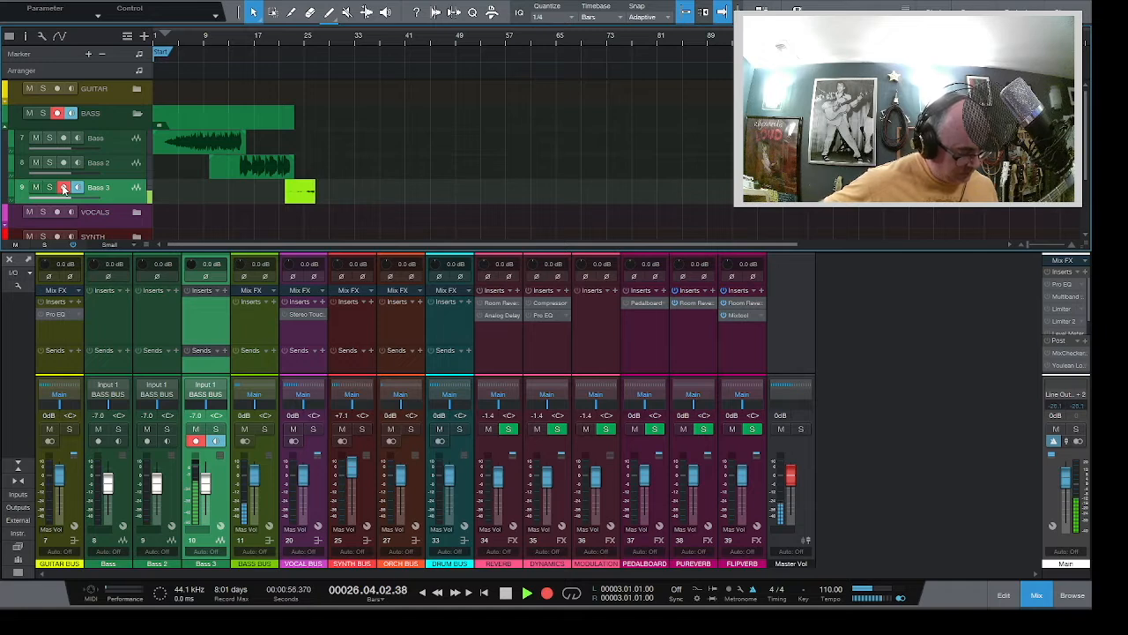
pyautogui.press('space')
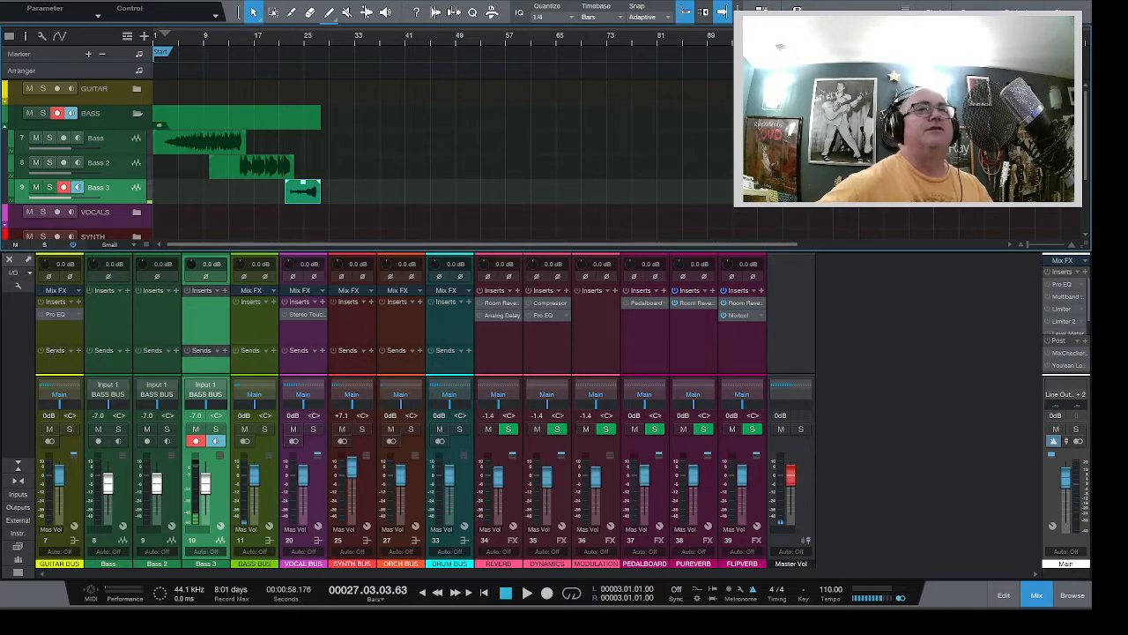
# Enlarge the arrangement with Normal track height and more vertical room, and examine how the Bass, Bass 2 and Bass 3 recordings follow each other
pyautogui.click(1073, 245)
pyautogui.click(1073, 244)
pyautogui.click(1073, 244)
pyautogui.hscroll(-15, 801, 213)
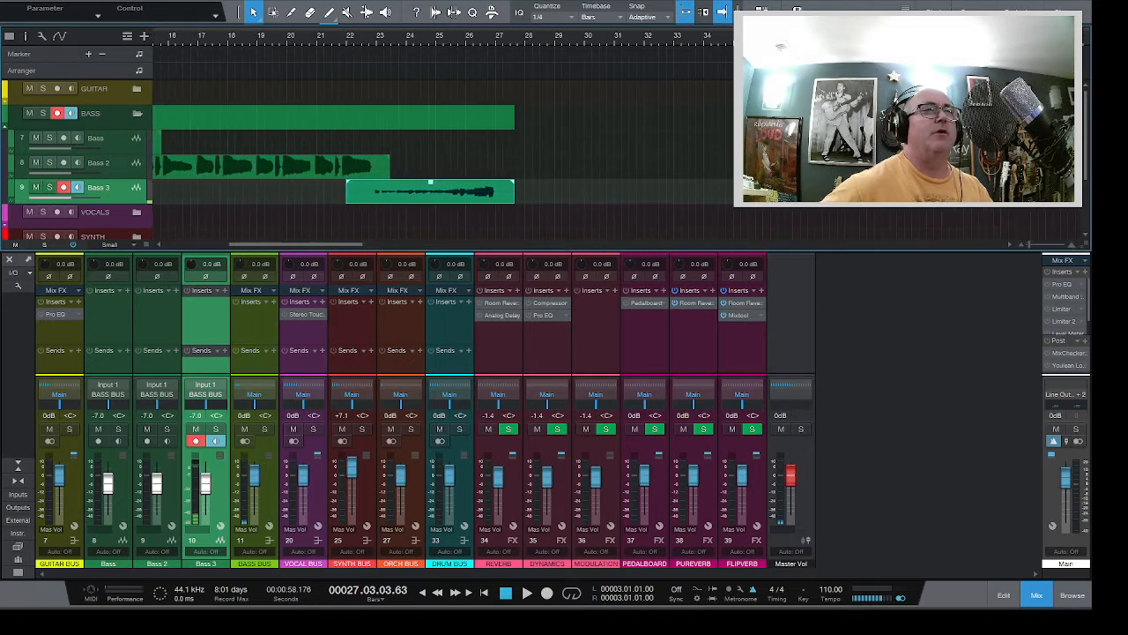
pyautogui.hscroll(-3, 802, 213)
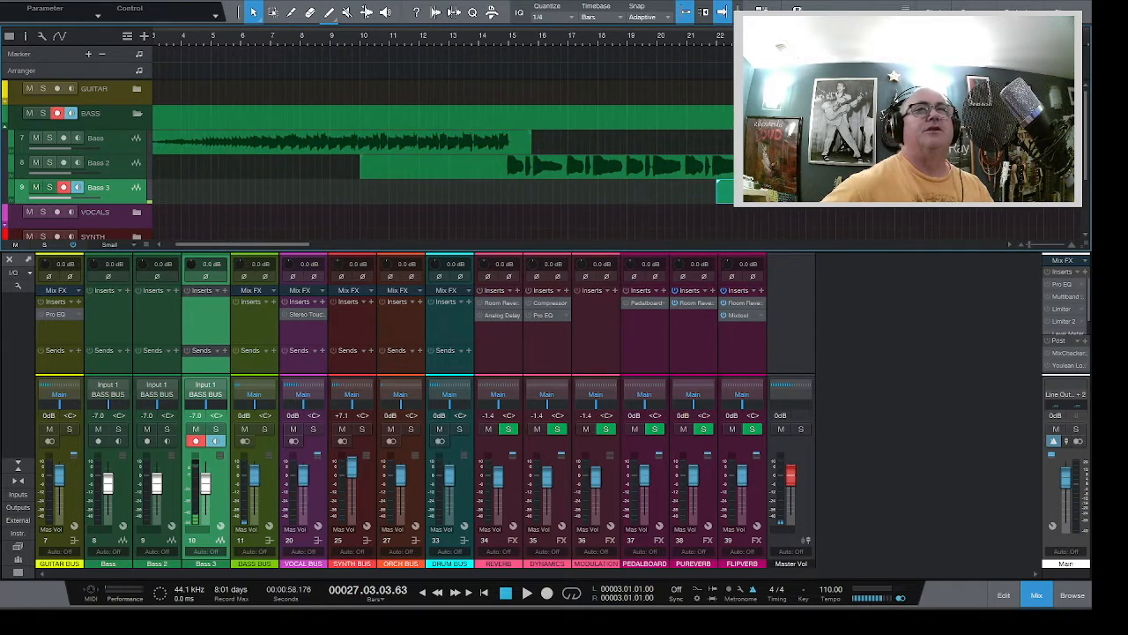
pyautogui.hotkey('shift', 'e')
pyautogui.hotkey('shift', 'e')
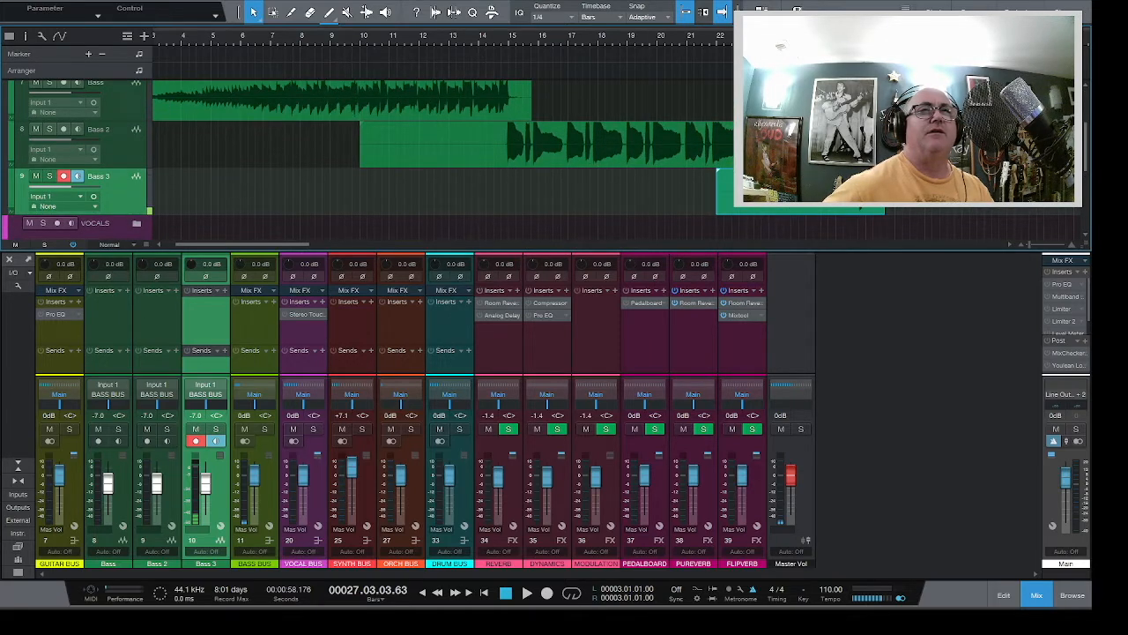
pyautogui.click(636, 147)
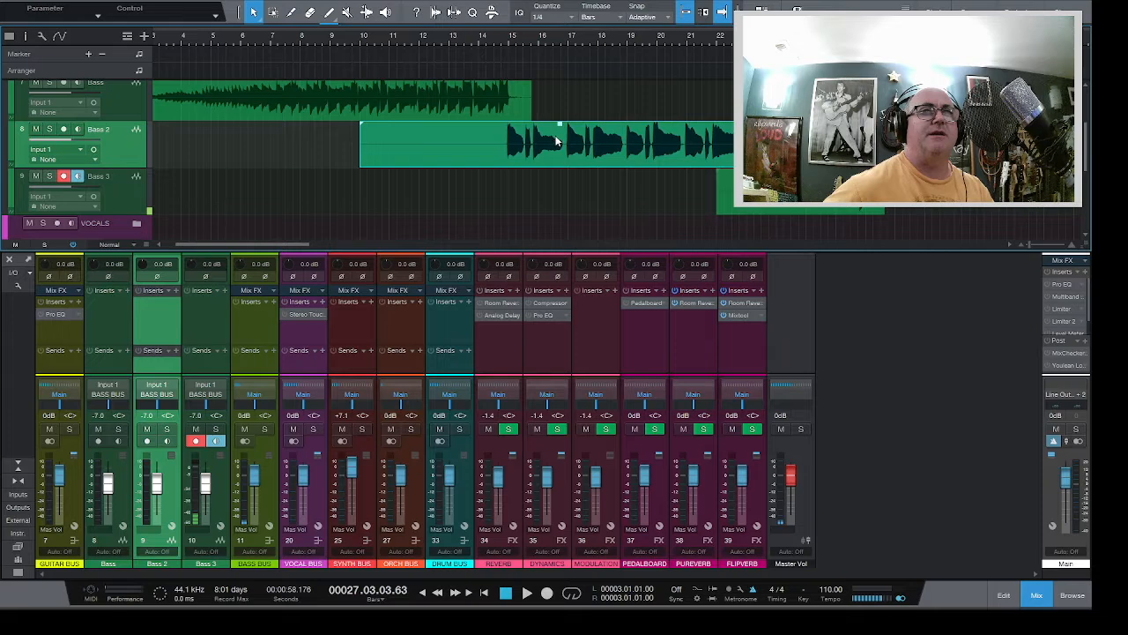
pyautogui.click(442, 103)
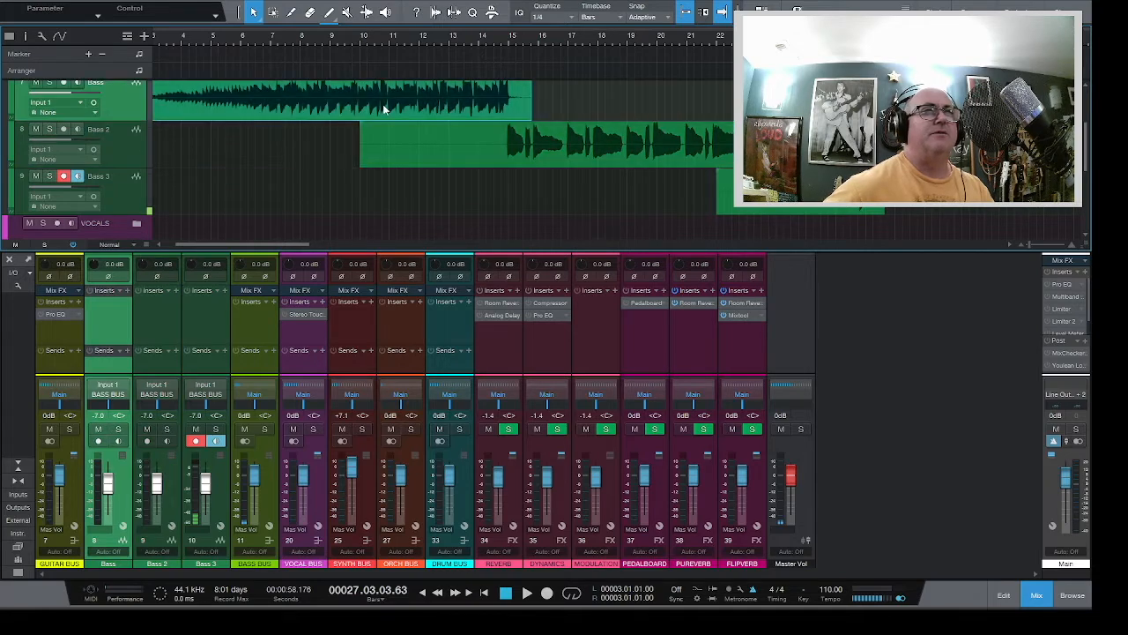
pyautogui.scroll(1, 383, 104)
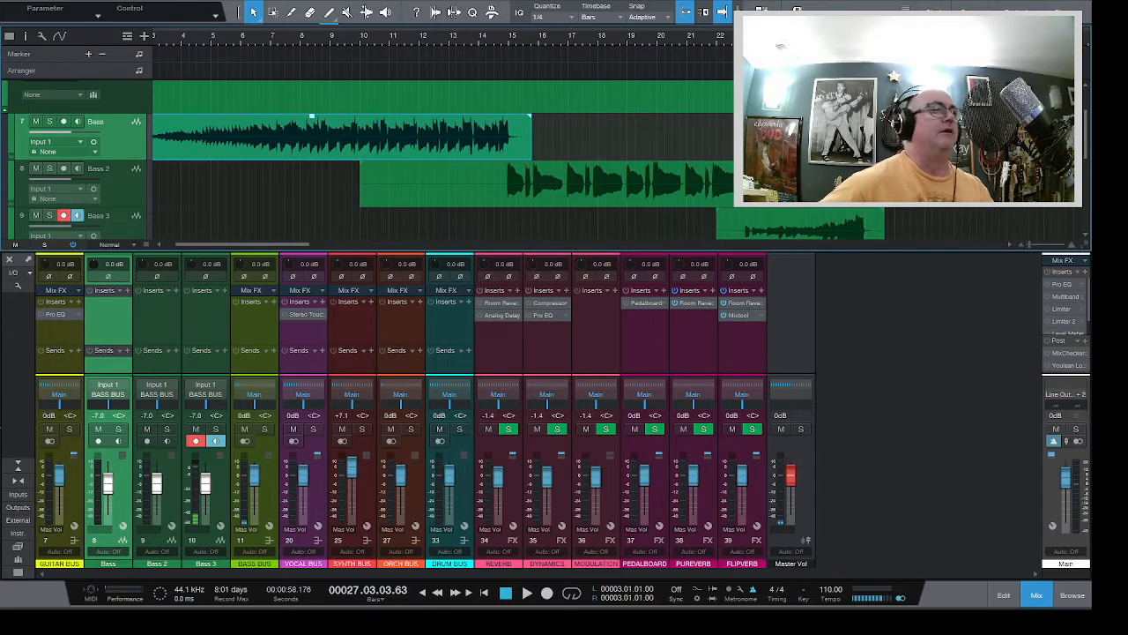
pyautogui.click(18, 464)
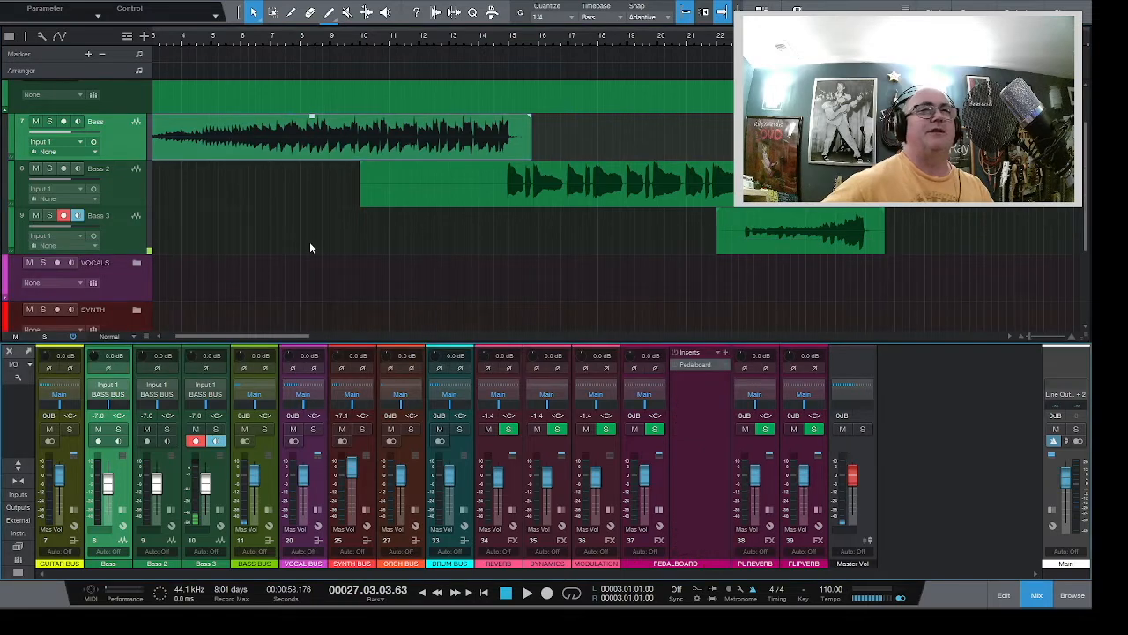
pyautogui.scroll(2, 609, 263)
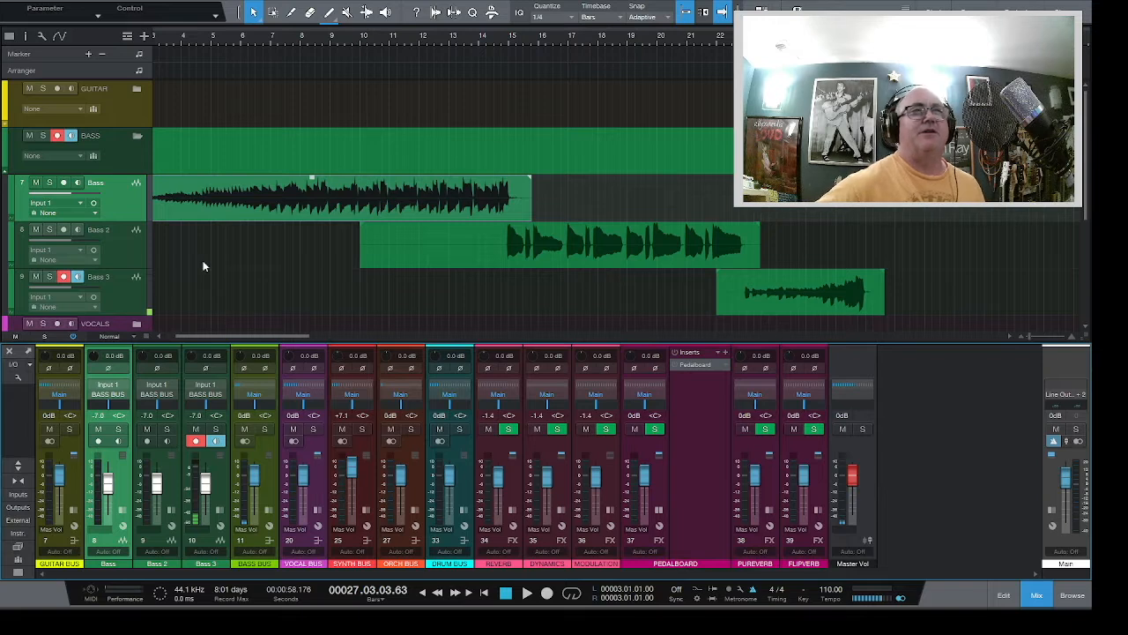
# Switch record arming from Bass 3 to Bass
pyautogui.click(63, 277)
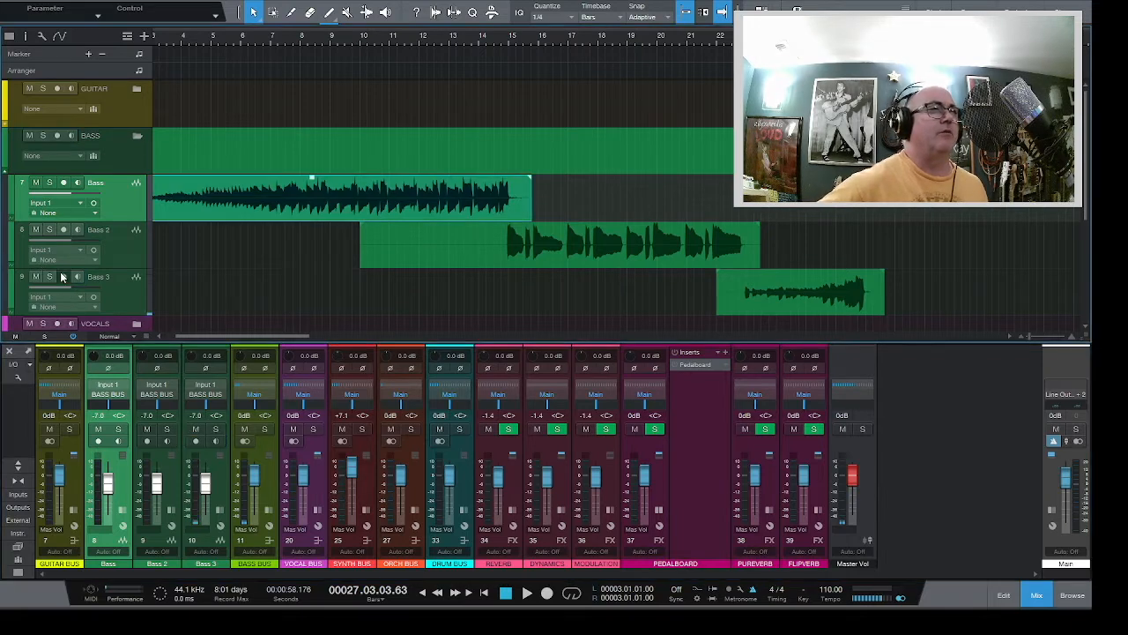
pyautogui.click(62, 183)
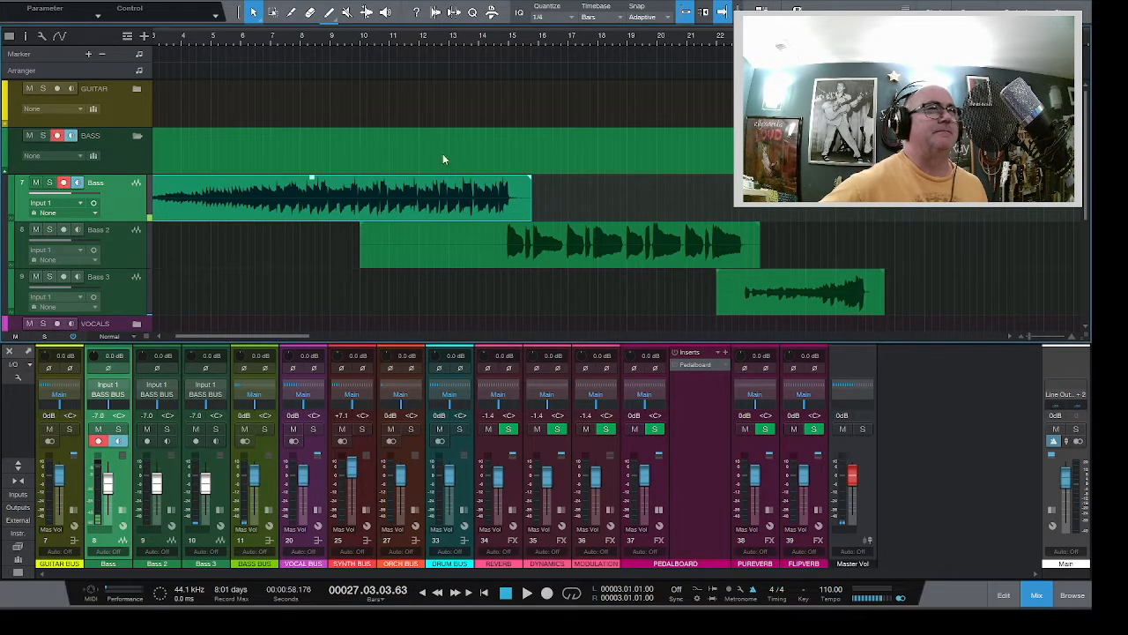
# Try recording a take on Bass from bar 24 and another from bar 22, discarding both
pyautogui.click(783, 37)
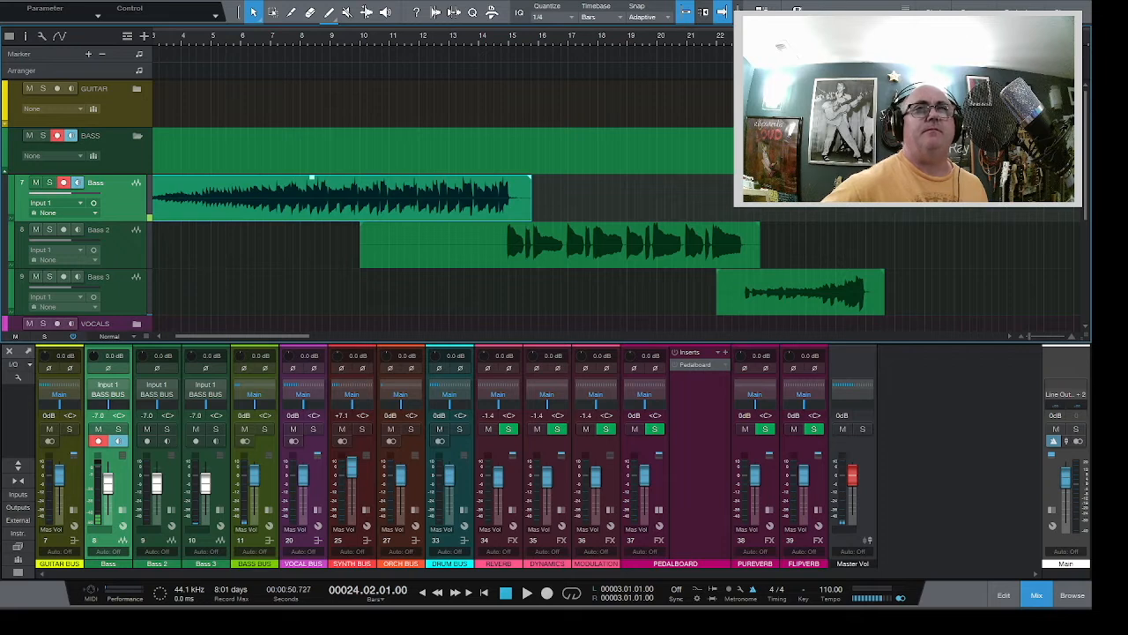
pyautogui.press('KP_Multiply')
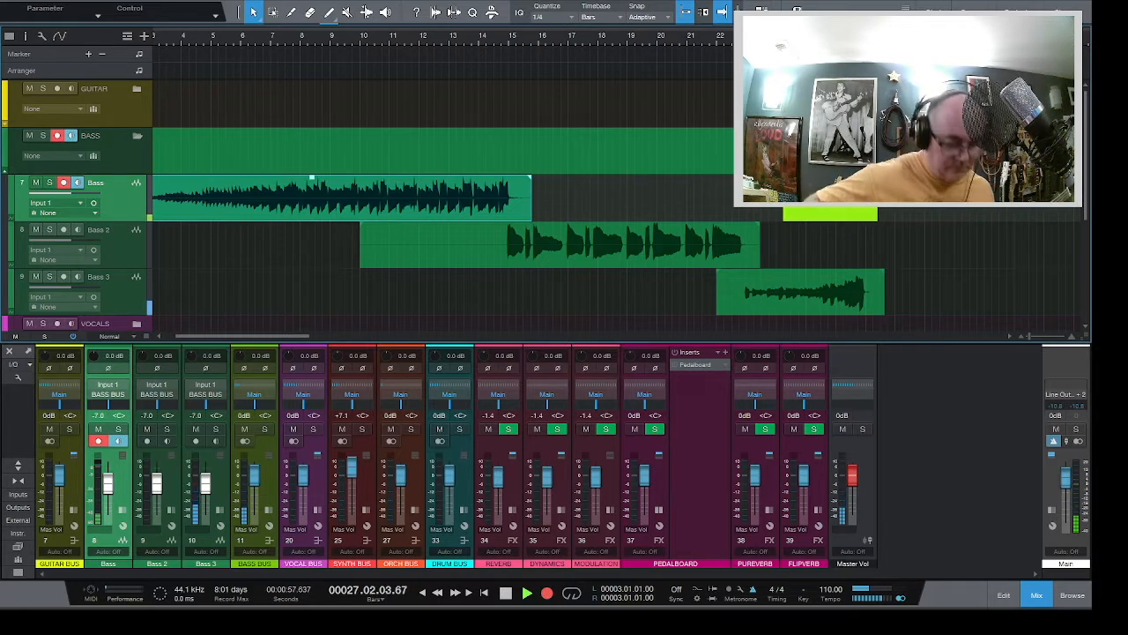
pyautogui.press('space')
pyautogui.press('Delete')
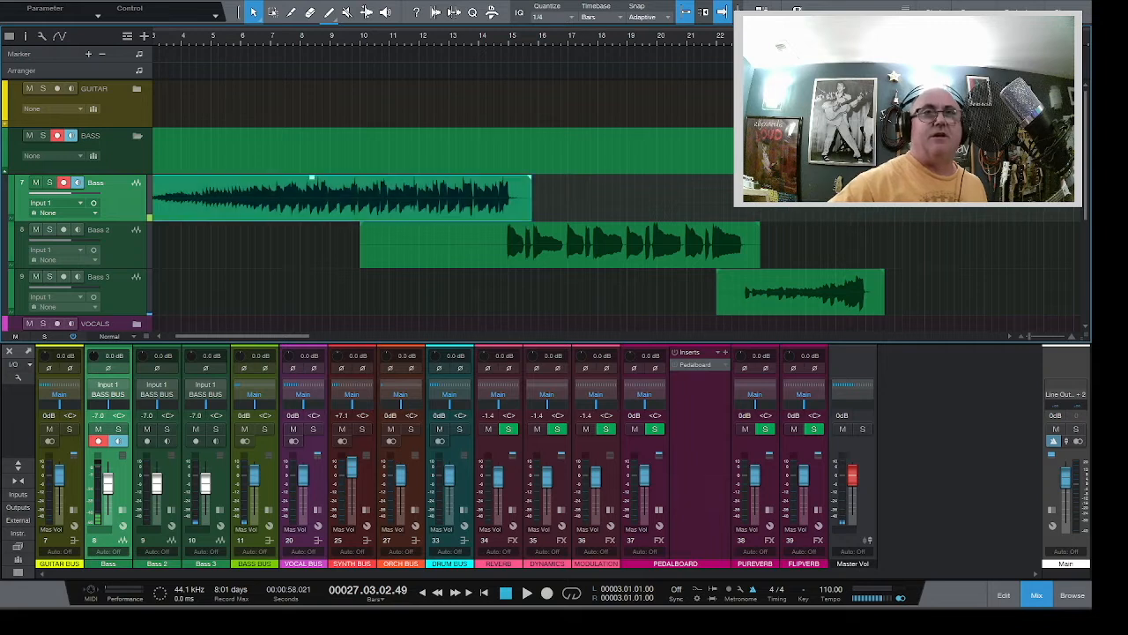
pyautogui.click(720, 39)
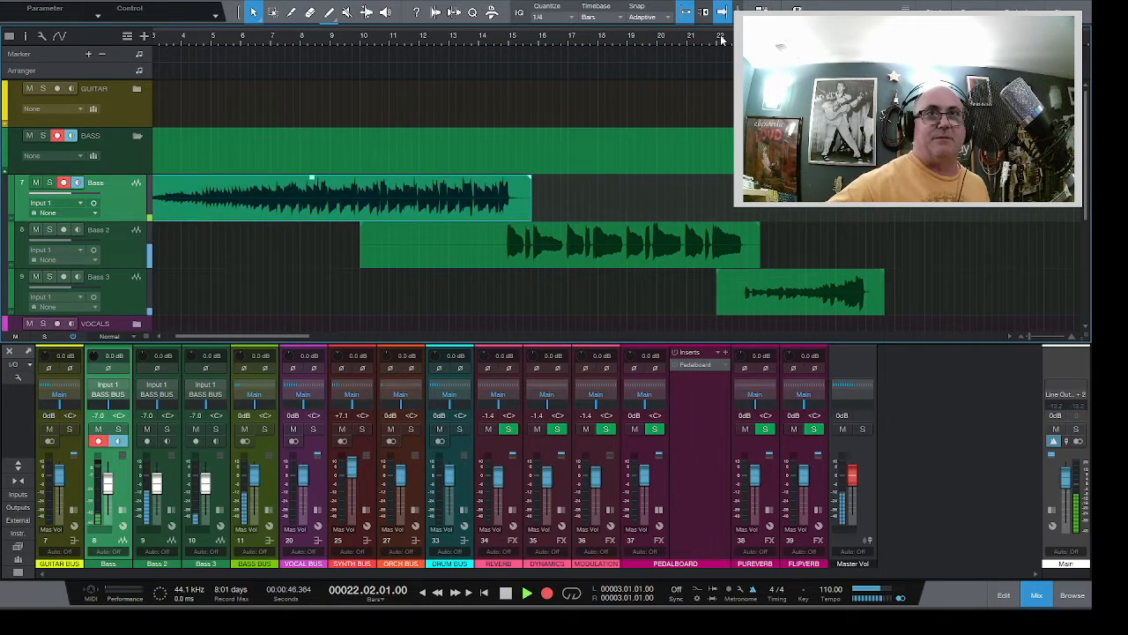
pyautogui.press('KP_Multiply')
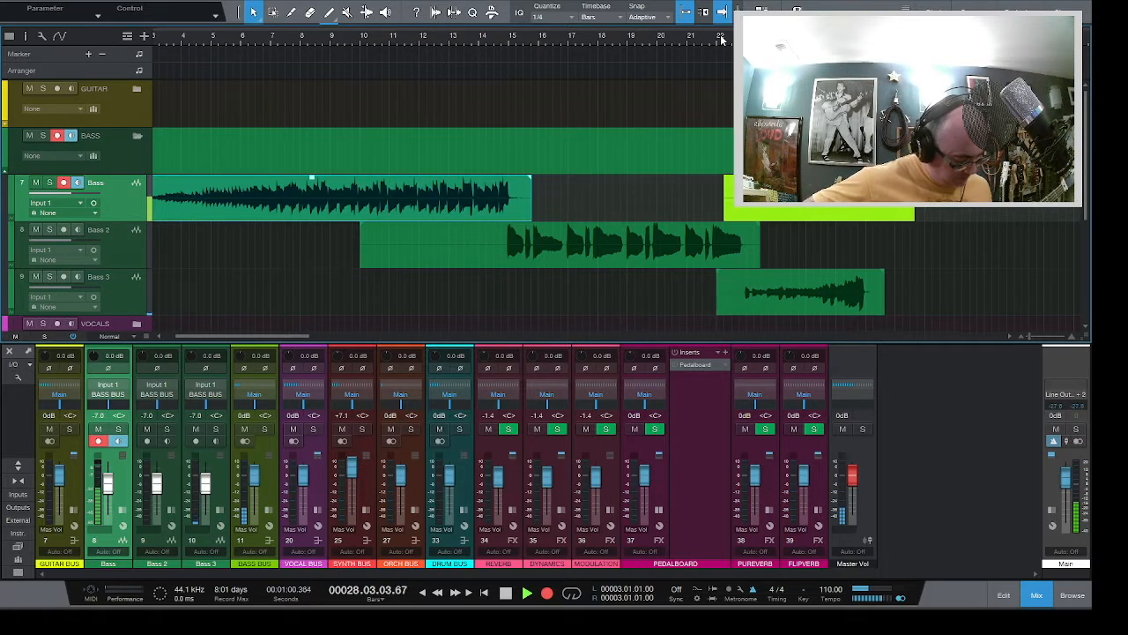
pyautogui.press('space')
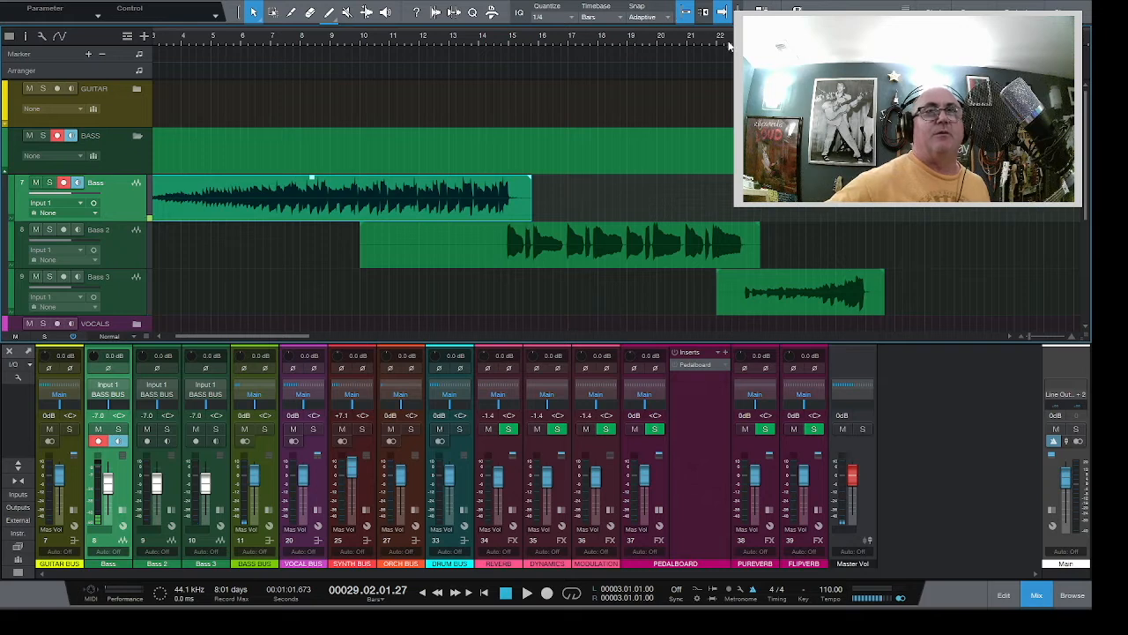
# Record a second section on the Bass track from the middle of bar 21 to the end of bar 35
pyautogui.click(711, 41)
pyautogui.press('KP_Multiply')
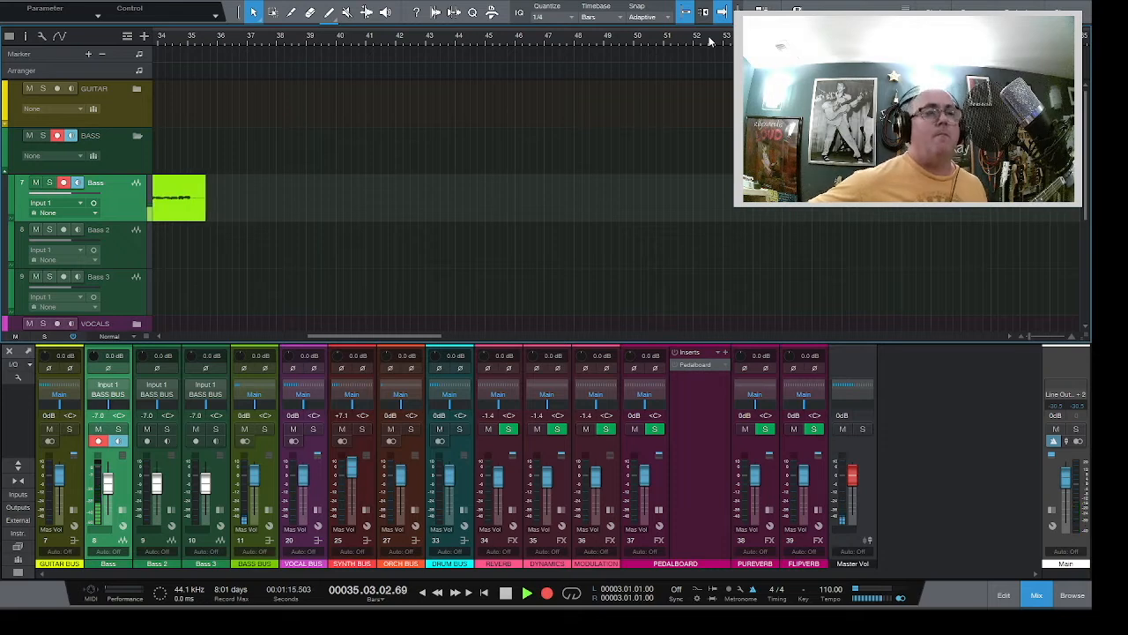
pyautogui.press('space')
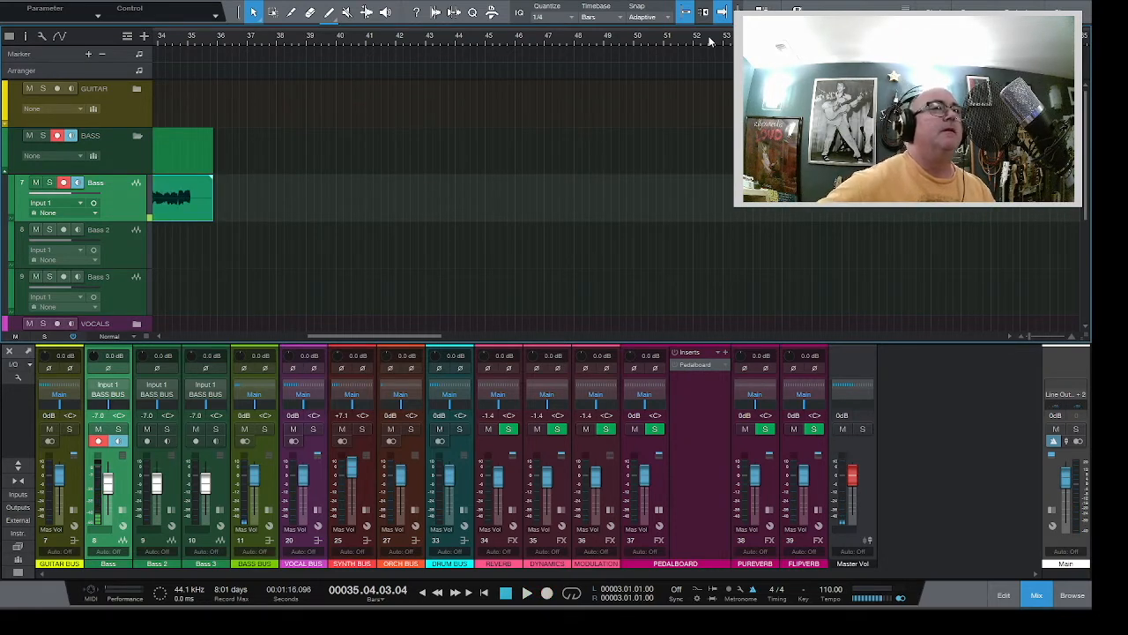
# Switch record arming from Bass to Bass 2 and record a take on it from bar 32, beat 4, to about bar 43
pyautogui.hscroll(-5, 723, 154)
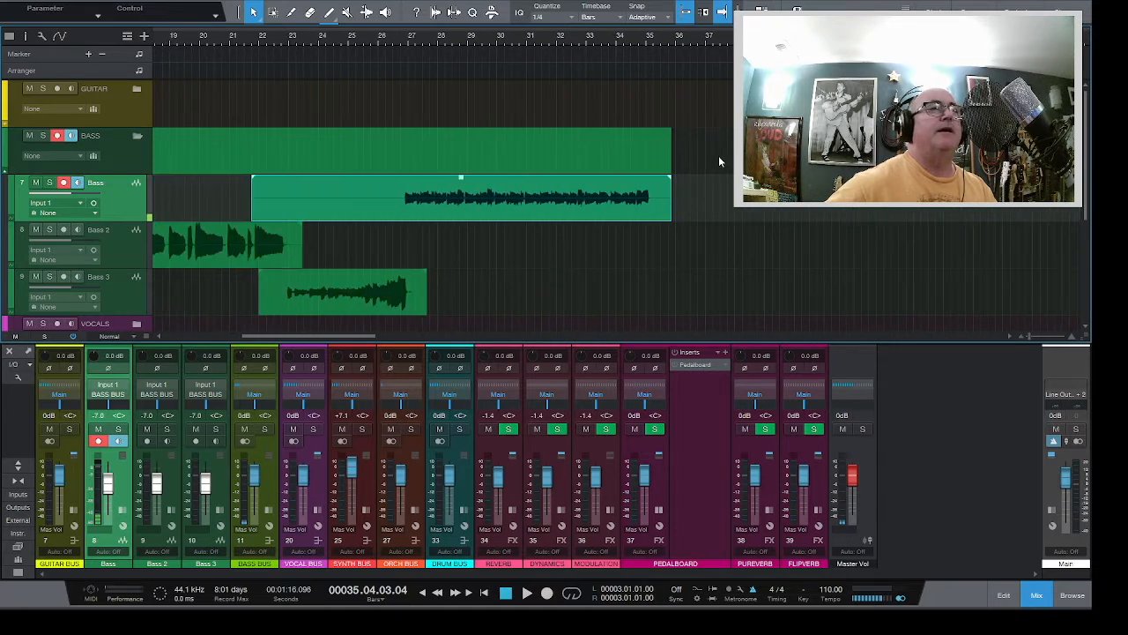
pyautogui.hscroll(-3, 718, 155)
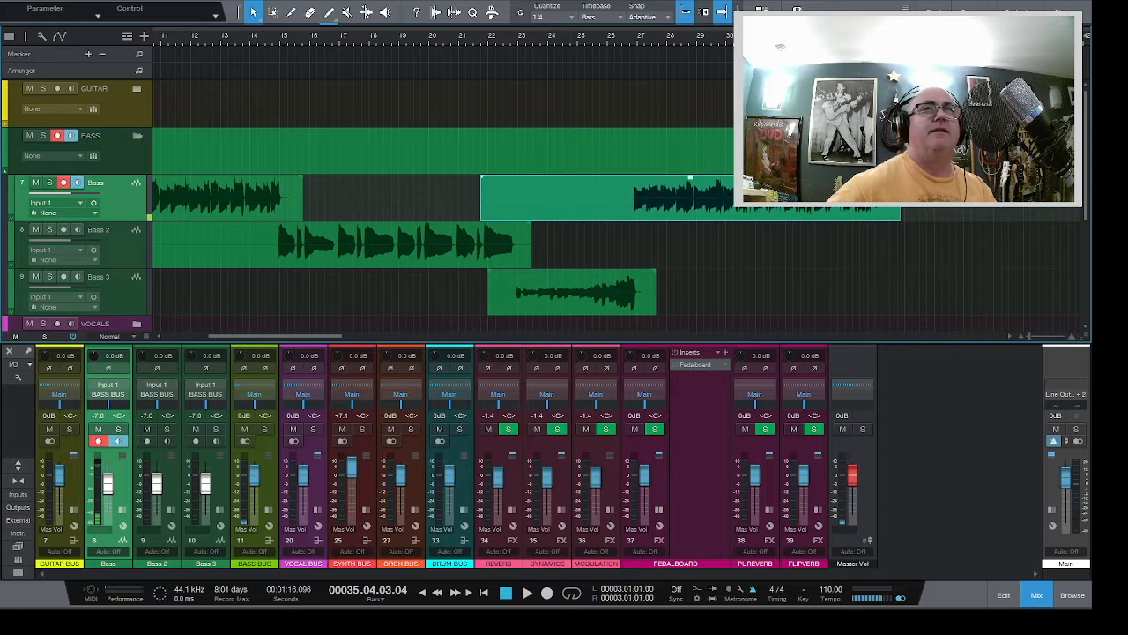
pyautogui.click(808, 37)
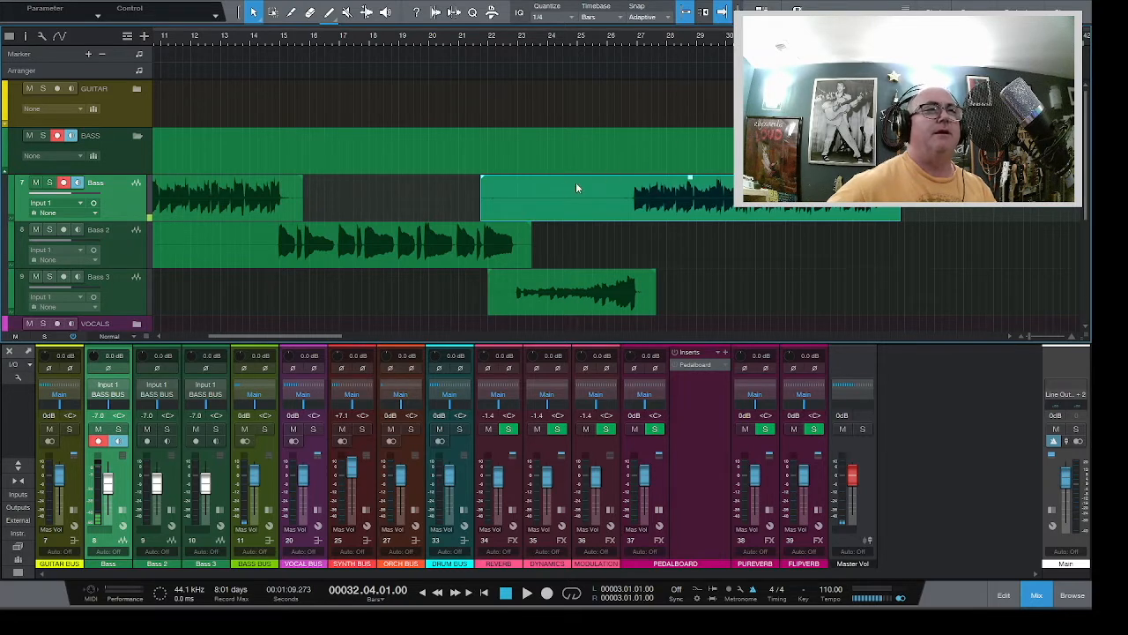
pyautogui.click(63, 182)
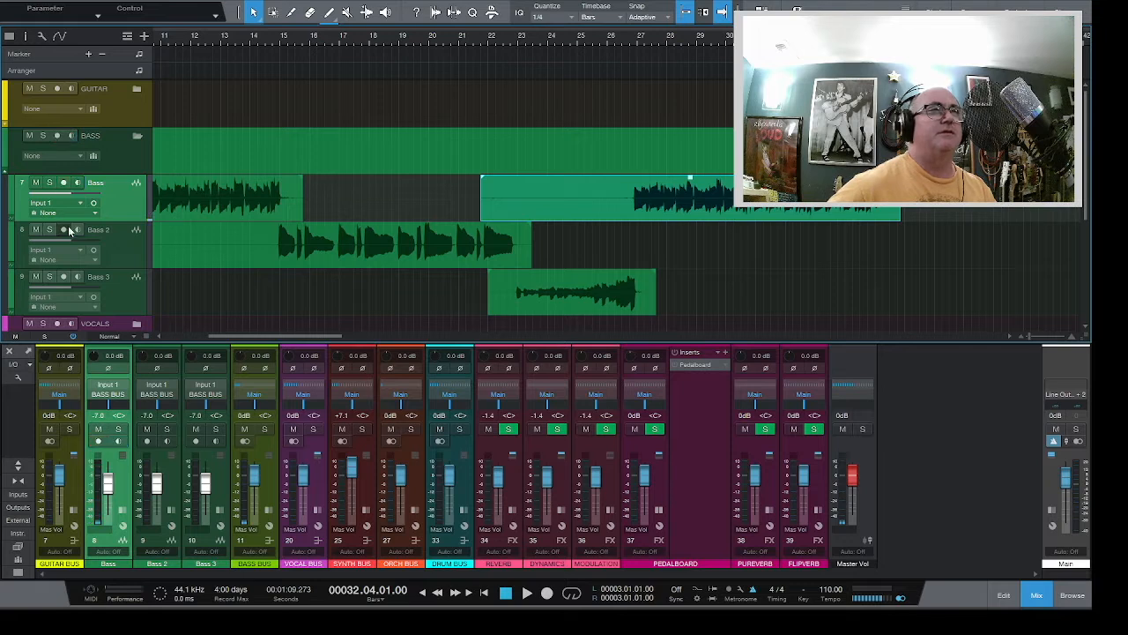
pyautogui.click(64, 229)
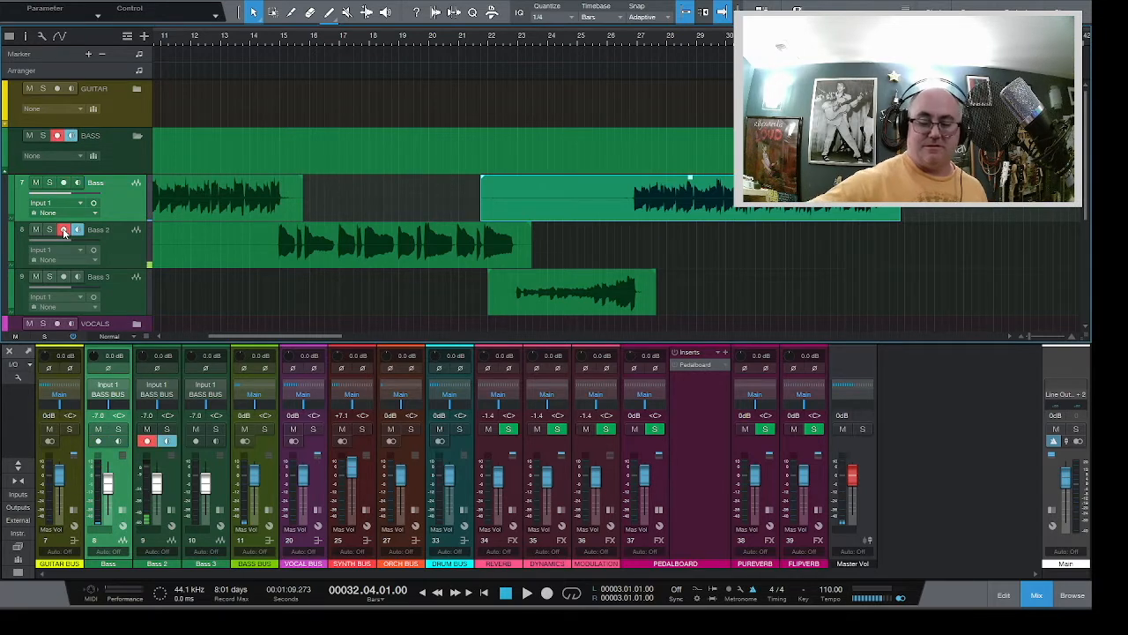
pyautogui.press('KP_Multiply')
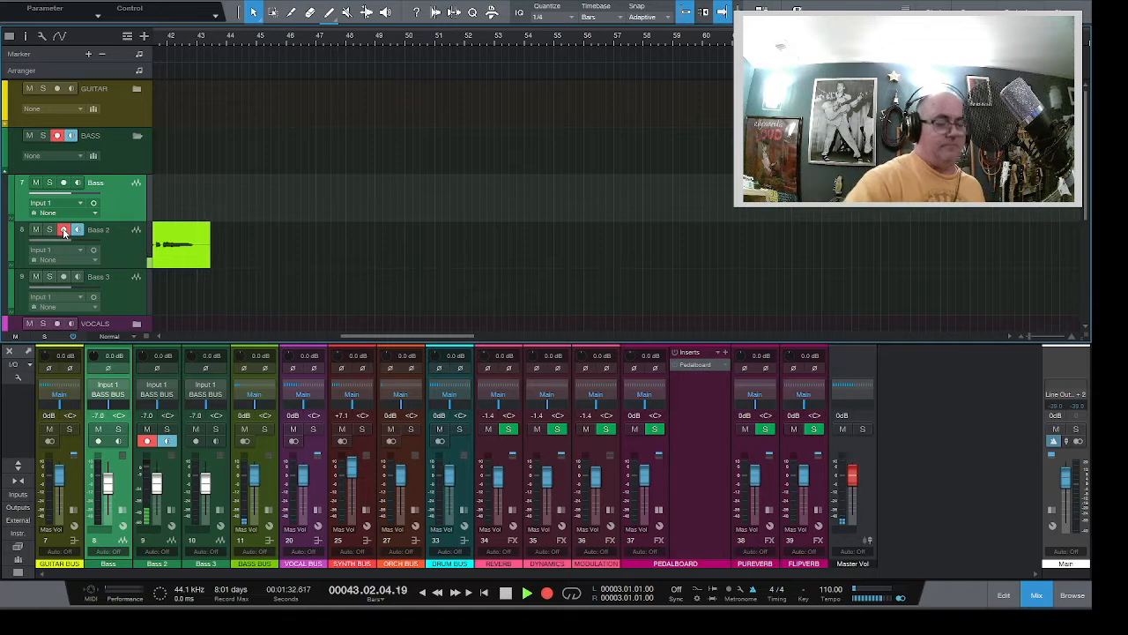
pyautogui.press('space')
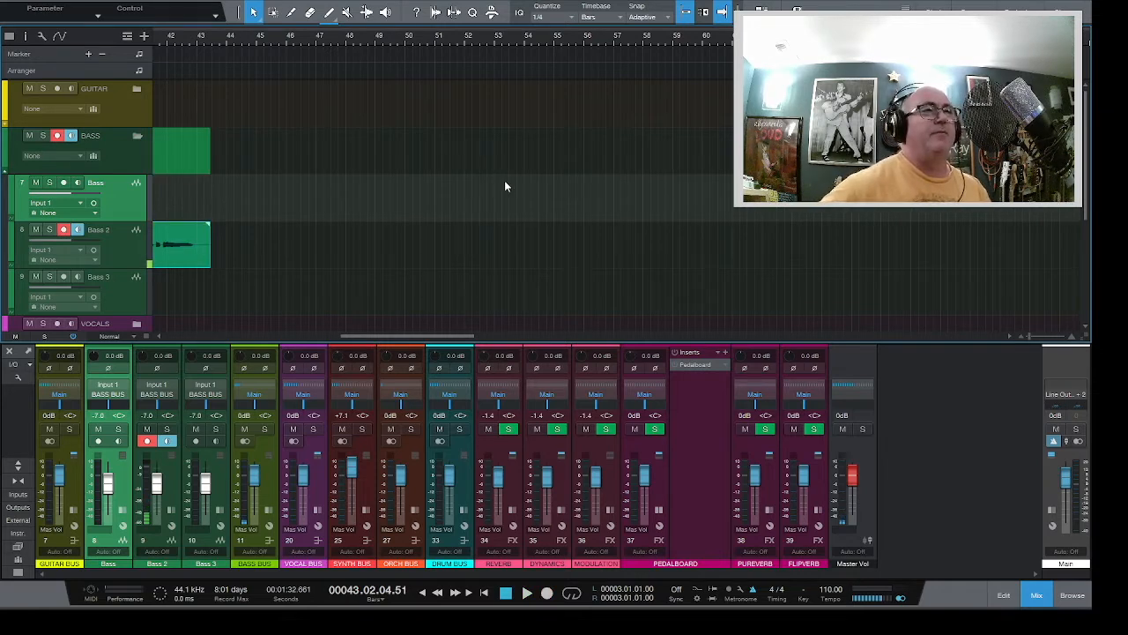
# Show the tempo track above the arrangement's tracks
pyautogui.hscroll(-10, 507, 187)
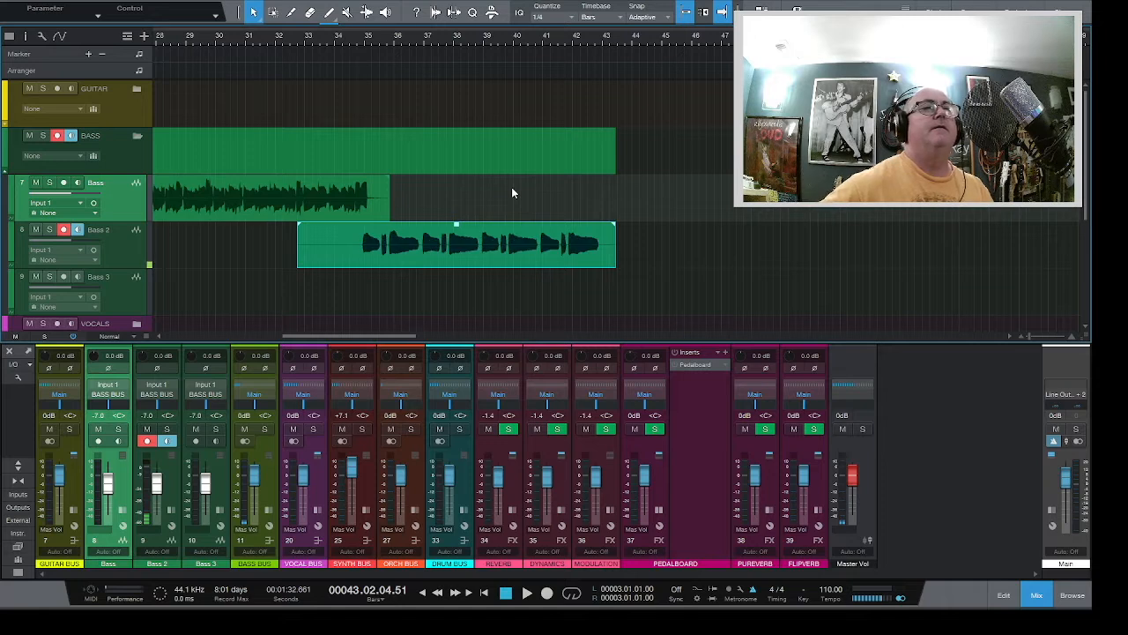
pyautogui.hscroll(-6, 511, 192)
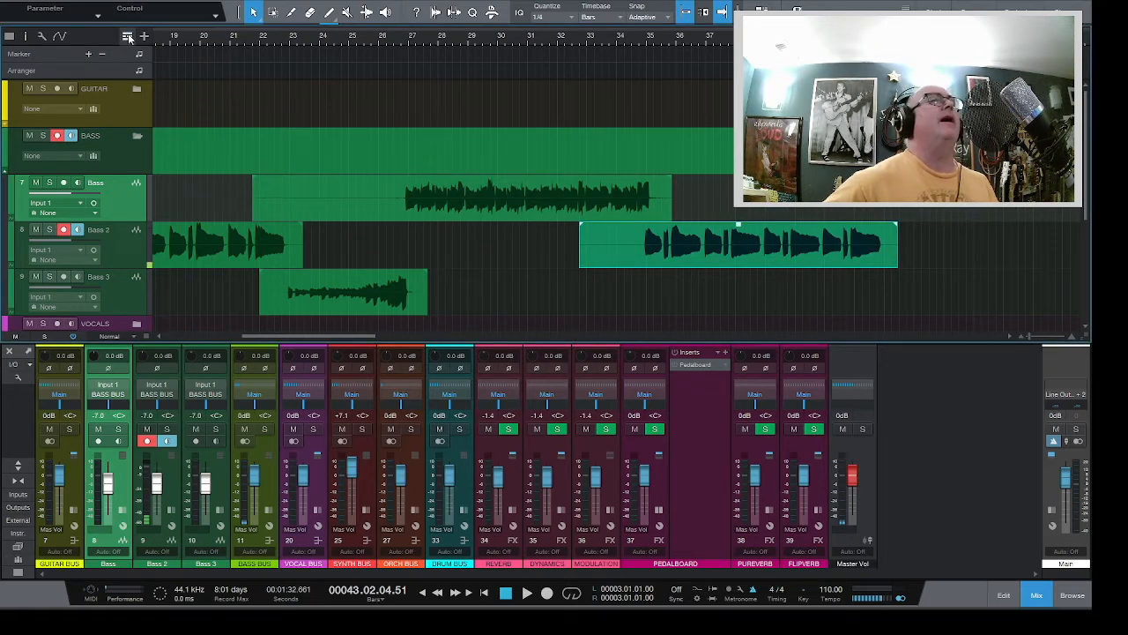
pyautogui.click(153, 136)
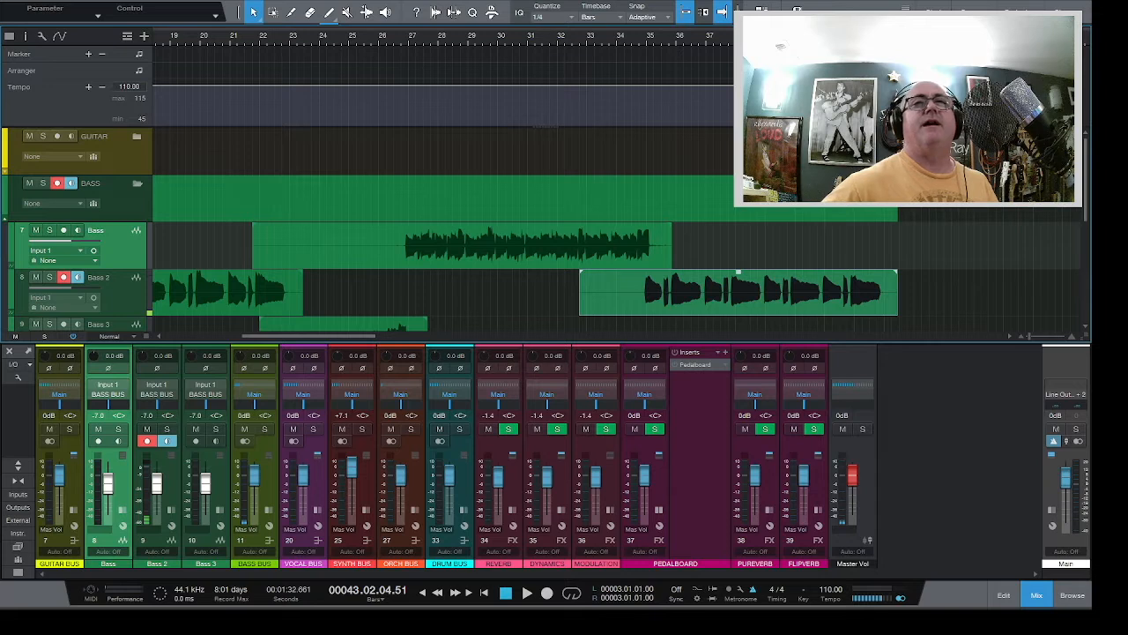
# Drop the tempo to 55 BPM at bar 43 and audition playback across the change, comparing it with 110 BPM
pyautogui.press('KP_Subtract')
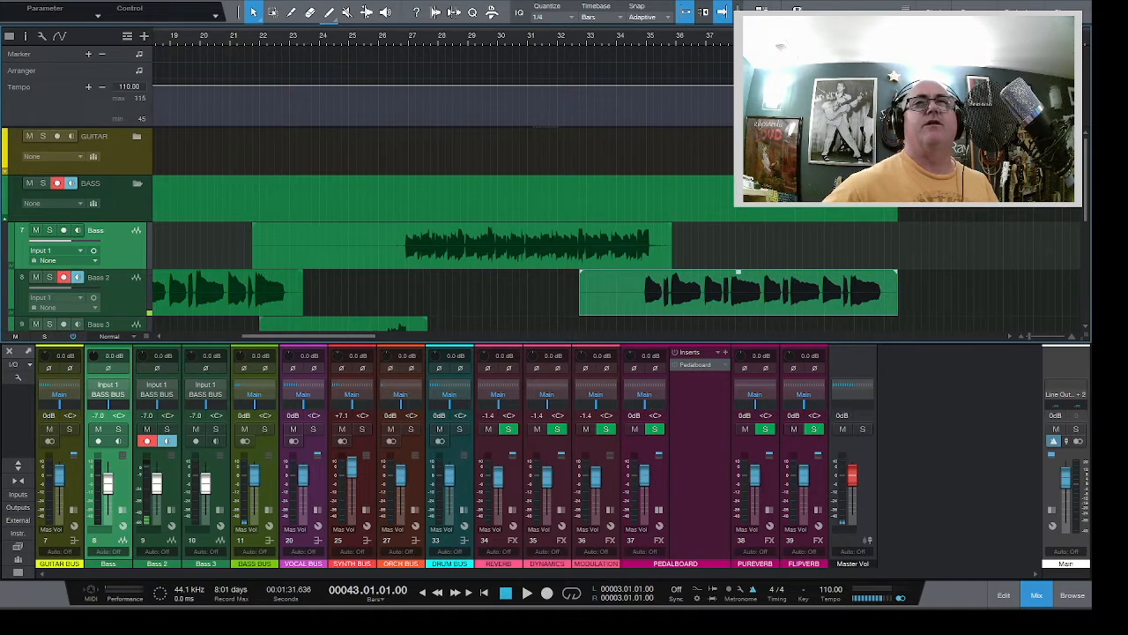
pyautogui.click(1073, 339)
pyautogui.click(1073, 338)
pyautogui.click(1074, 338)
pyautogui.click(1073, 339)
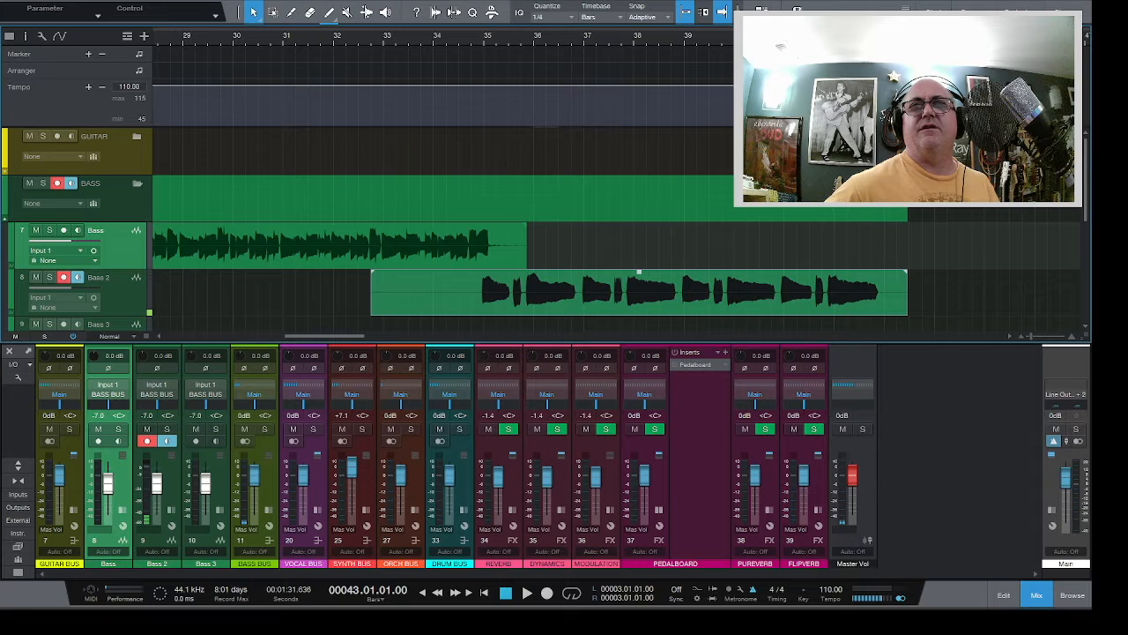
pyautogui.hotkey('ctrl', 'z')
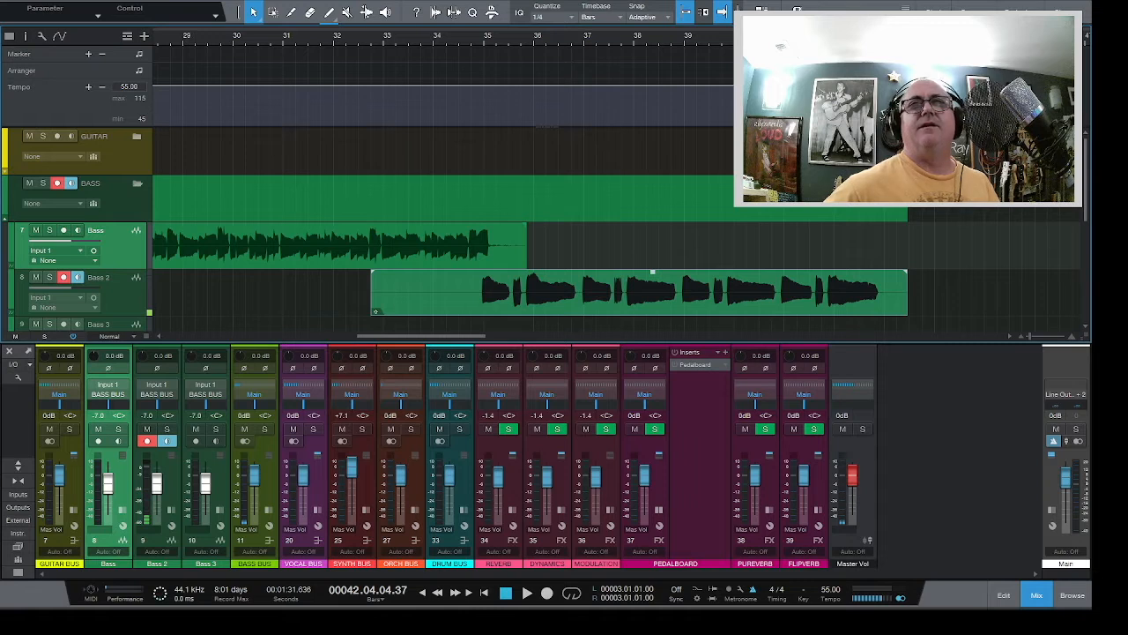
pyautogui.moveTo(881, 106); pyautogui.dragTo(885, 106)
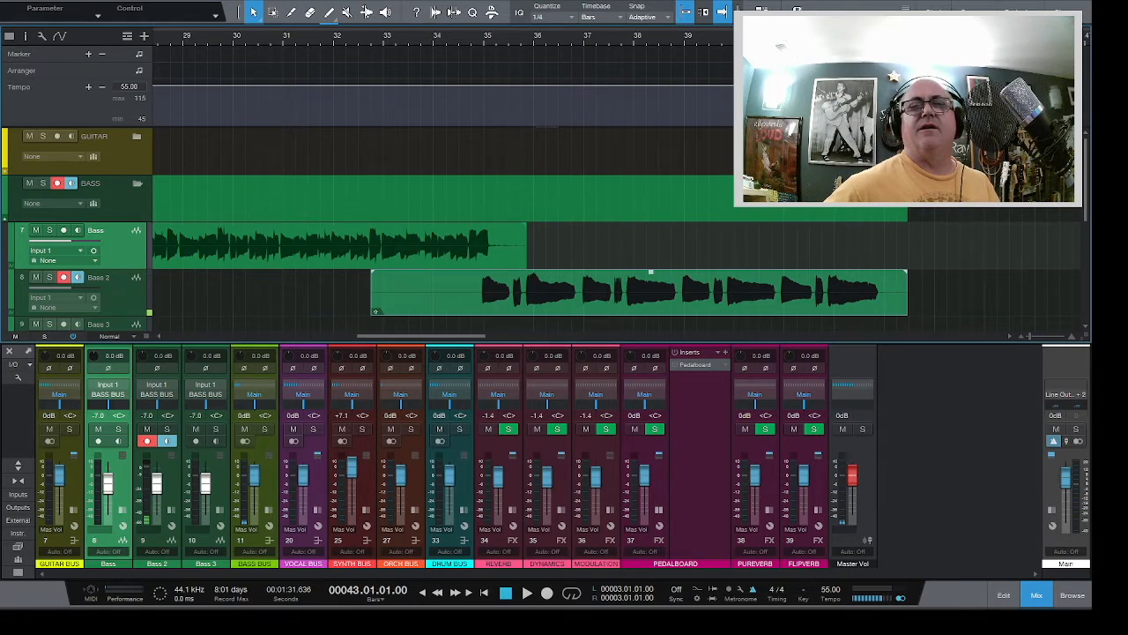
pyautogui.hotkey('ctrl', 'z')
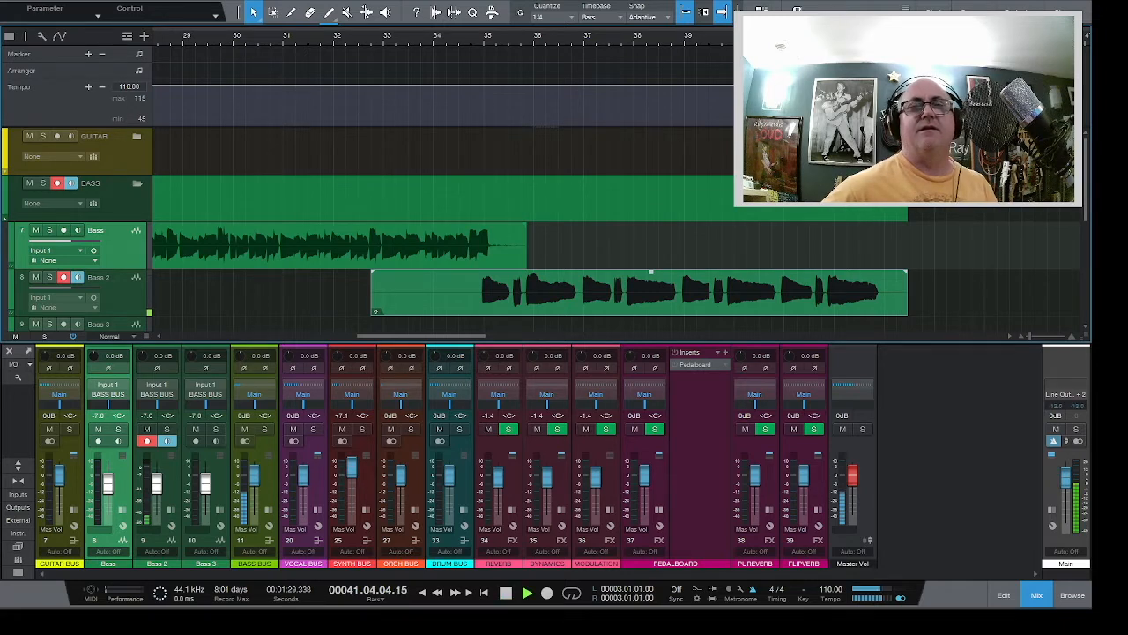
pyautogui.hotkey('ctrl', 'y')
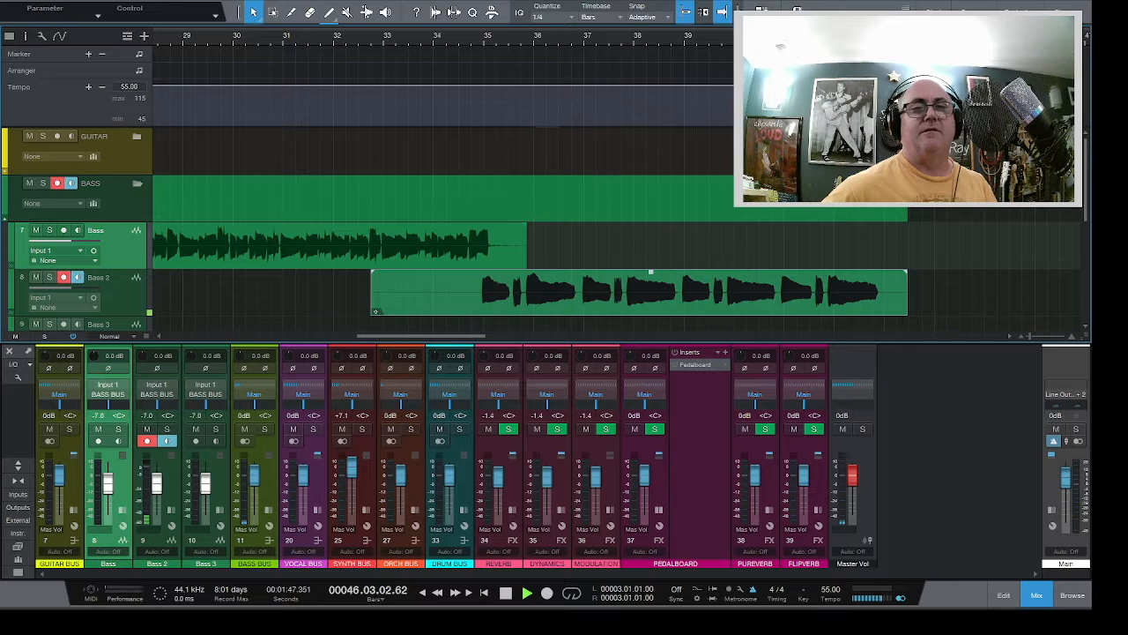
pyautogui.press('space')
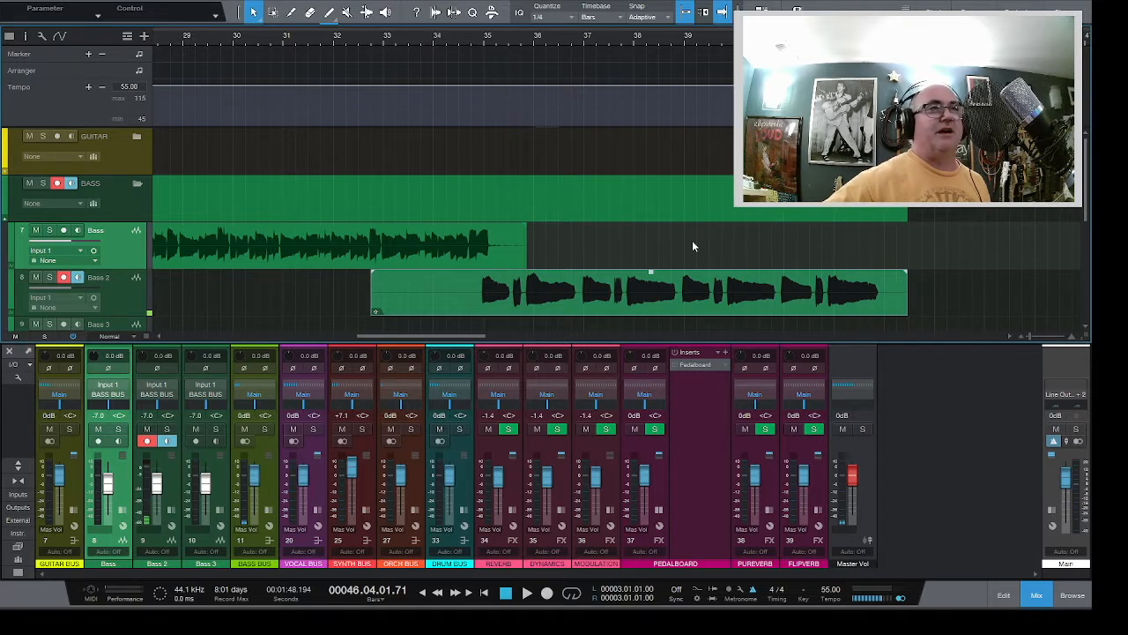
# Switch record arming from the Bass 2 track to the Bass 3 track
pyautogui.scroll(-2, 544, 229)
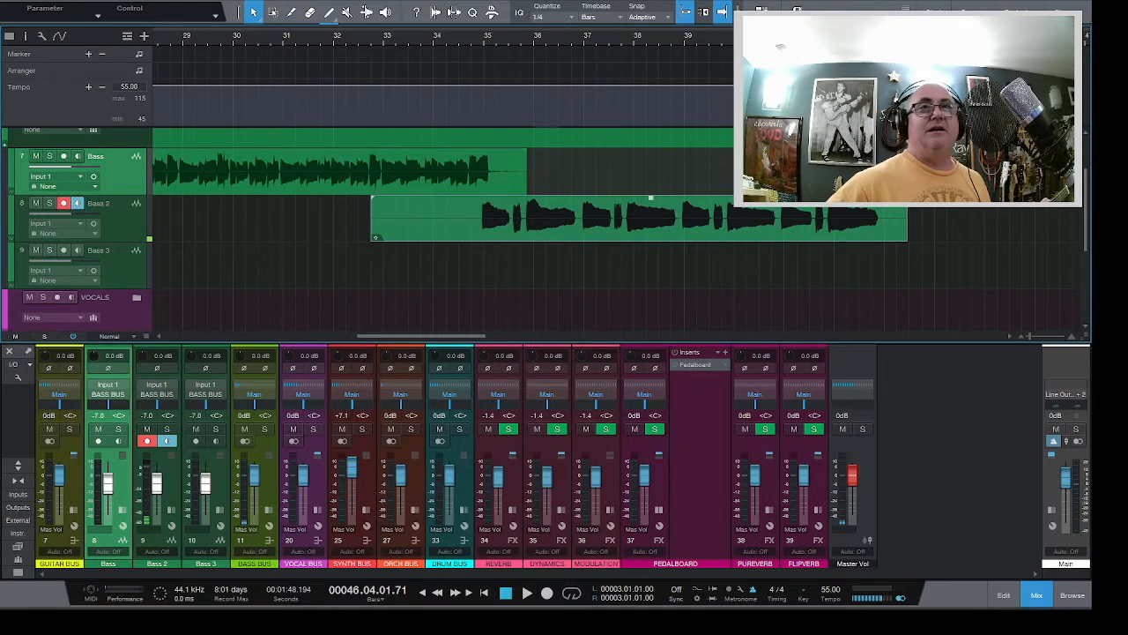
pyautogui.click(62, 202)
pyautogui.click(63, 251)
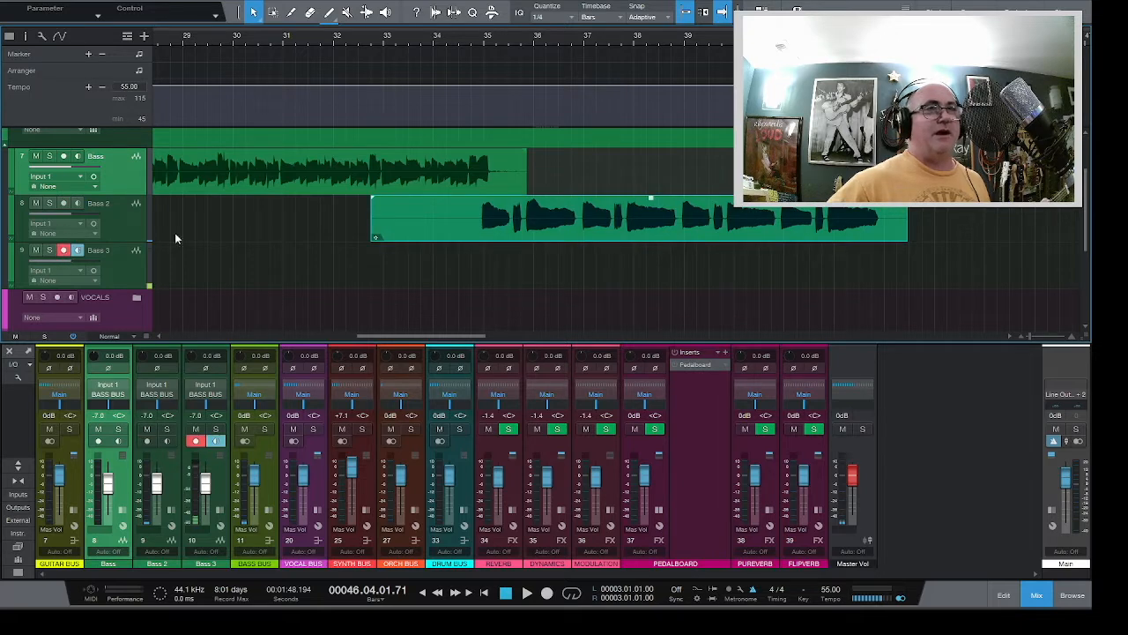
# Try recording a take on Bass 3 from bar 39, beat 4, to bar 48, and discard it
pyautogui.click(760, 36)
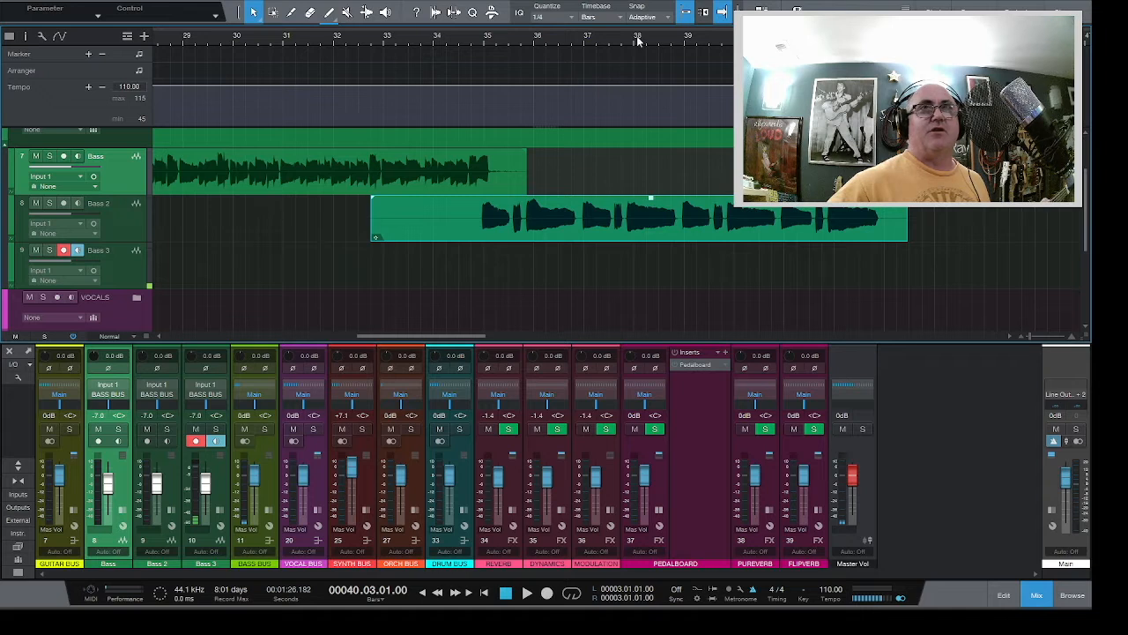
pyautogui.click(720, 43)
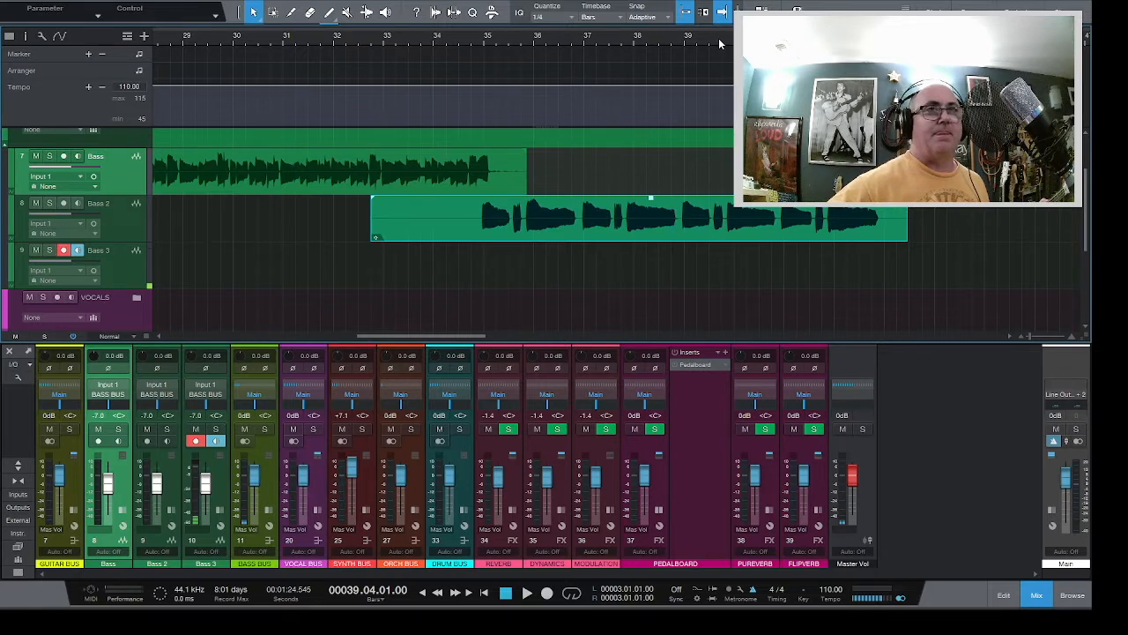
pyautogui.press('KP_Multiply')
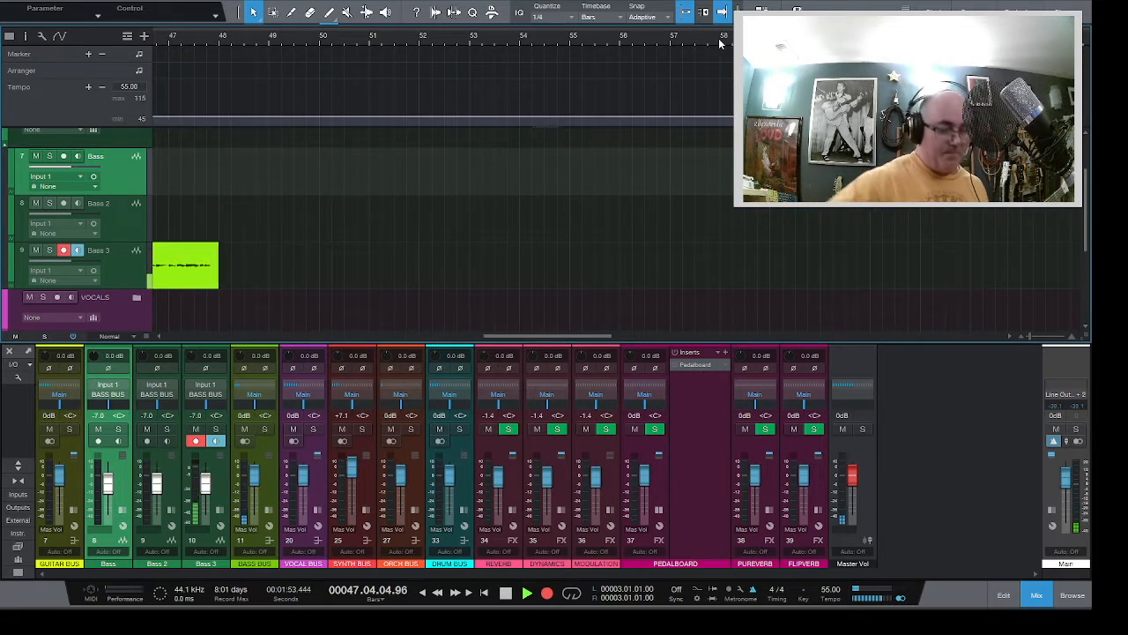
pyautogui.press('space')
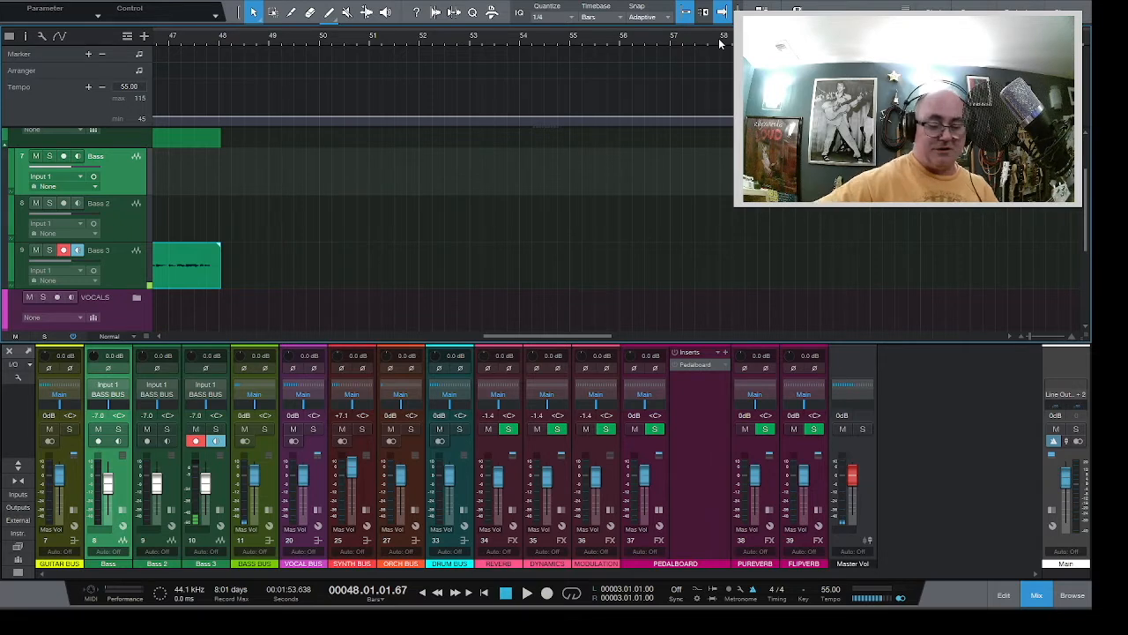
pyautogui.hotkey('ctrl', 'z')
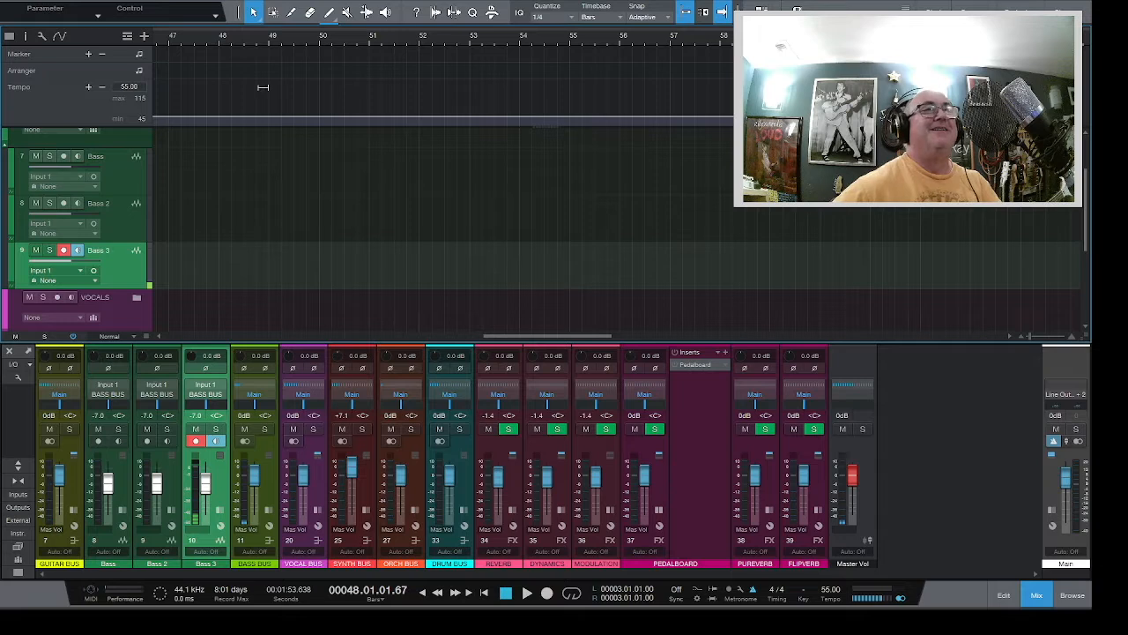
# Try deleting the tempo point at bar 43, then undo that and the drop to 55 BPM
pyautogui.hscroll(-2, 256, 156)
pyautogui.hscroll(-2, 255, 162)
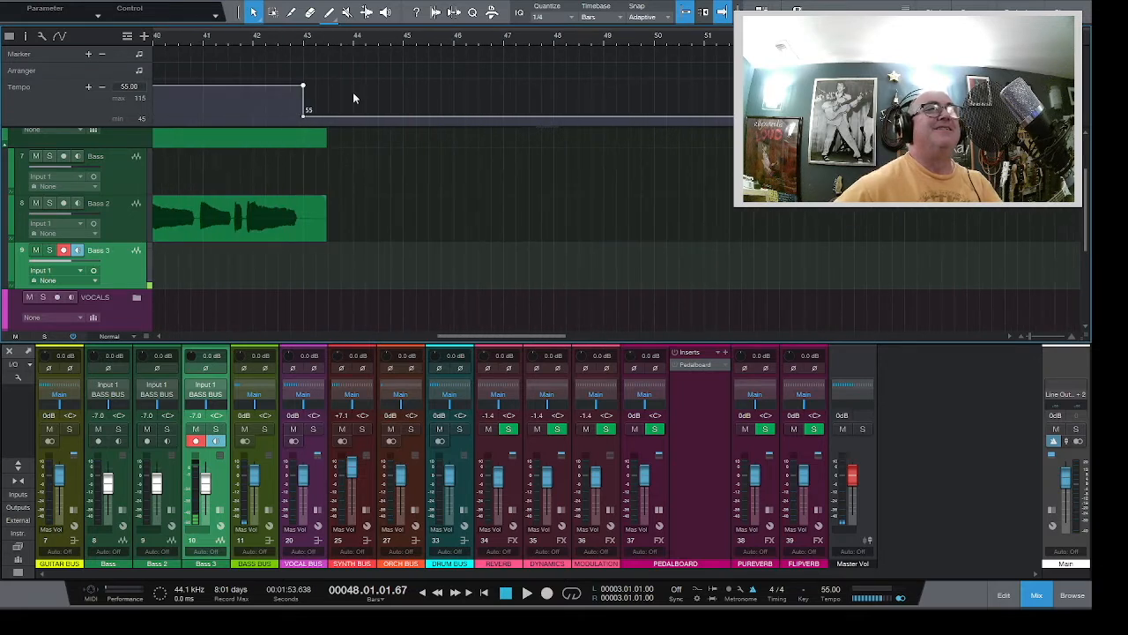
pyautogui.doubleClick(303, 89)
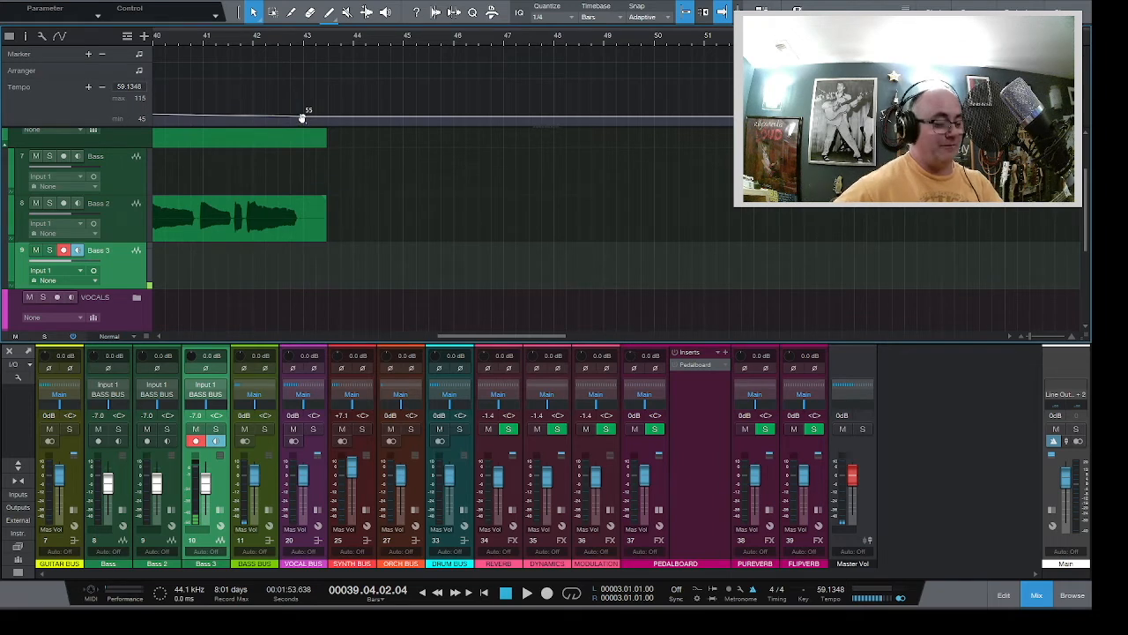
pyautogui.hotkey('ctrl', 'z')
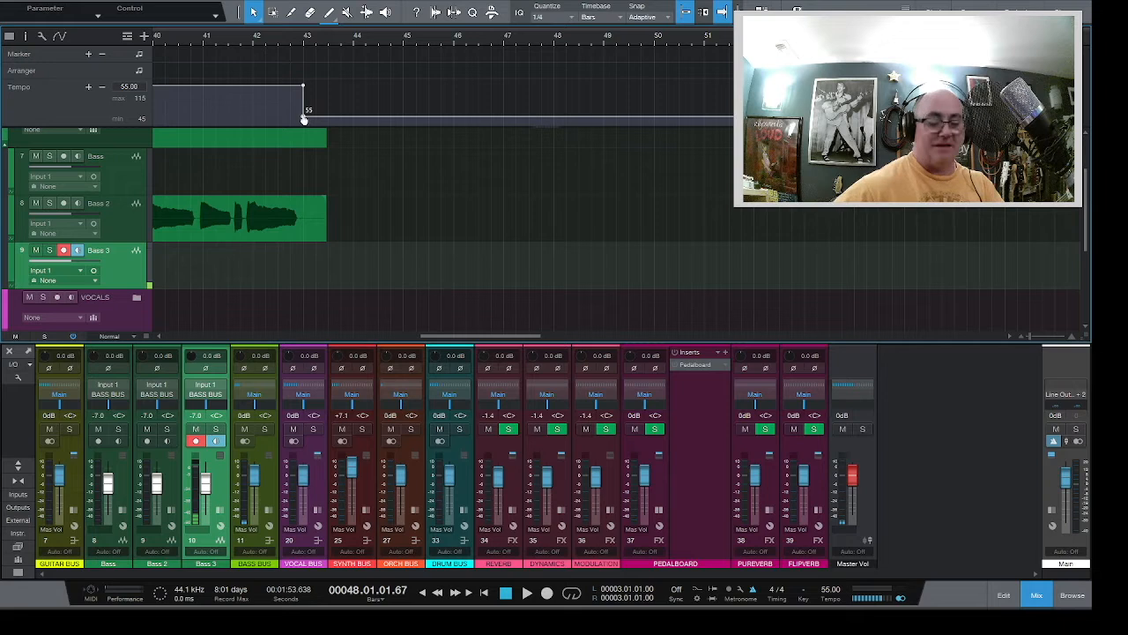
pyautogui.hotkey('ctrl', 'z')
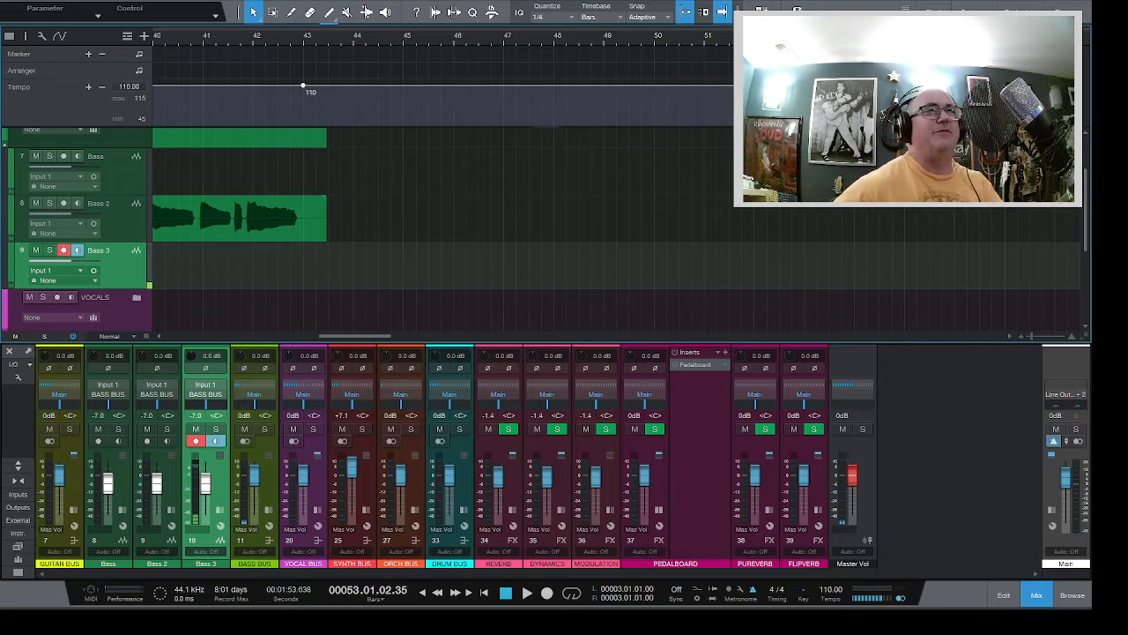
# Record a take on Bass 3 from bar 41 to about bar 49 and trim its end to bar 47
pyautogui.click(206, 41)
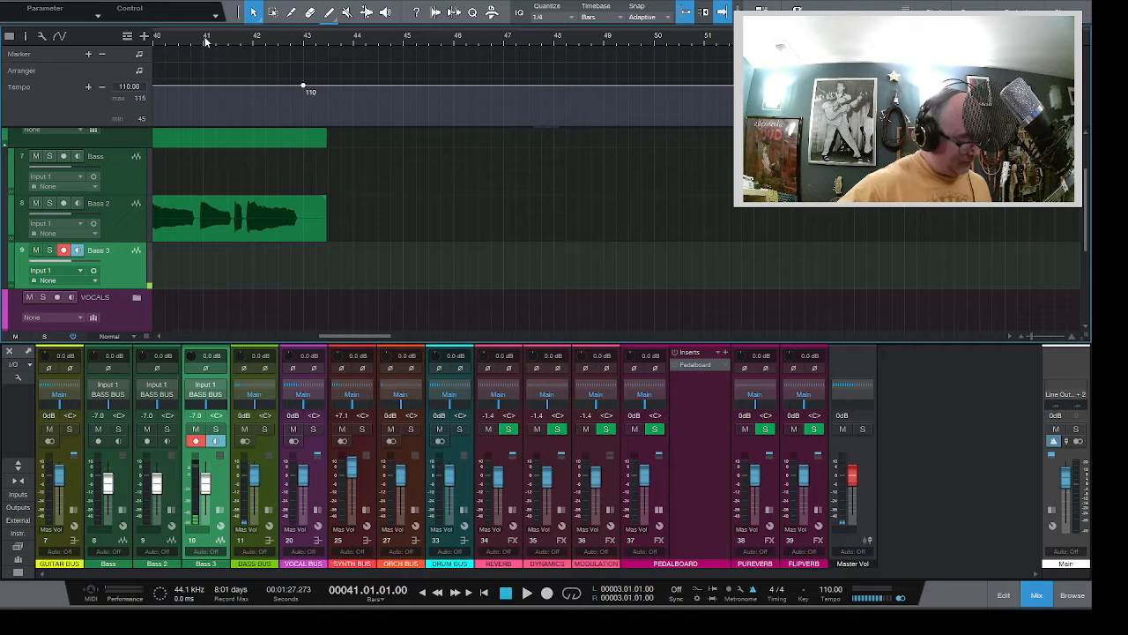
pyautogui.press('KP_Multiply')
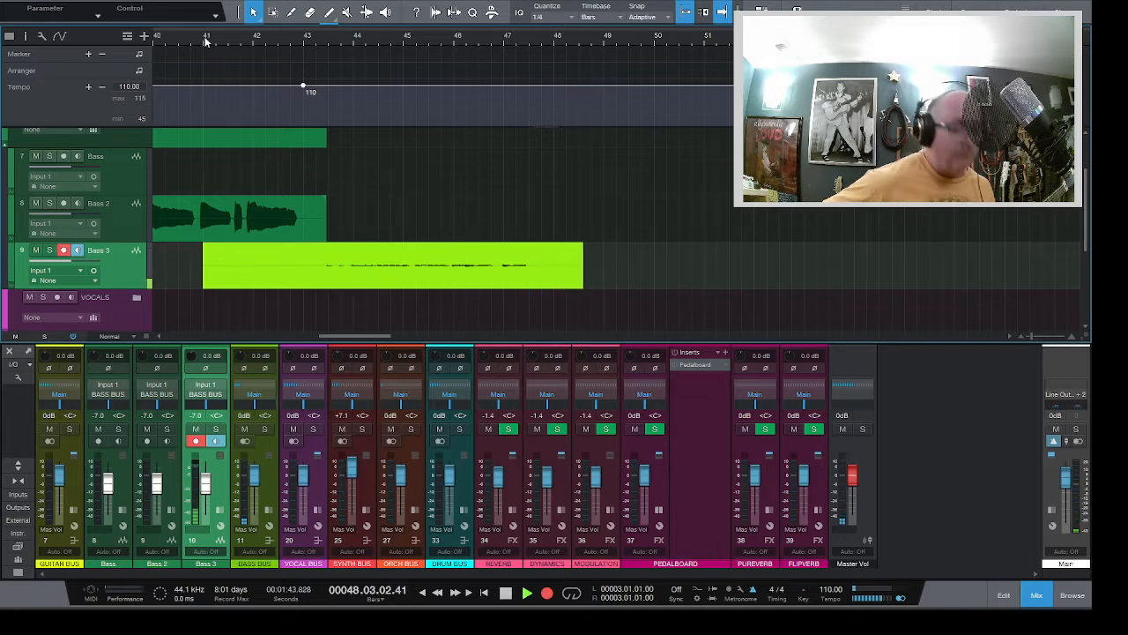
pyautogui.press('space')
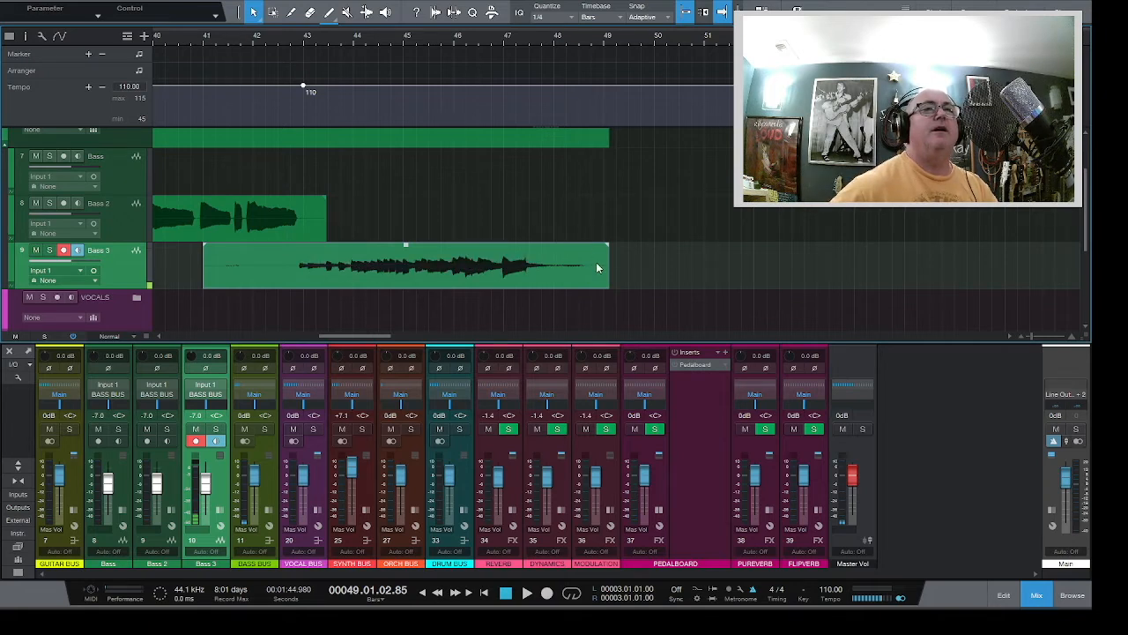
pyautogui.moveTo(607, 262); pyautogui.dragTo(504, 280)
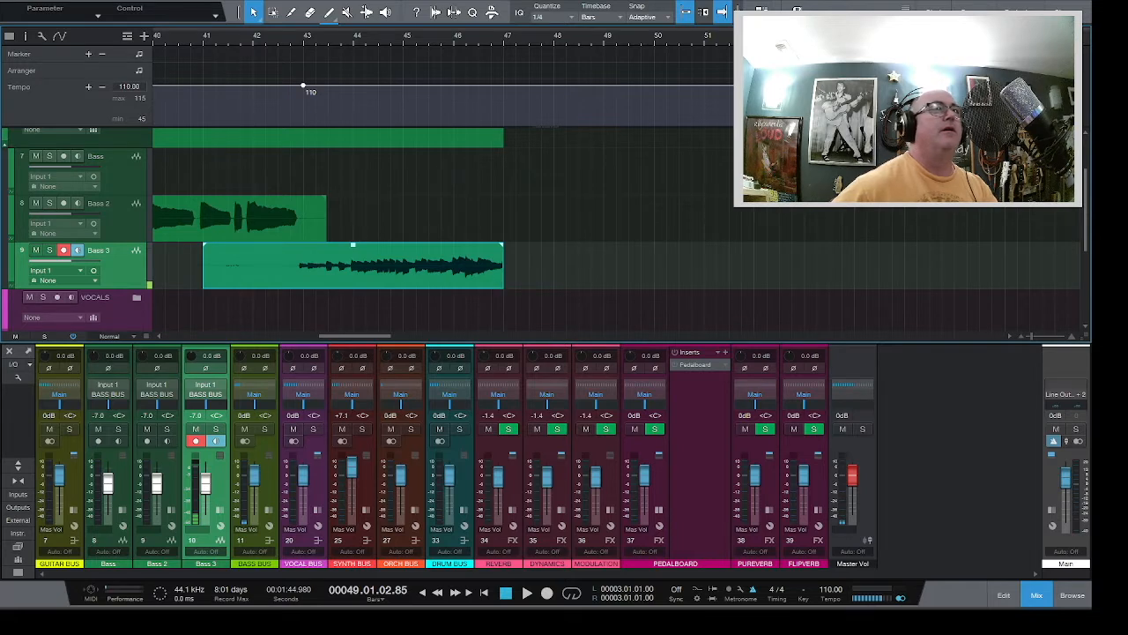
# Switch record arming from Bass 3 to Bass and record a long take on it from bar 42, beat 4, to bar 71
pyautogui.click(64, 251)
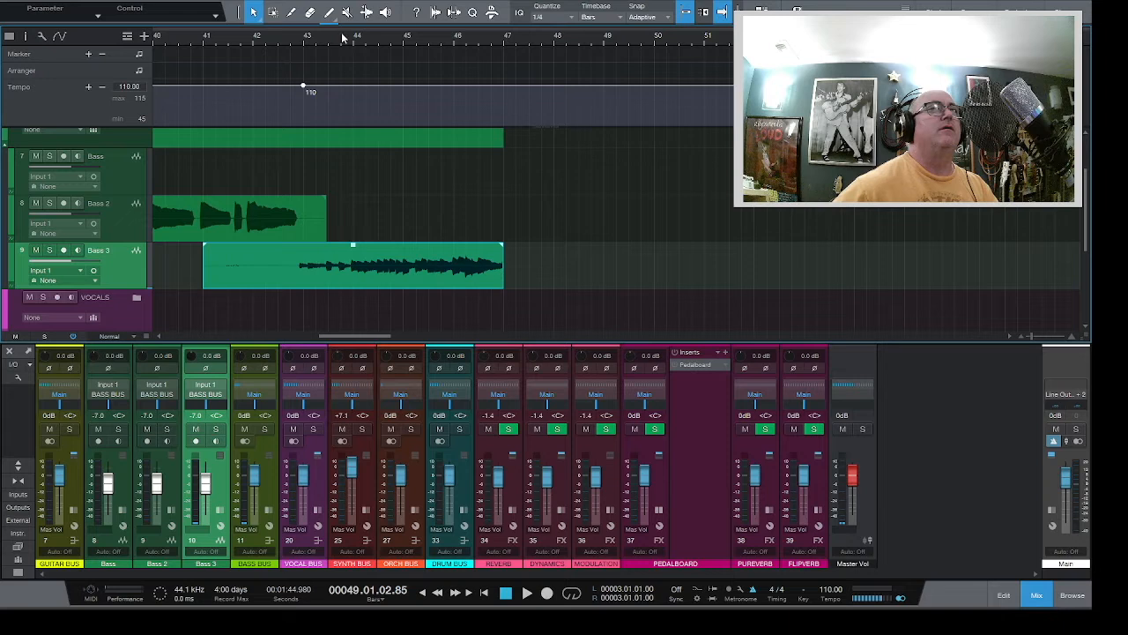
pyautogui.click(292, 37)
pyautogui.click(63, 156)
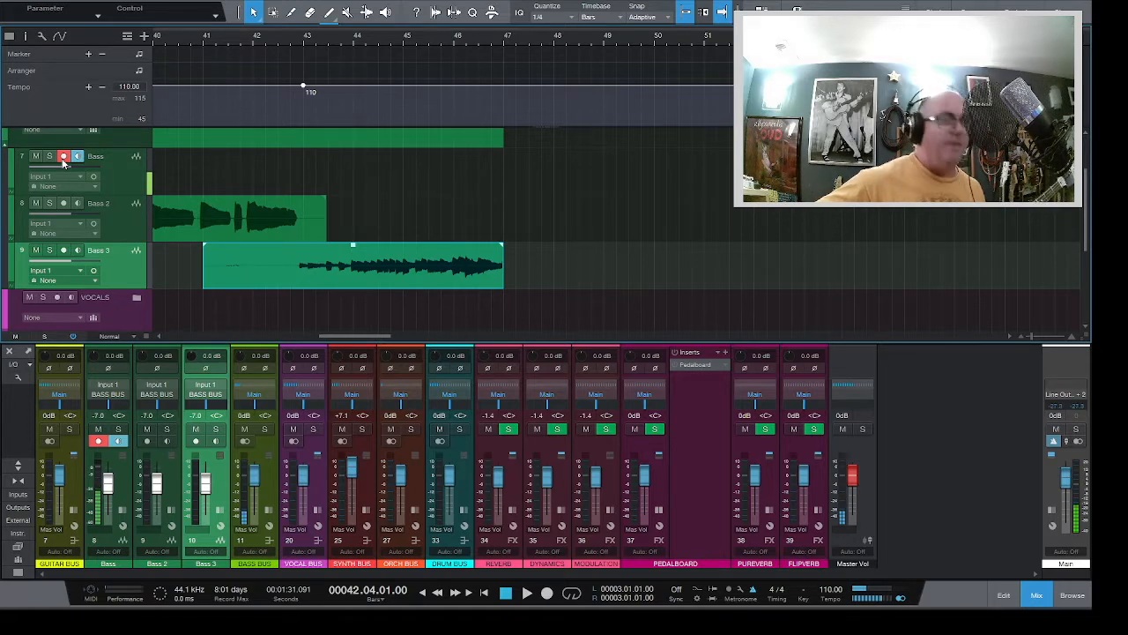
pyautogui.press('KP_Multiply')
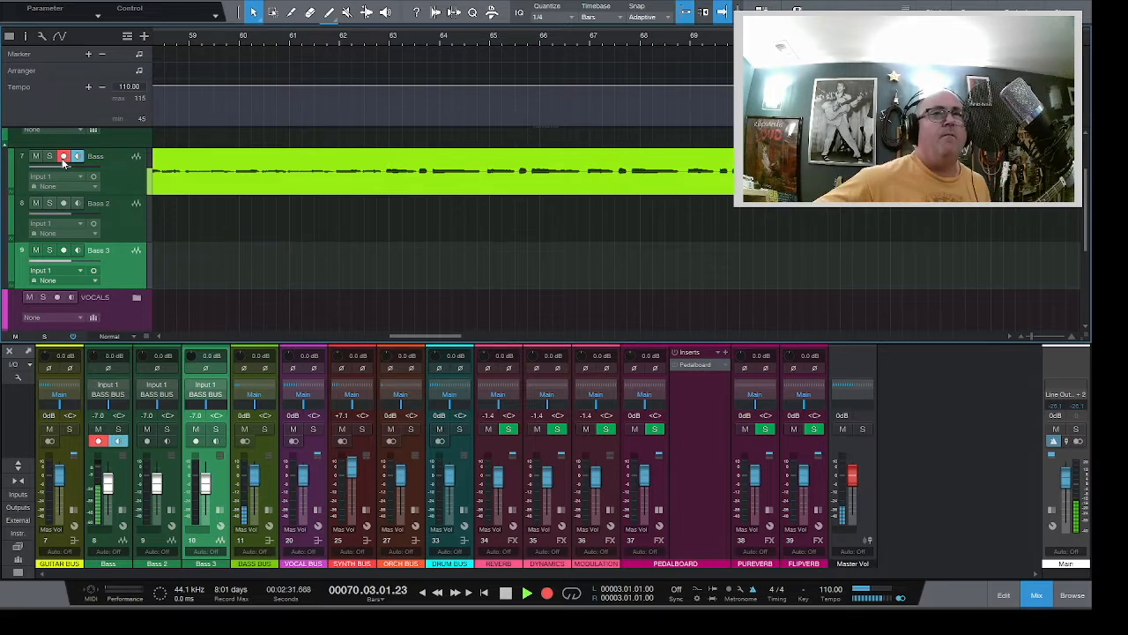
pyautogui.press('space')
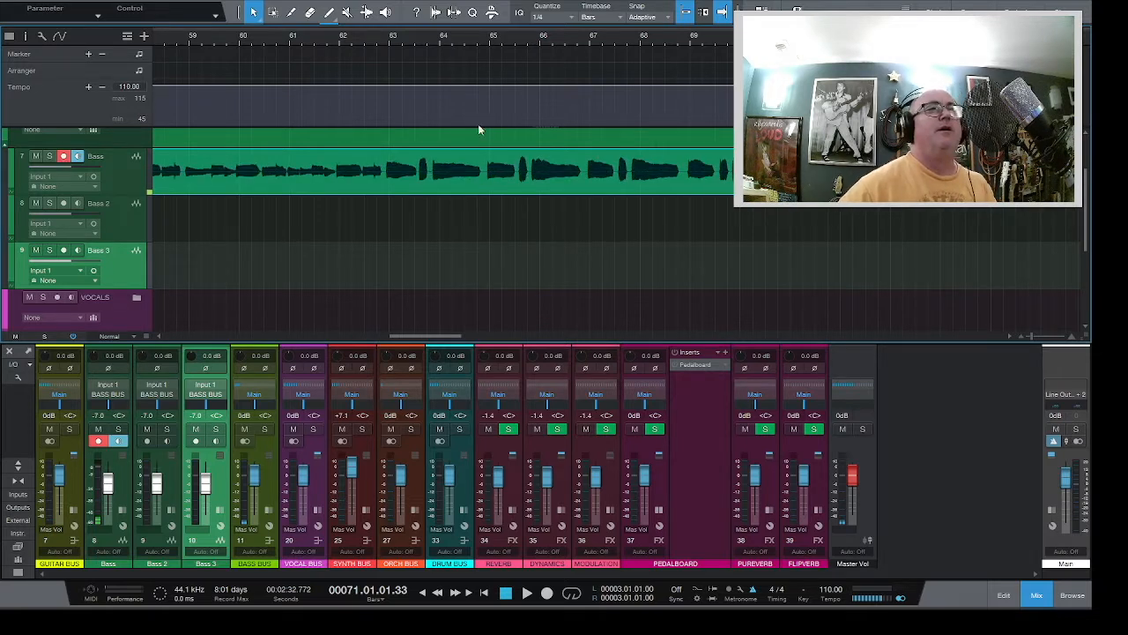
# Review the recorded bass sections back to bar 32 and play them from about bar 33
pyautogui.hscroll(-3, 490, 188)
pyautogui.hscroll(-1, 490, 188)
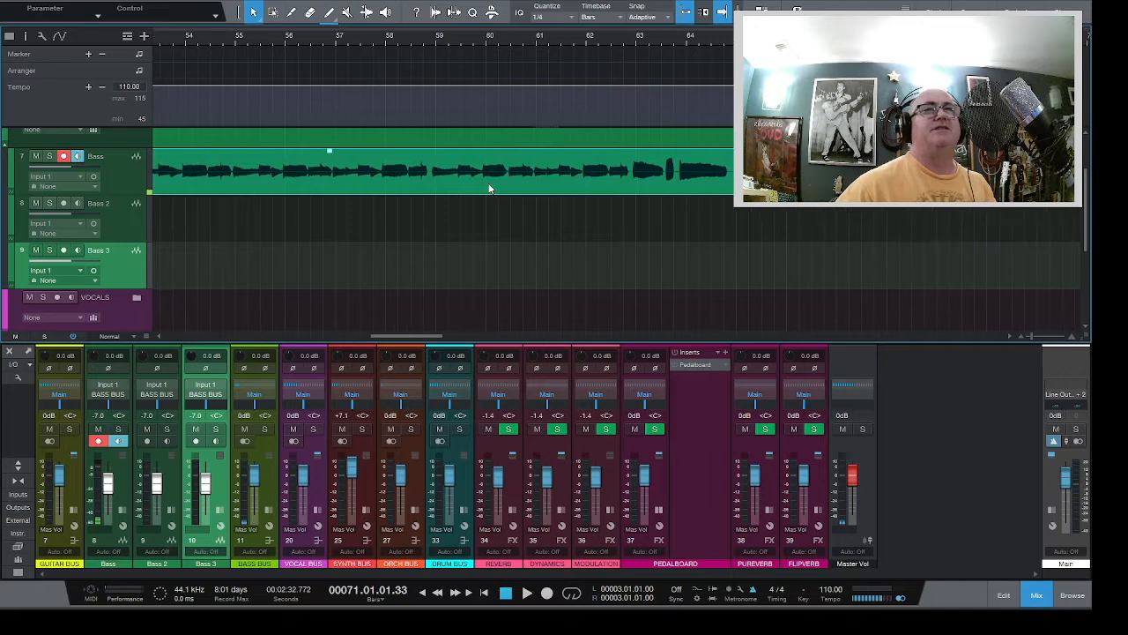
pyautogui.hscroll(-1, 490, 187)
pyautogui.hscroll(-8, 517, 177)
pyautogui.hscroll(-1, 516, 176)
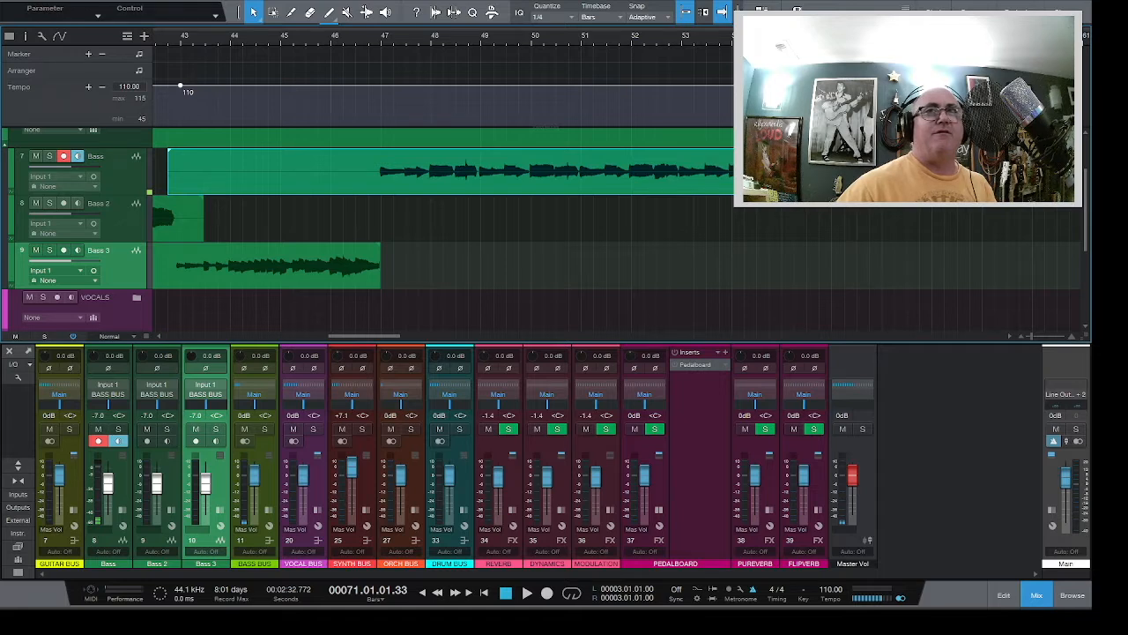
pyautogui.moveTo(624, 150); pyautogui.dragTo(625, 131)
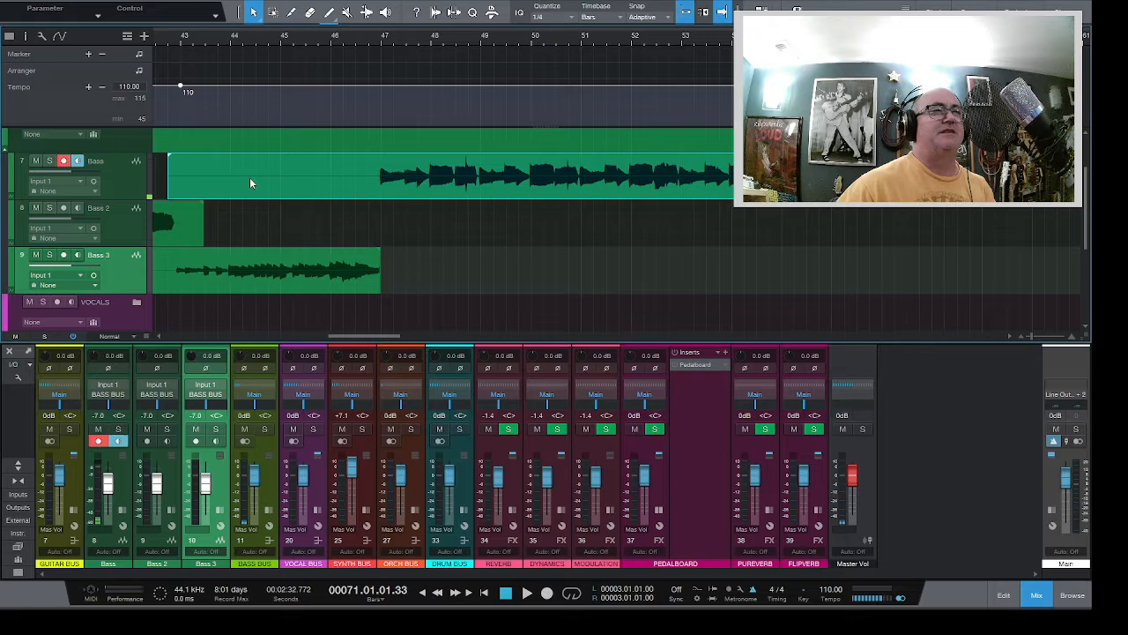
pyautogui.hscroll(-2, 250, 177)
pyautogui.hscroll(-4, 249, 177)
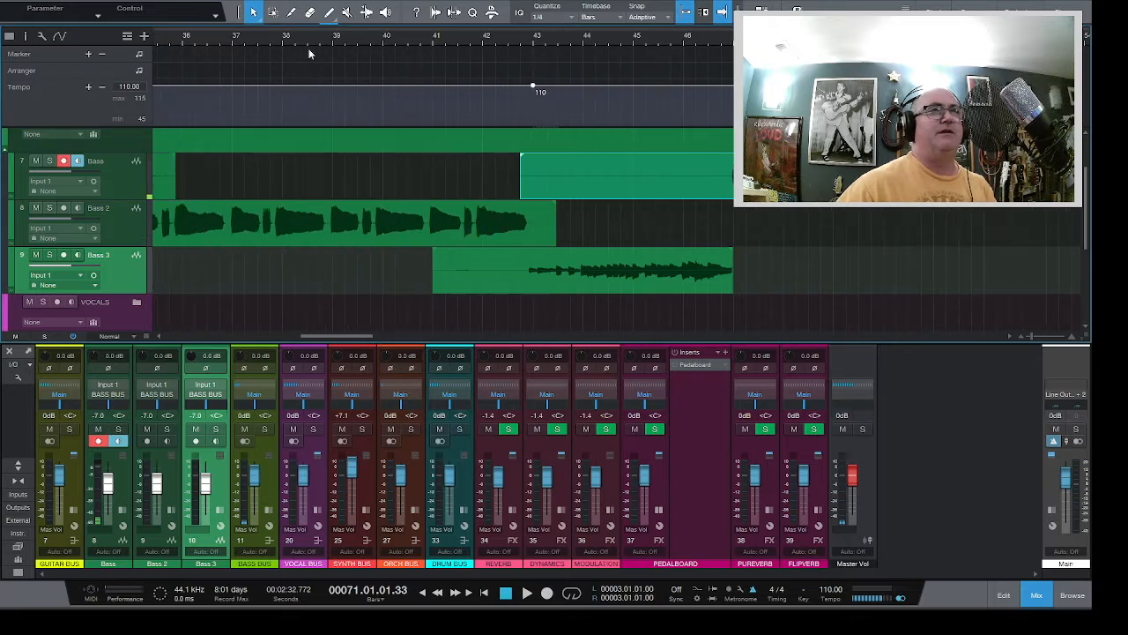
pyautogui.hscroll(-4, 186, 95)
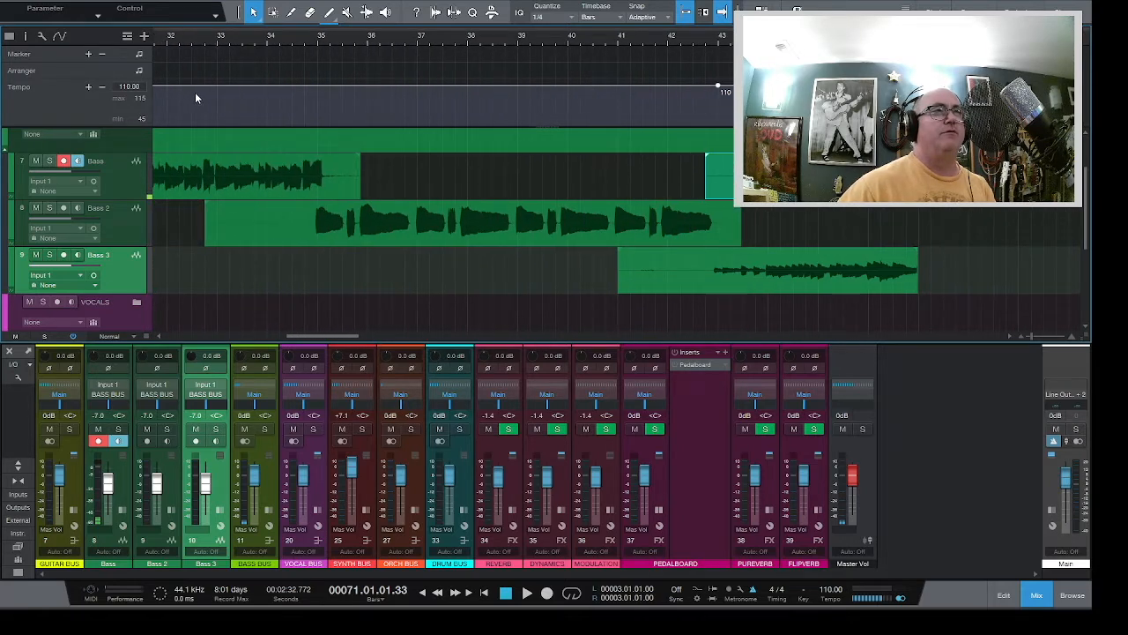
pyautogui.click(223, 38)
pyautogui.press('space')
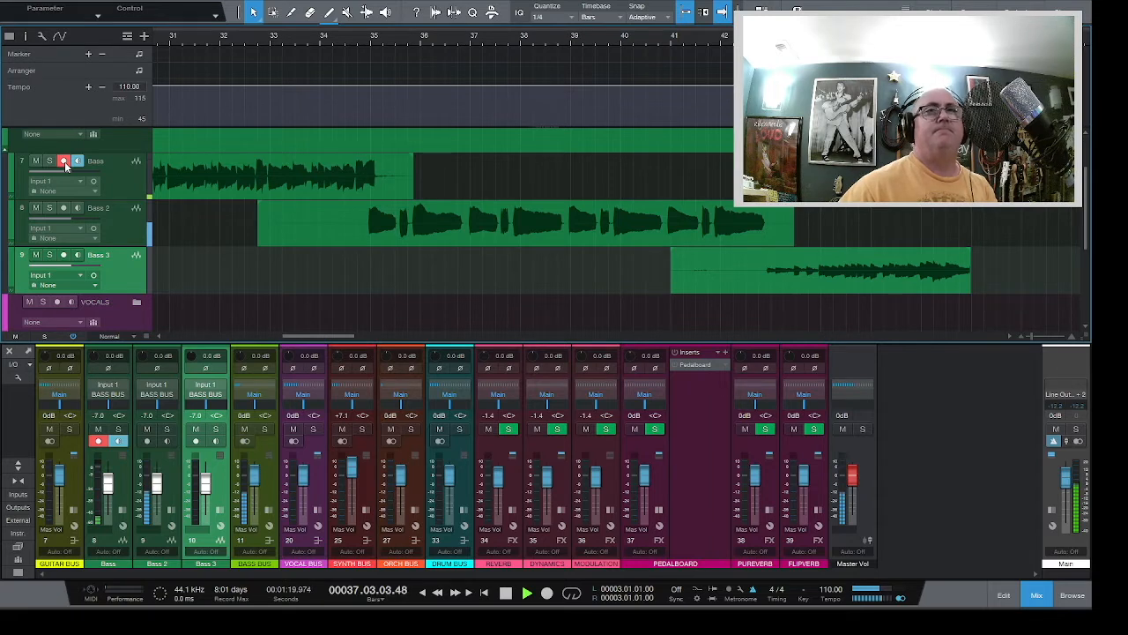
# Trim the silent start of the Bass 3 take to bar 42, beat 3, and of the Bass 2 take to bar 34, beat 4
pyautogui.moveTo(670, 275); pyautogui.dragTo(745, 275)
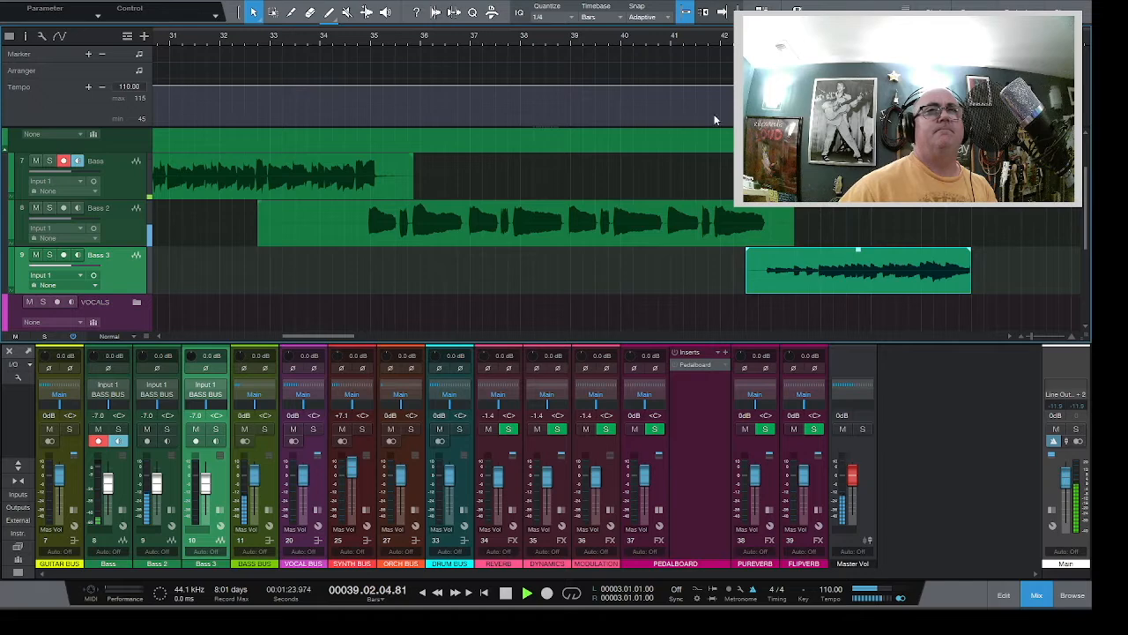
pyautogui.click(718, 155)
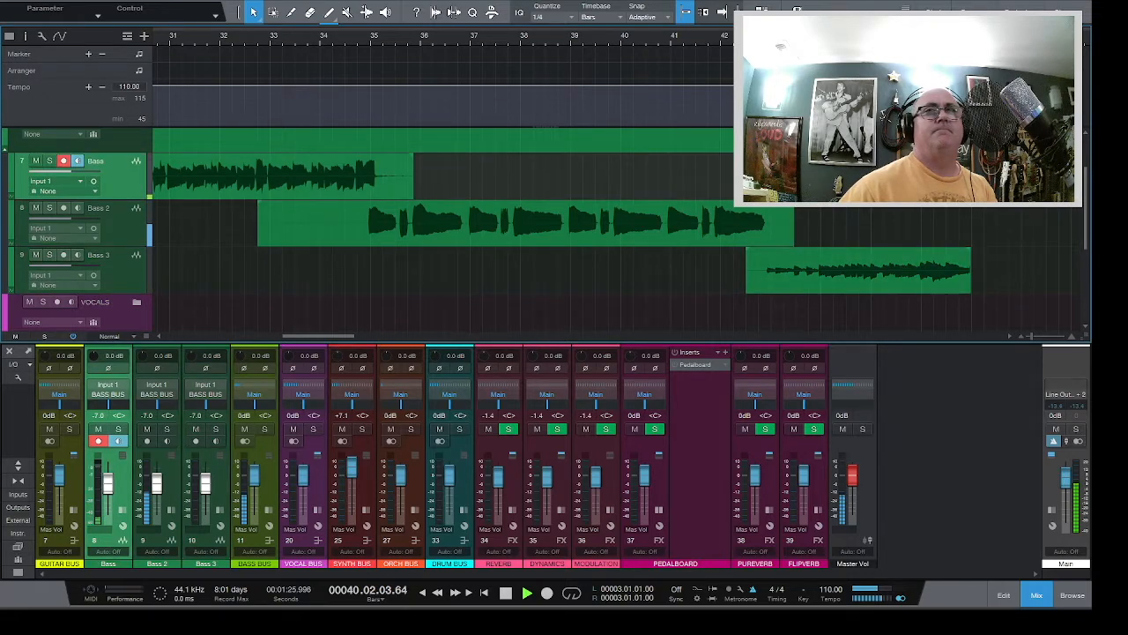
pyautogui.moveTo(264, 222); pyautogui.dragTo(351, 231)
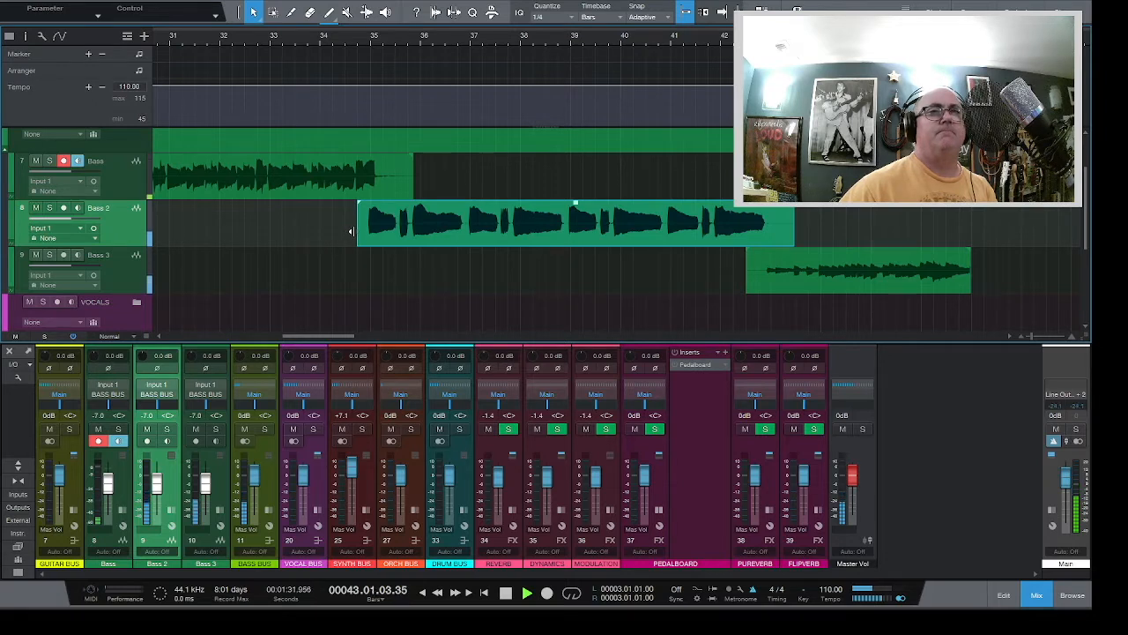
# Split the long Bass take at bar 63 and move its last part to Bass 2, with its start extended to about bar 62, beat 4
pyautogui.click(833, 278)
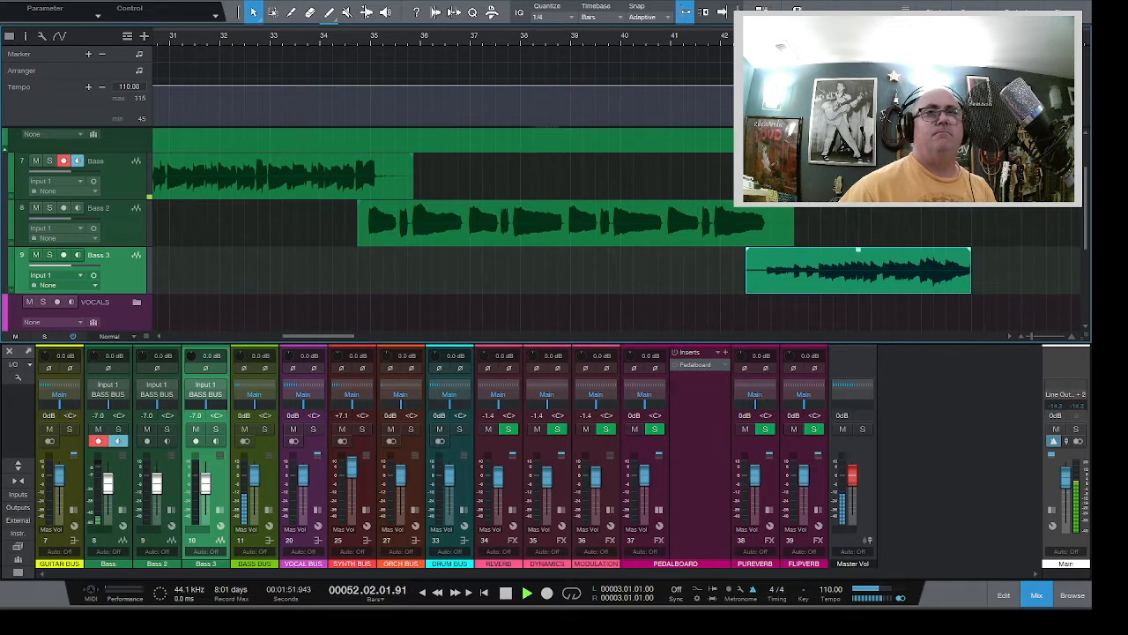
pyautogui.click(721, 13)
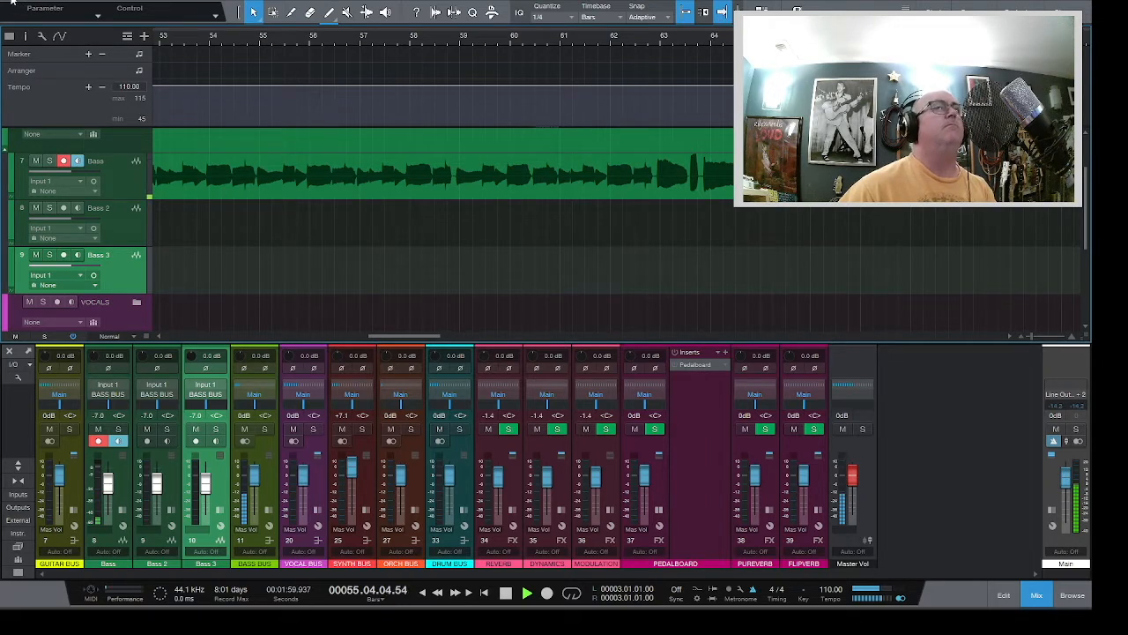
pyautogui.click(291, 11)
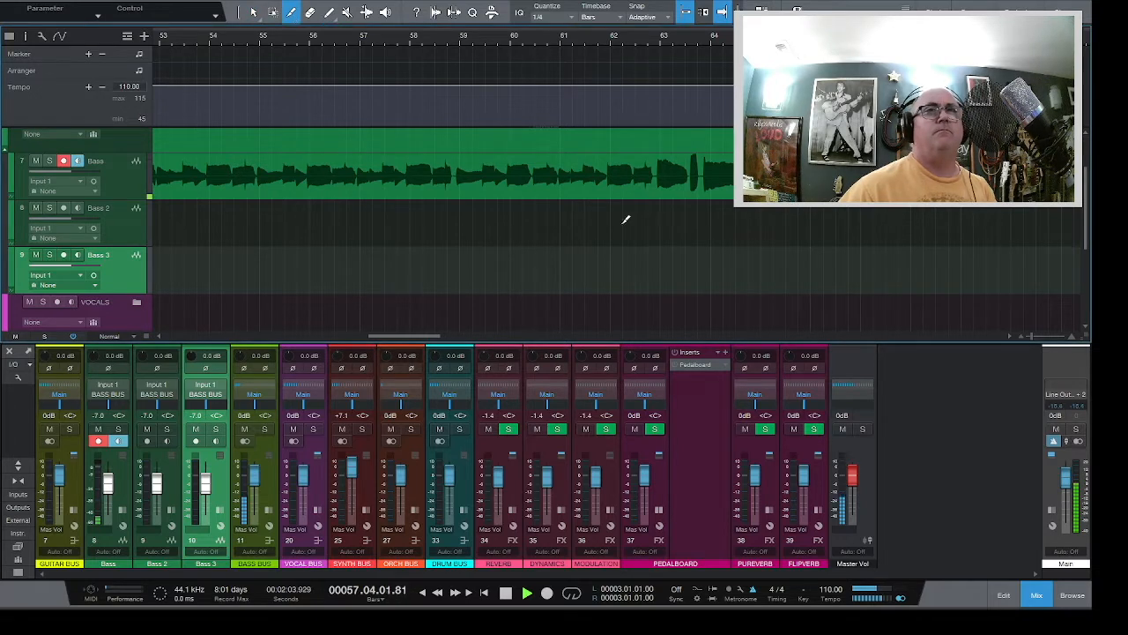
pyautogui.click(660, 157)
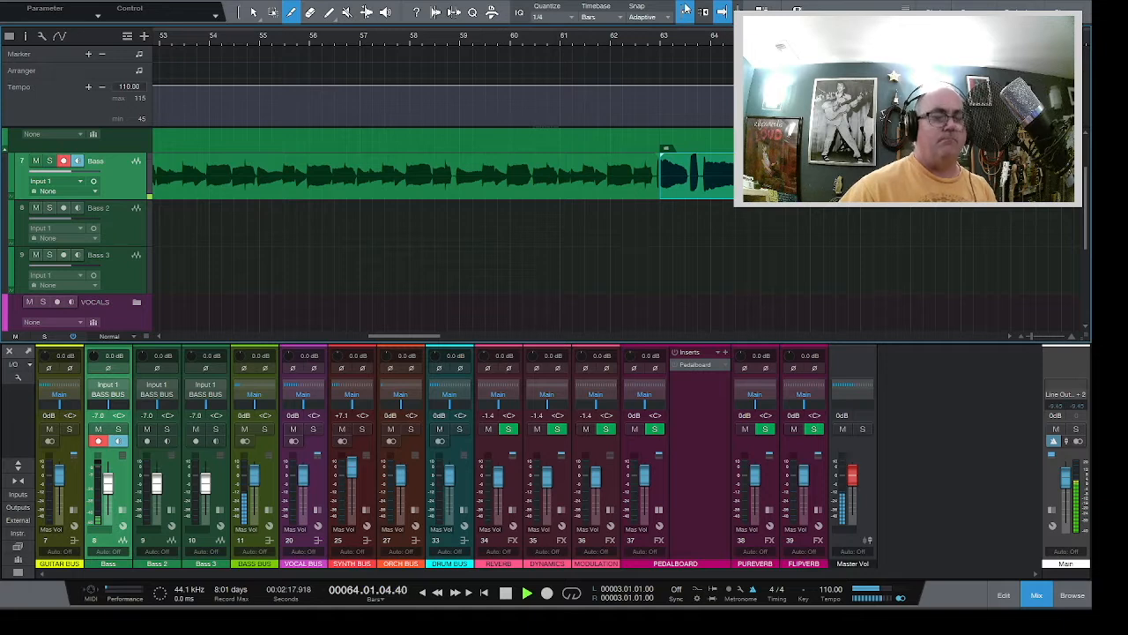
pyautogui.press('space')
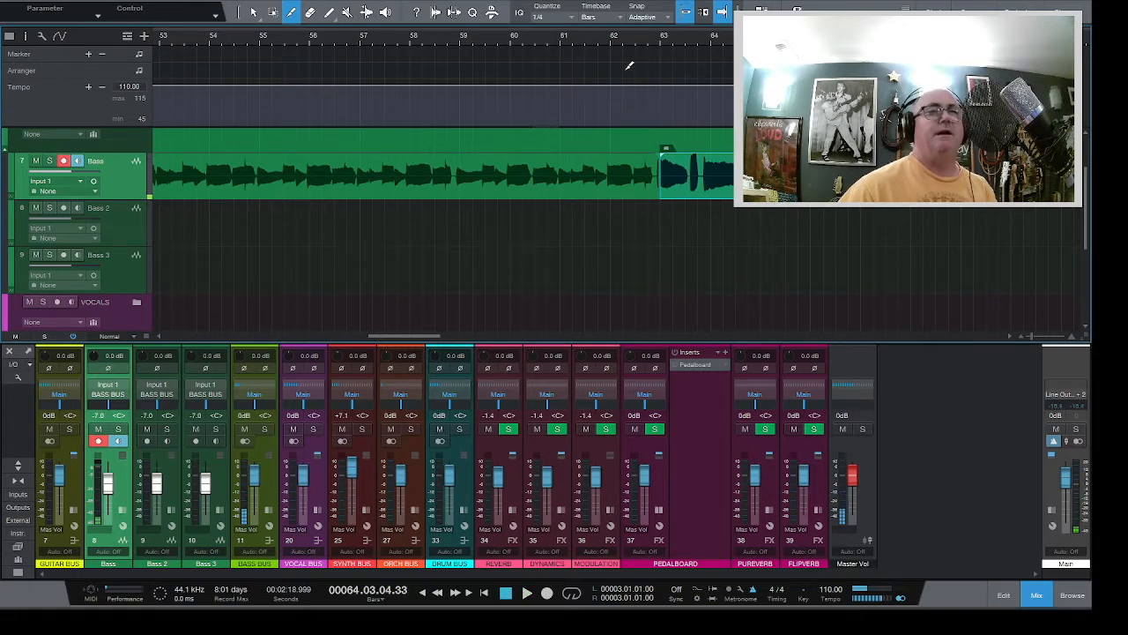
pyautogui.press('1')
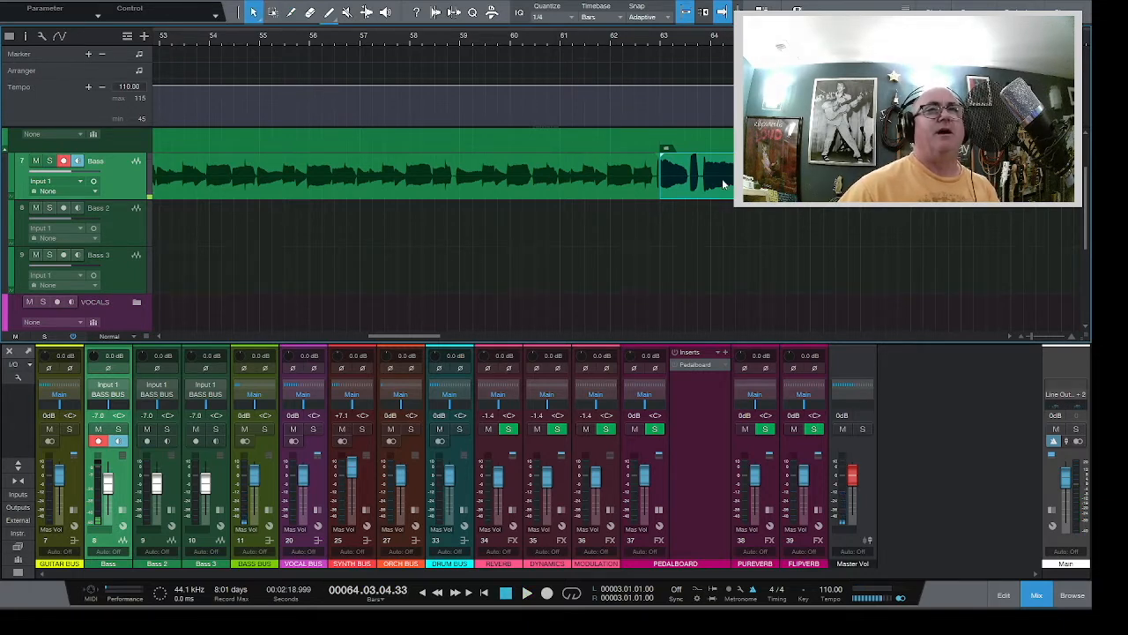
pyautogui.moveTo(722, 202); pyautogui.dragTo(644, 228)
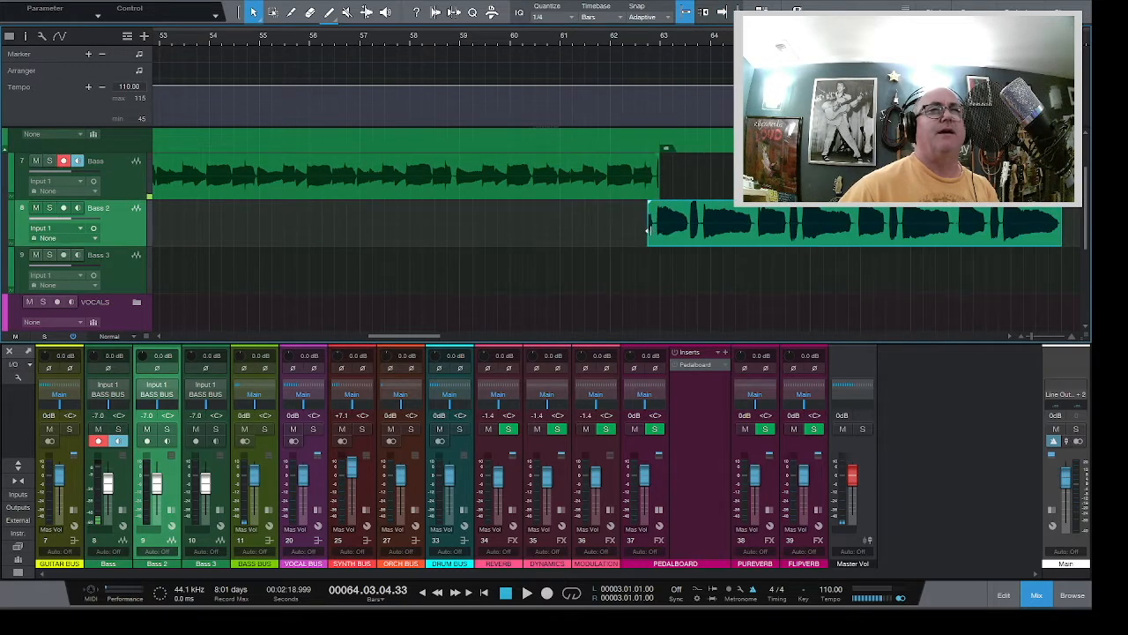
# Trim the end of the Bass take and the start of the following Bass 2 part to about the middle of bar 62, beat 4
pyautogui.click(658, 180)
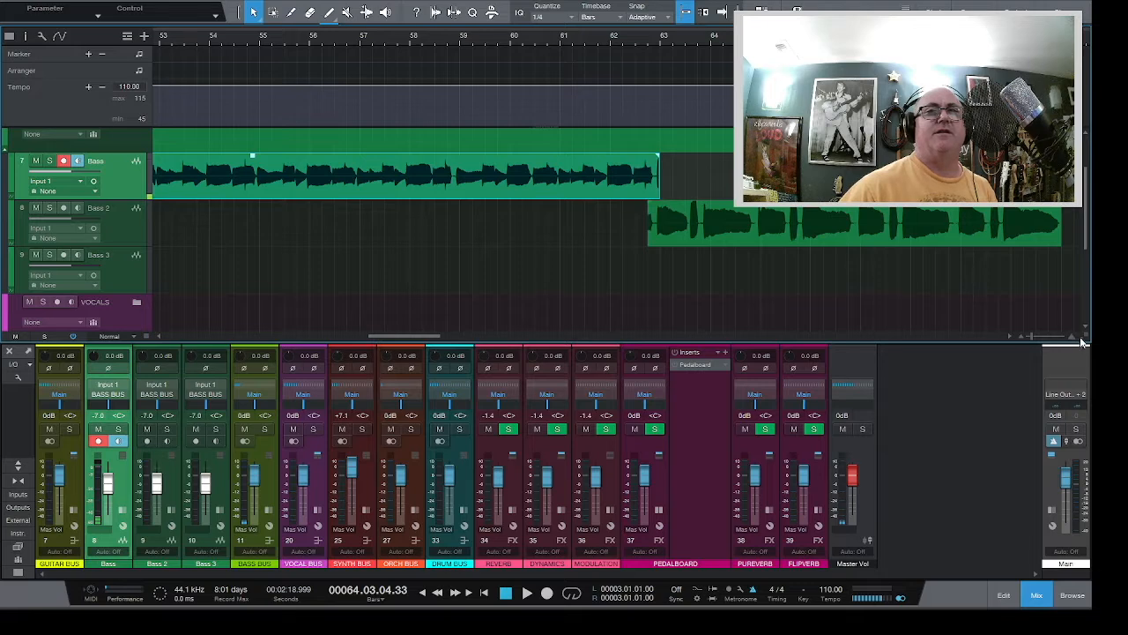
pyautogui.moveTo(1070, 341); pyautogui.dragTo(1072, 341)
pyautogui.hscroll(-1, 523, 196)
pyautogui.hscroll(-1, 523, 196)
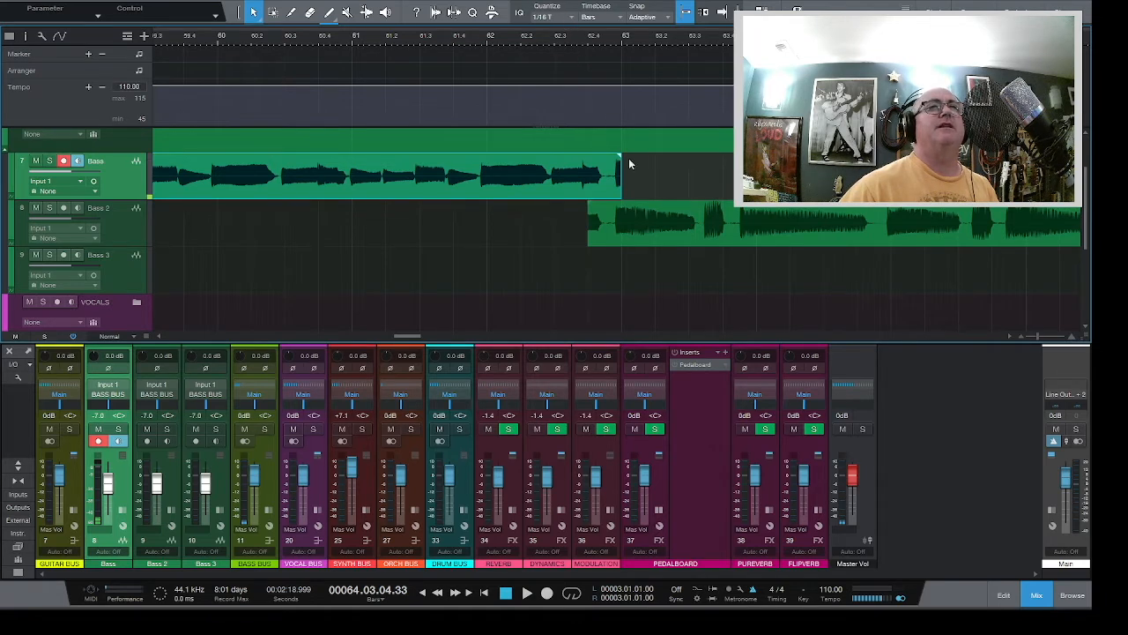
pyautogui.moveTo(621, 173); pyautogui.dragTo(609, 174)
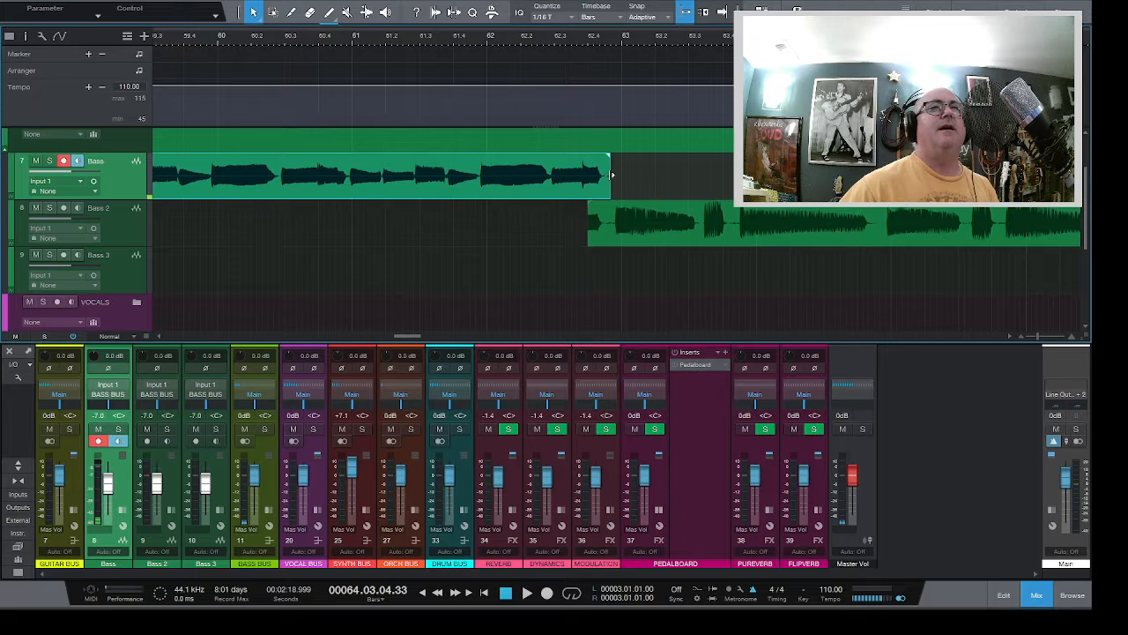
pyautogui.moveTo(588, 218); pyautogui.dragTo(604, 219)
pyautogui.click(683, 168)
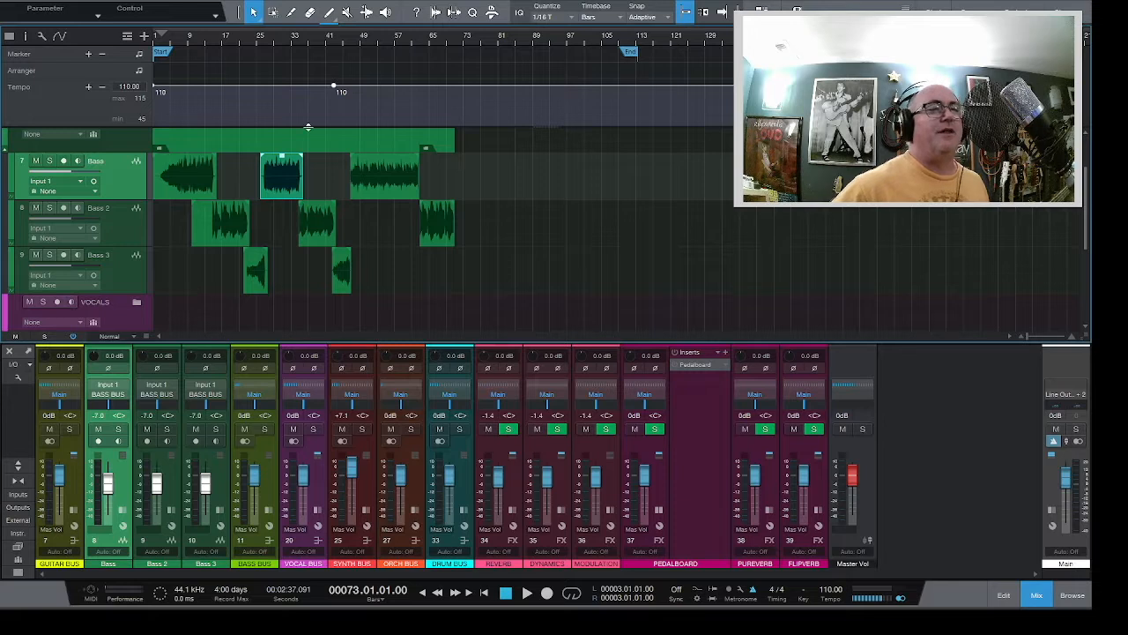
# Set the playback position to bar 65 and rename the tracks: Bass 3 as Drone, Bass 2 as Chorus and Bass as Verse
pyautogui.click(431, 39)
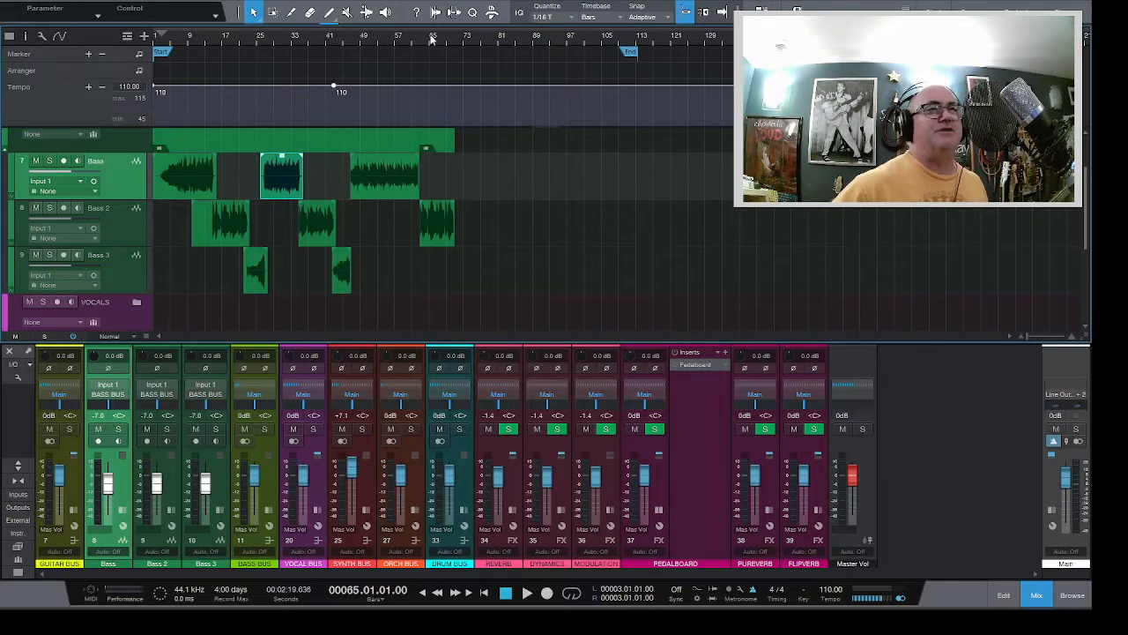
pyautogui.doubleClick(98, 255)
pyautogui.write('Drone')
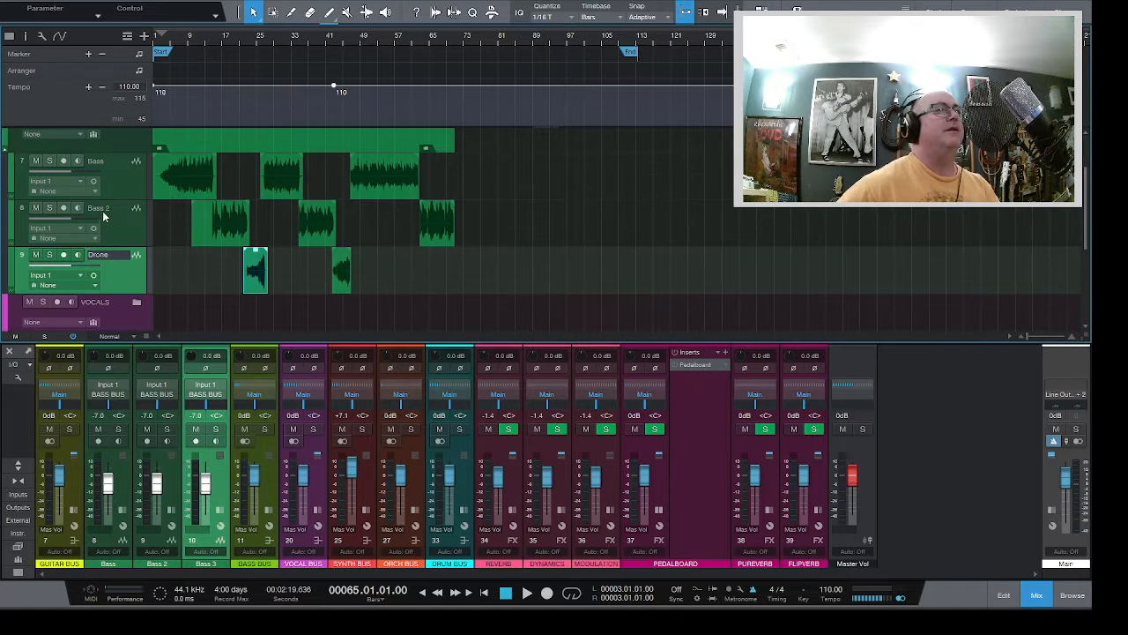
pyautogui.doubleClick(98, 208)
pyautogui.write('Chorus')
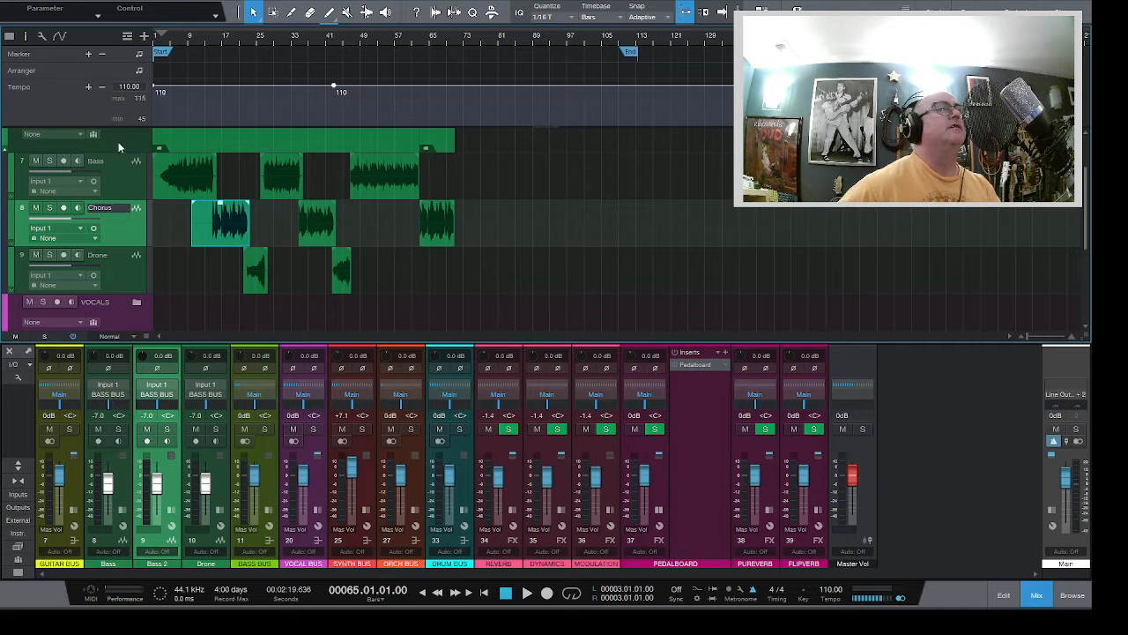
pyautogui.doubleClick(96, 162)
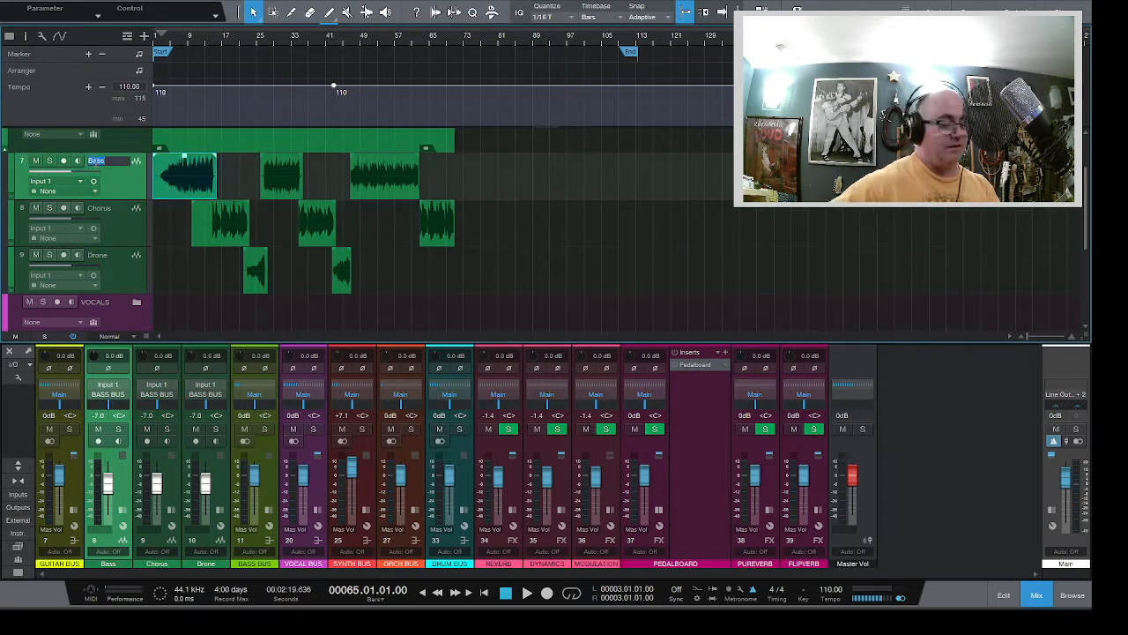
pyautogui.write('Verse')
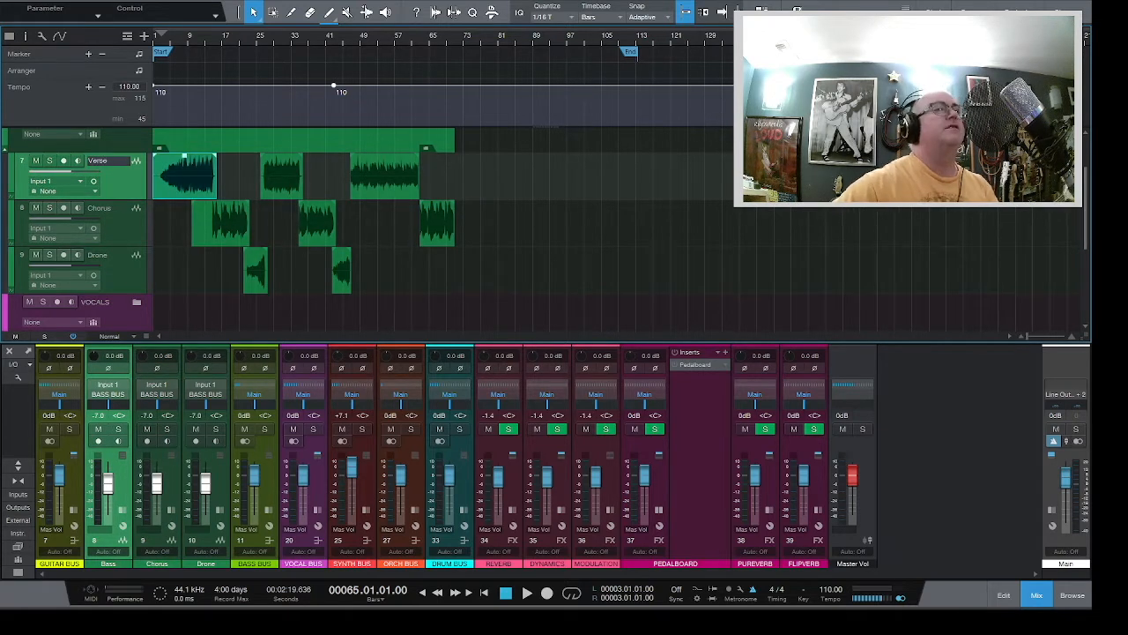
pyautogui.press('Return')
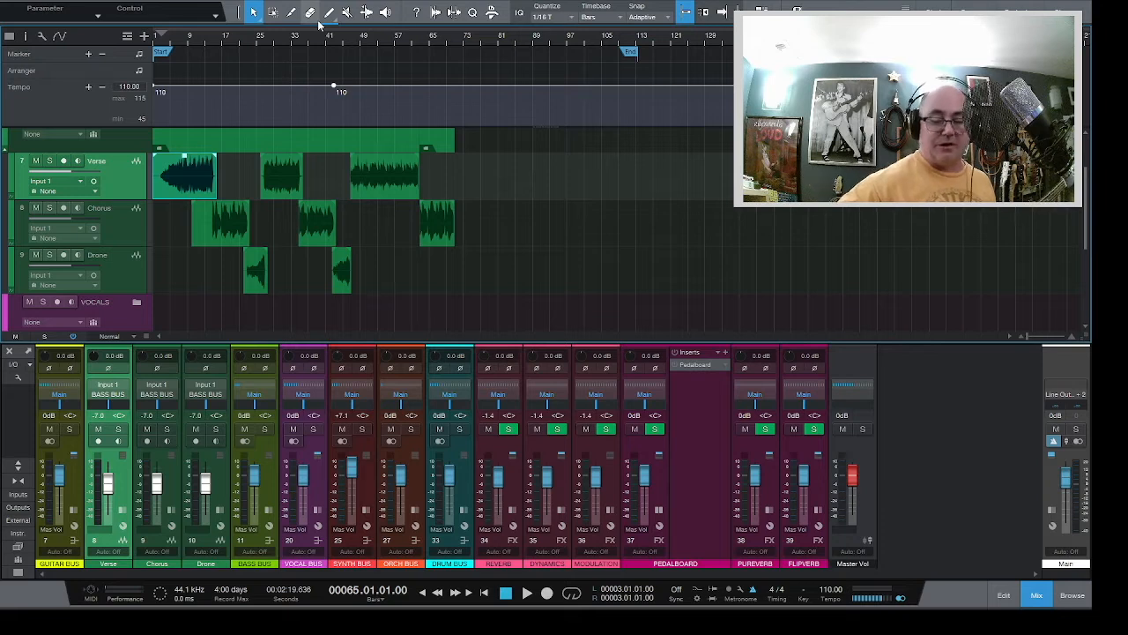
# Arm the Drone track and record a take on it from bar 65 to about bar 75, beat 4
pyautogui.click(63, 254)
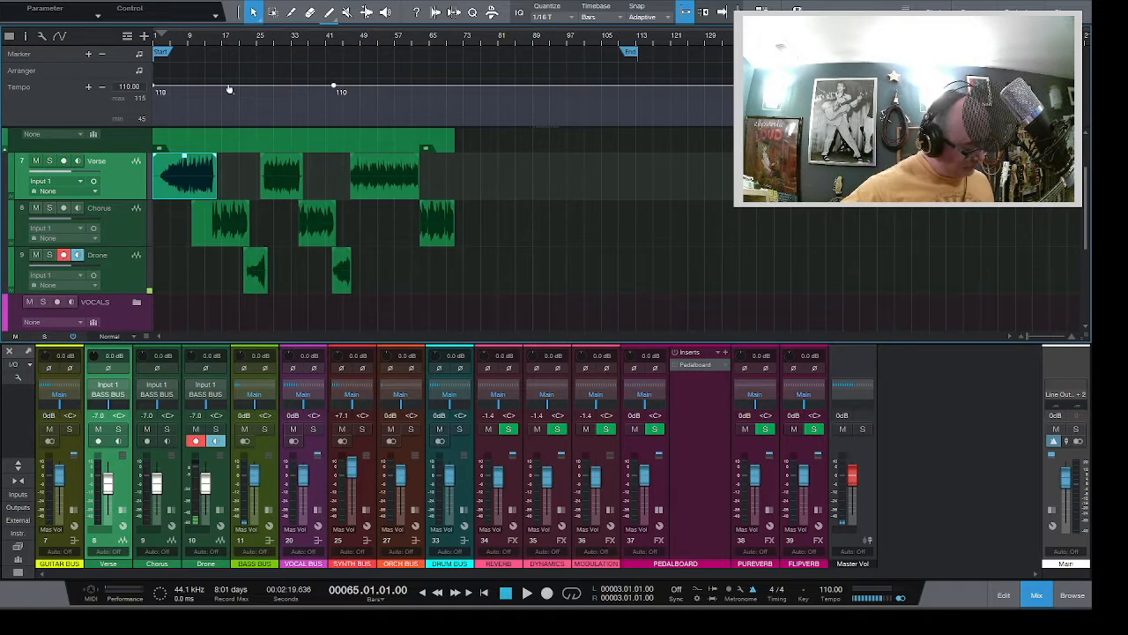
pyautogui.press('KP_Multiply')
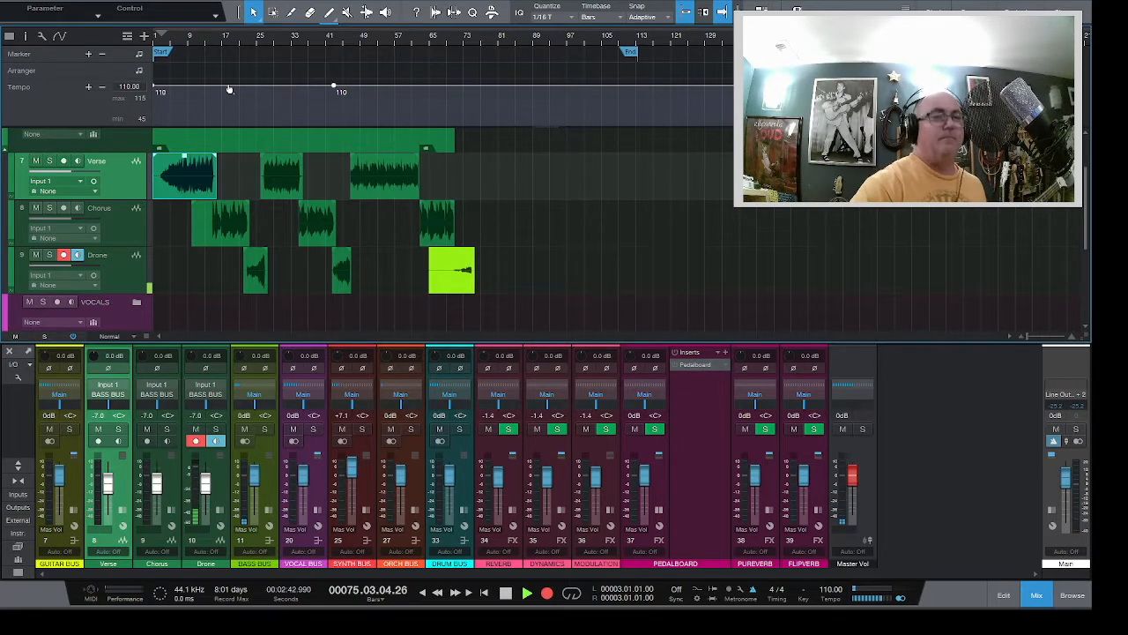
pyautogui.press('space')
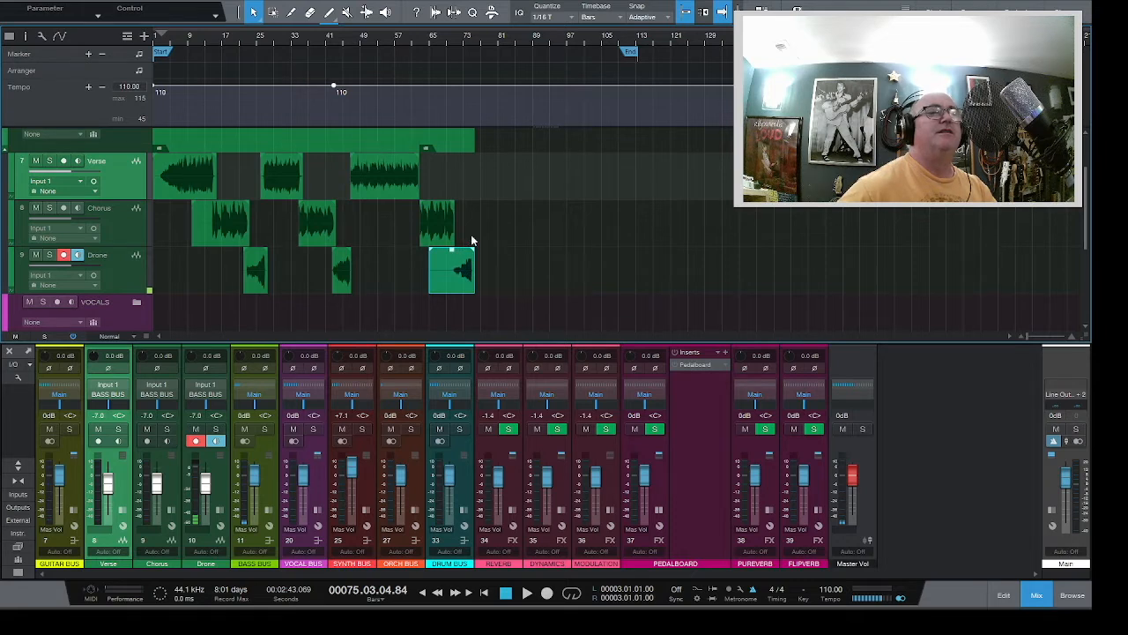
# Switch record arming from Drone to Chorus and try to record a take from bar 71
pyautogui.click(454, 41)
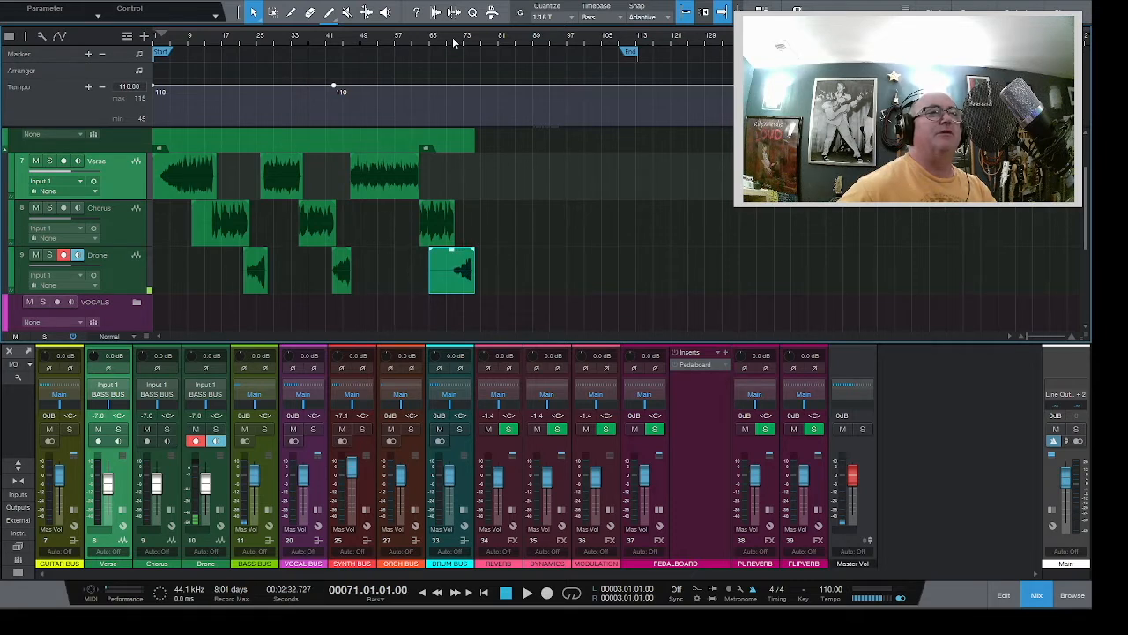
pyautogui.click(62, 255)
pyautogui.click(63, 208)
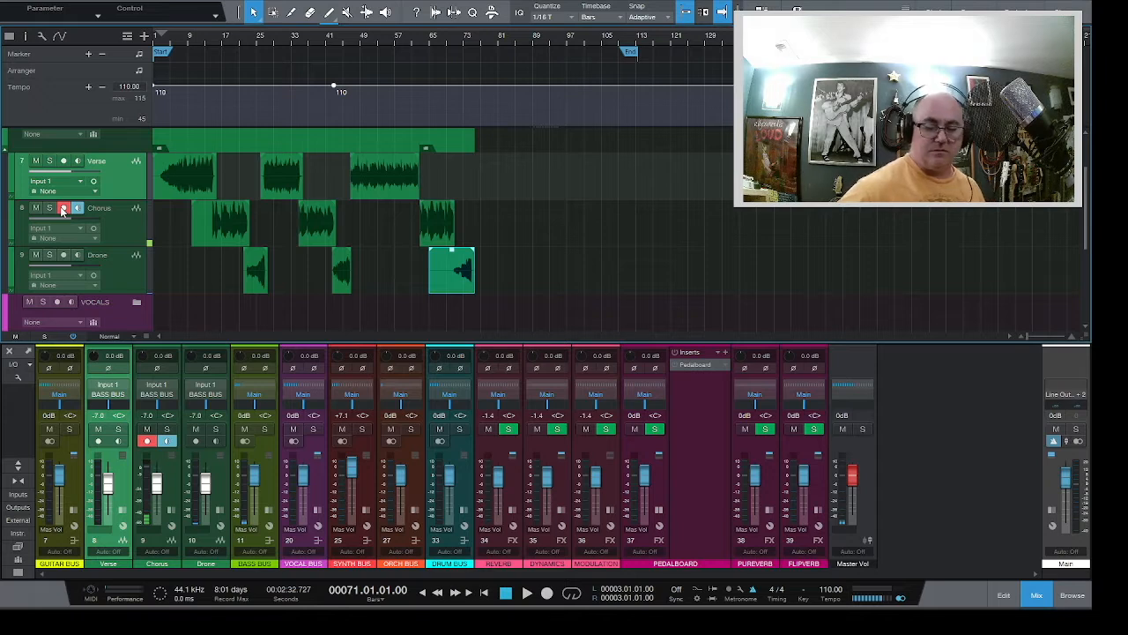
pyautogui.press('KP_Multiply')
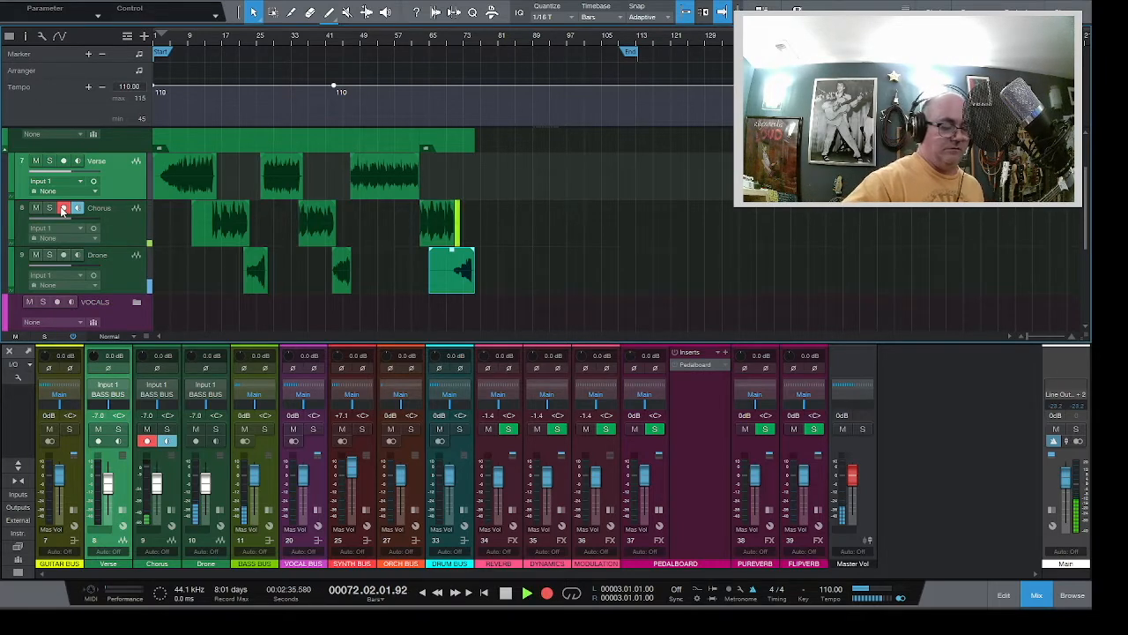
pyautogui.press('space')
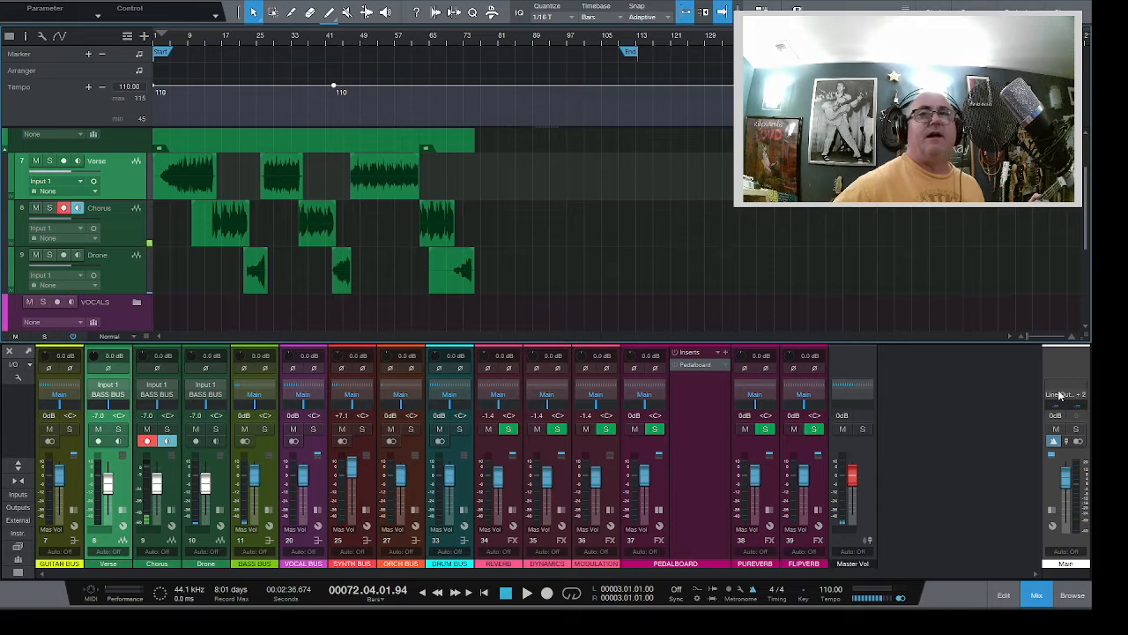
# Record a take on the Chorus track from bar 72 to bar 92
pyautogui.click(1071, 337)
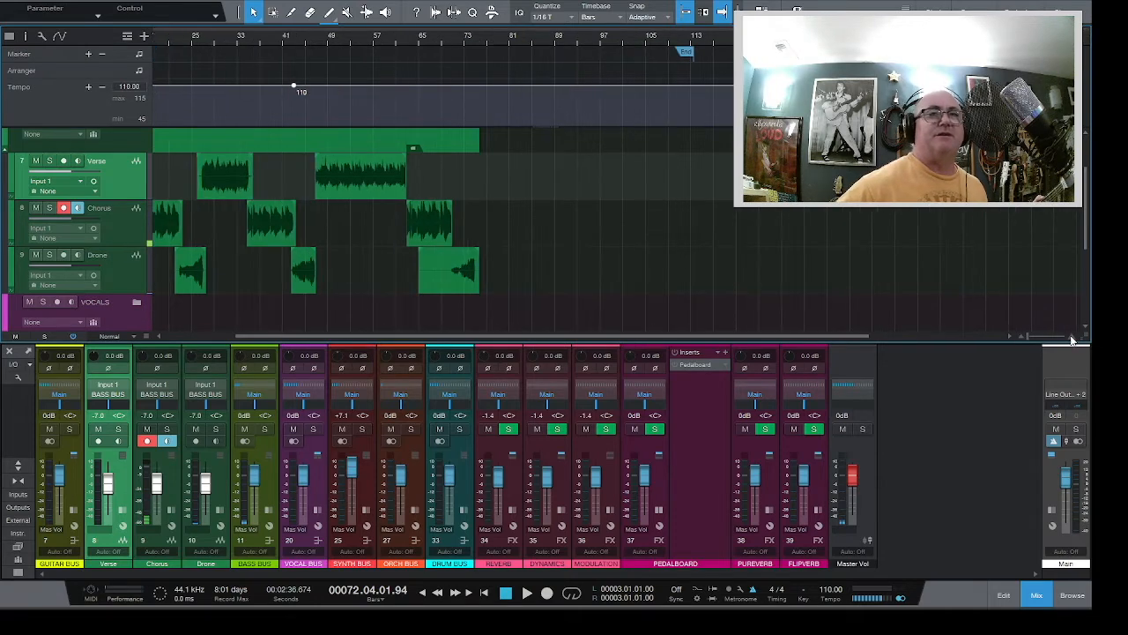
pyautogui.click(1071, 338)
pyautogui.click(1071, 338)
pyautogui.click(1071, 338)
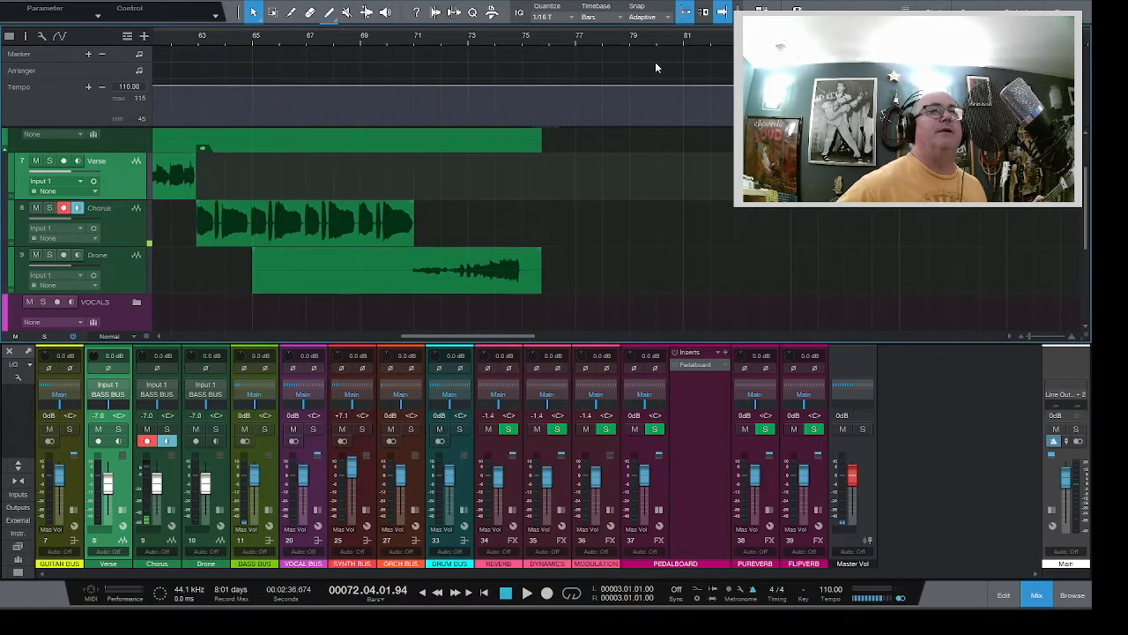
pyautogui.click(440, 41)
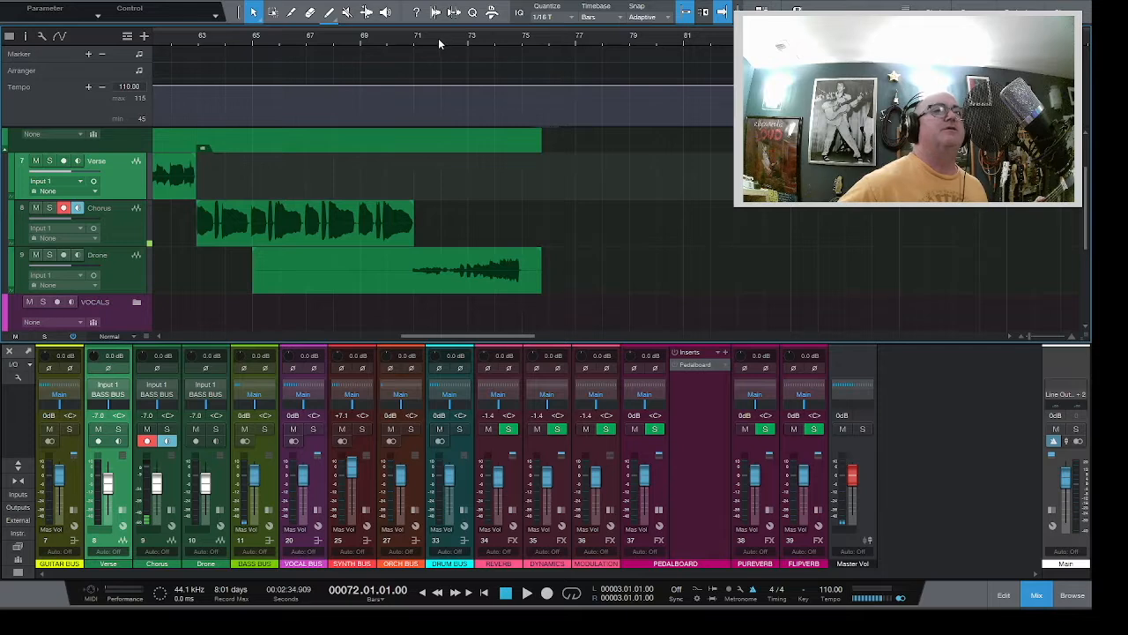
pyautogui.press('KP_Multiply')
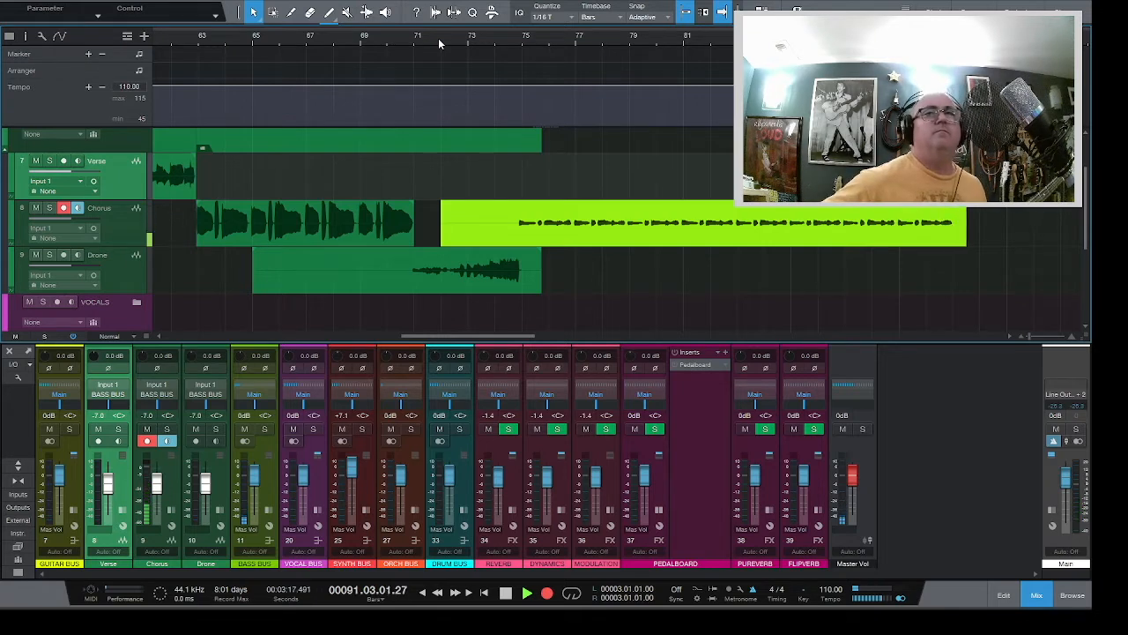
pyautogui.press('space')
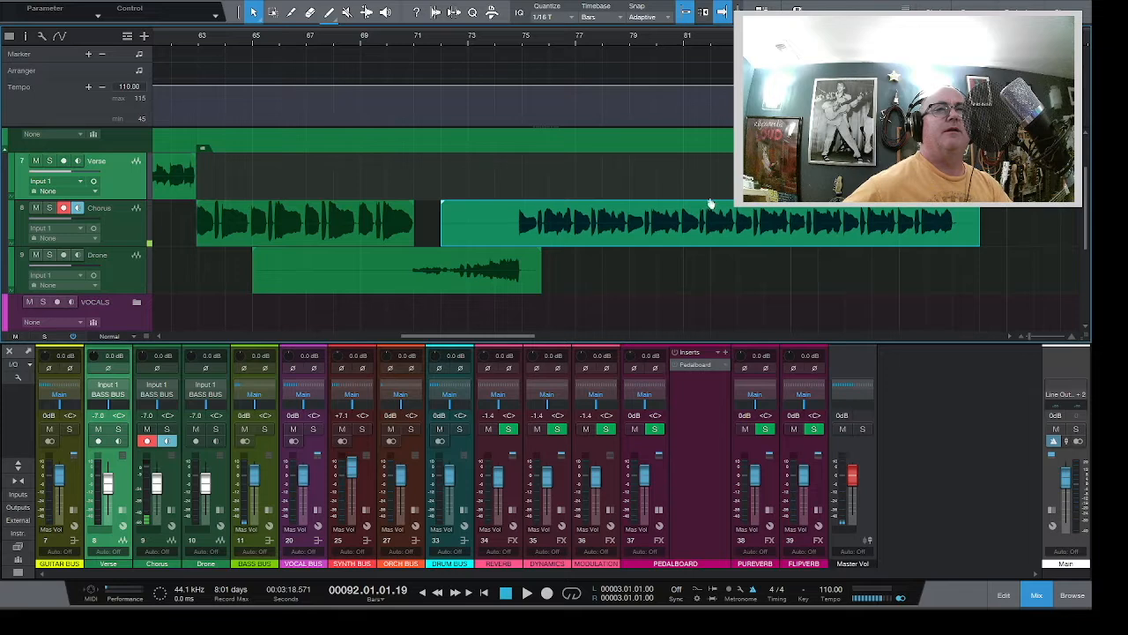
# Trim the silent start of the last Drone take to about bar 70, beat 4, and of the last Chorus take to about bar 74, beat 3
pyautogui.hscroll(-10, 481, 302)
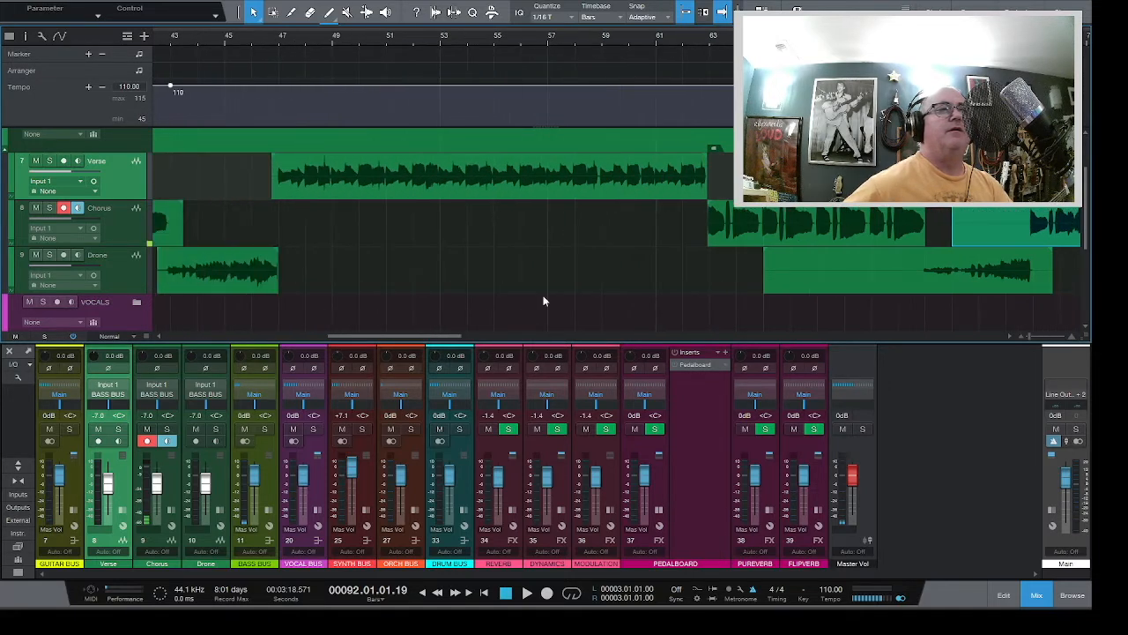
pyautogui.click(893, 263)
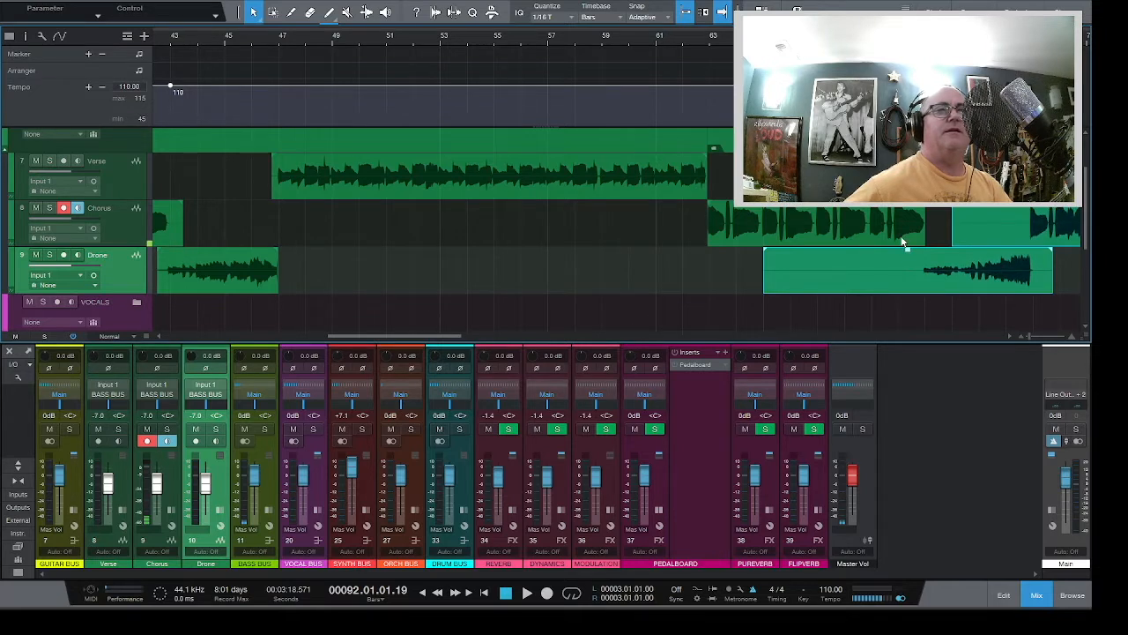
pyautogui.hscroll(5, 960, 222)
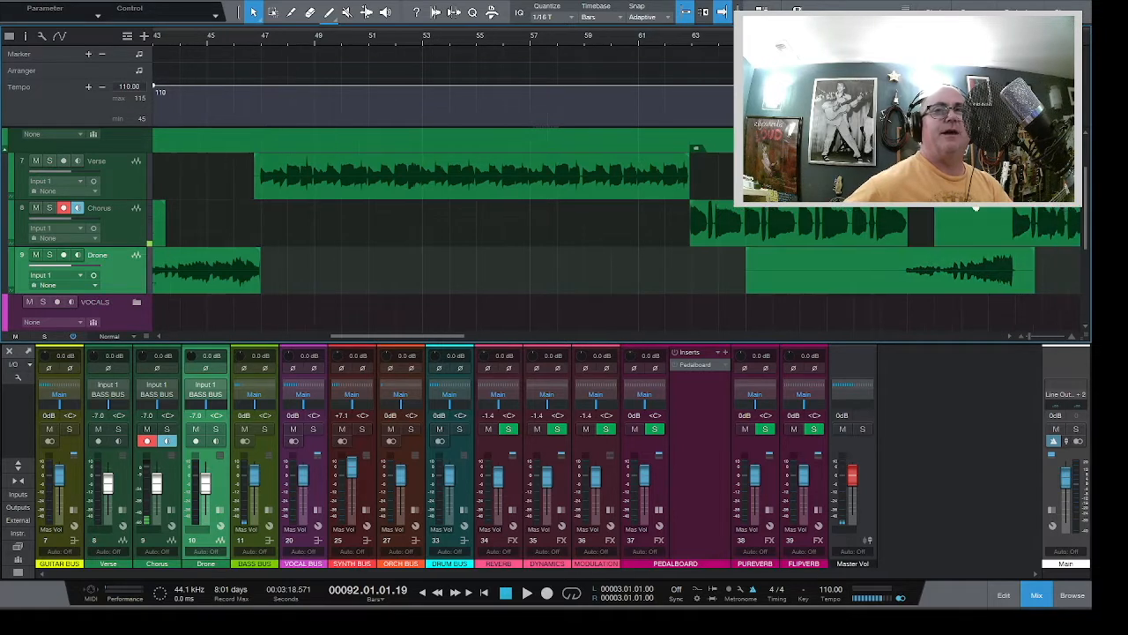
pyautogui.click(960, 222)
pyautogui.hscroll(2, 960, 223)
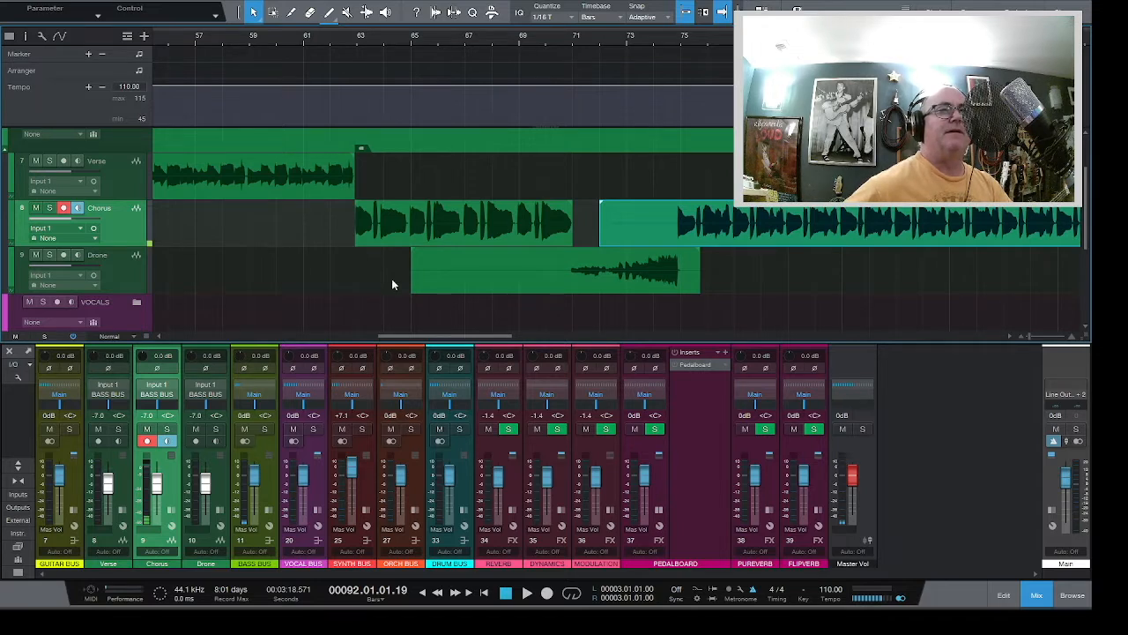
pyautogui.moveTo(405, 274); pyautogui.dragTo(561, 274)
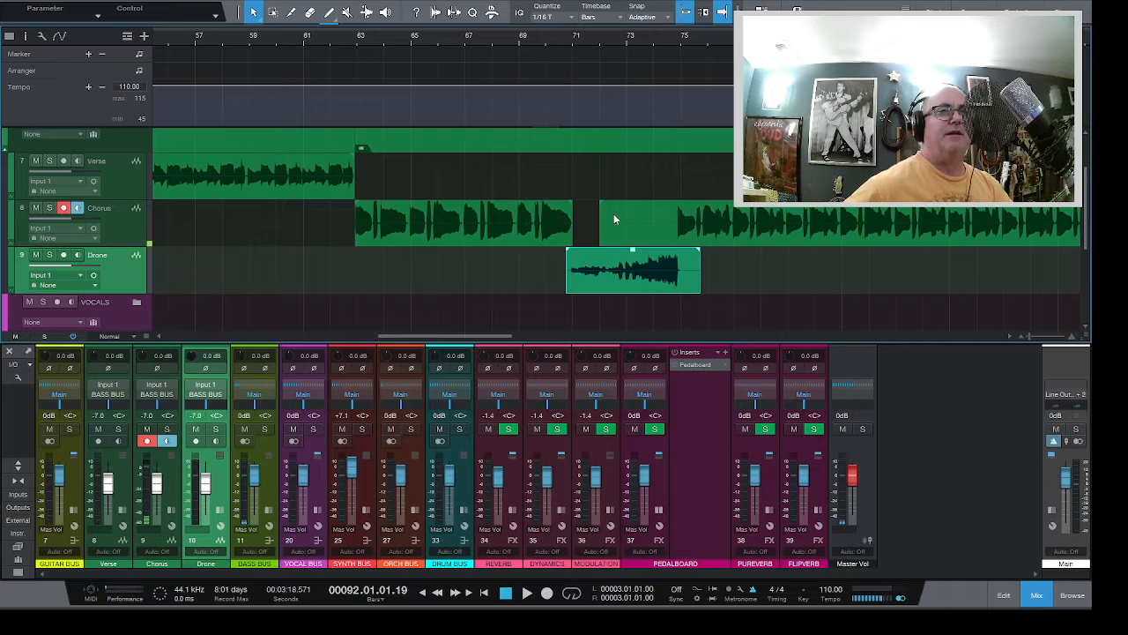
pyautogui.moveTo(677, 221); pyautogui.dragTo(665, 218)
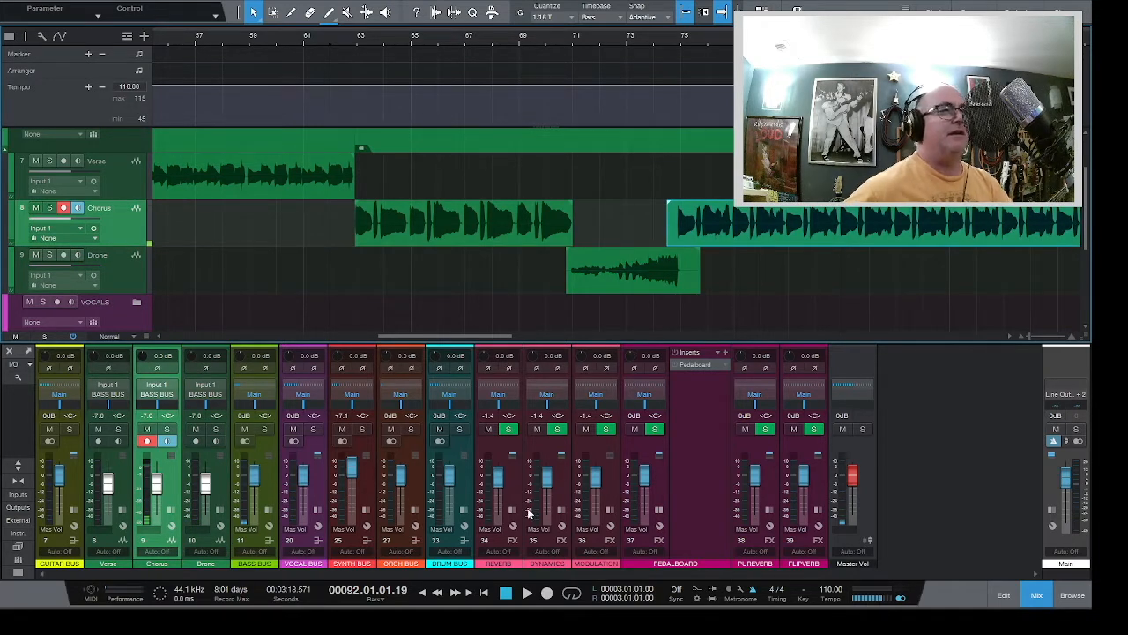
# Trim the silent start of the first Chorus take to about bar 14, beat 3, and play the song from the beginning to about bar 82
pyautogui.click(484, 593)
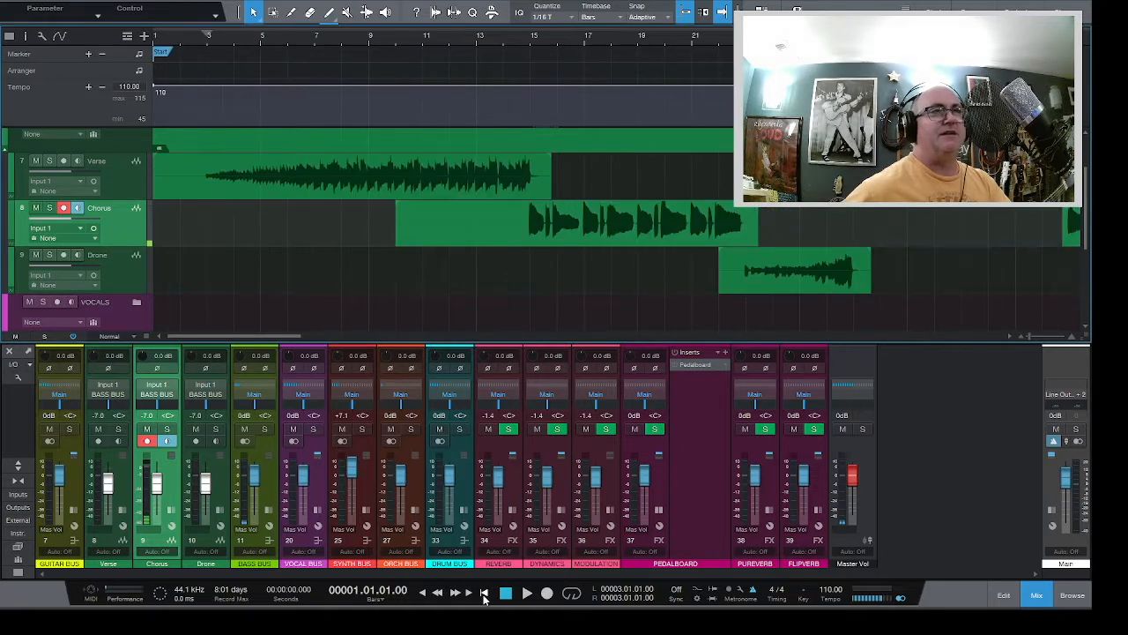
pyautogui.moveTo(391, 225); pyautogui.dragTo(511, 223)
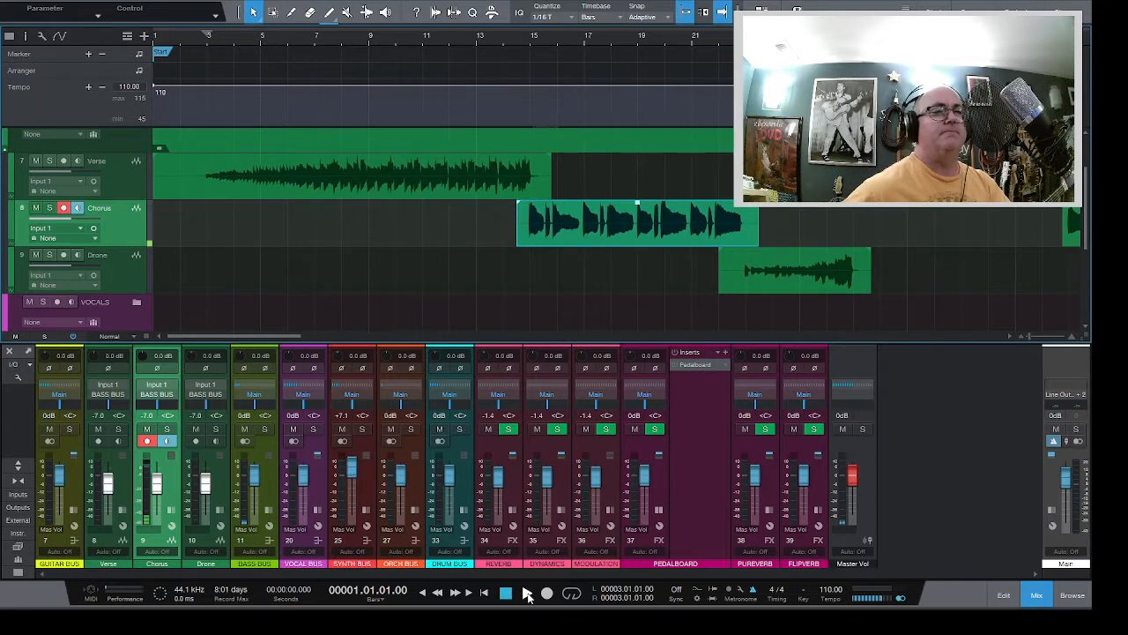
pyautogui.click(527, 594)
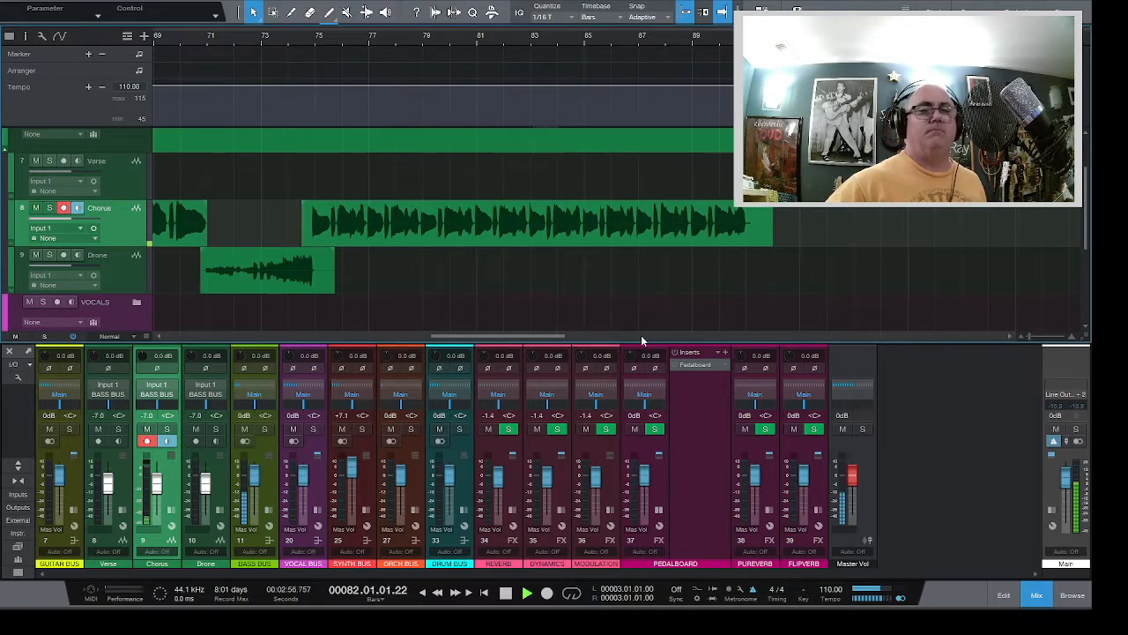
pyautogui.press('space')
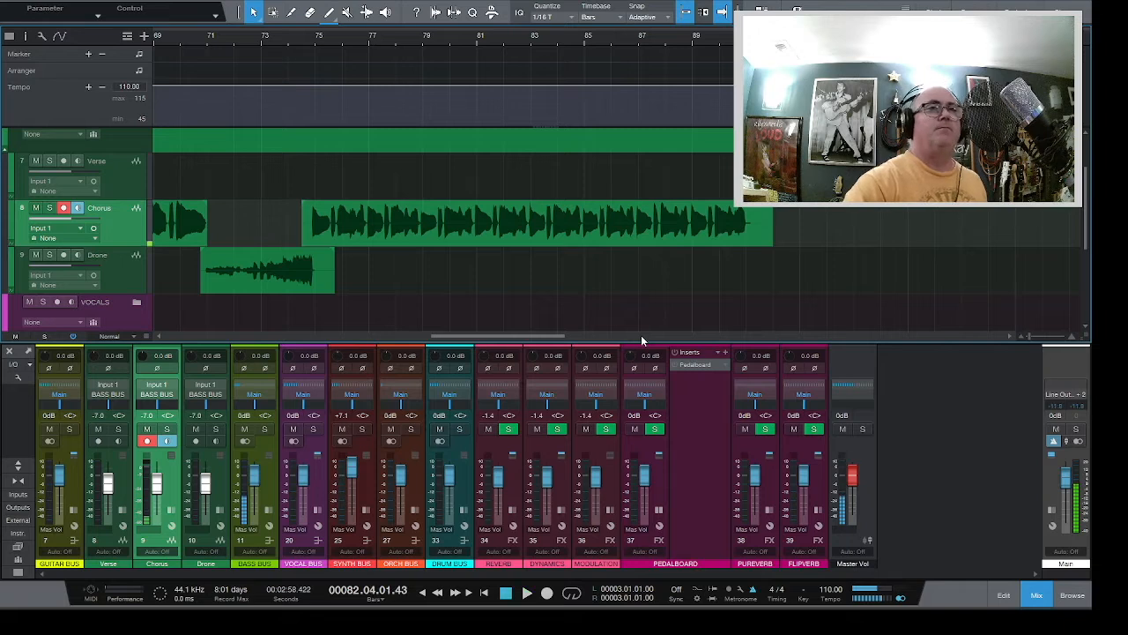